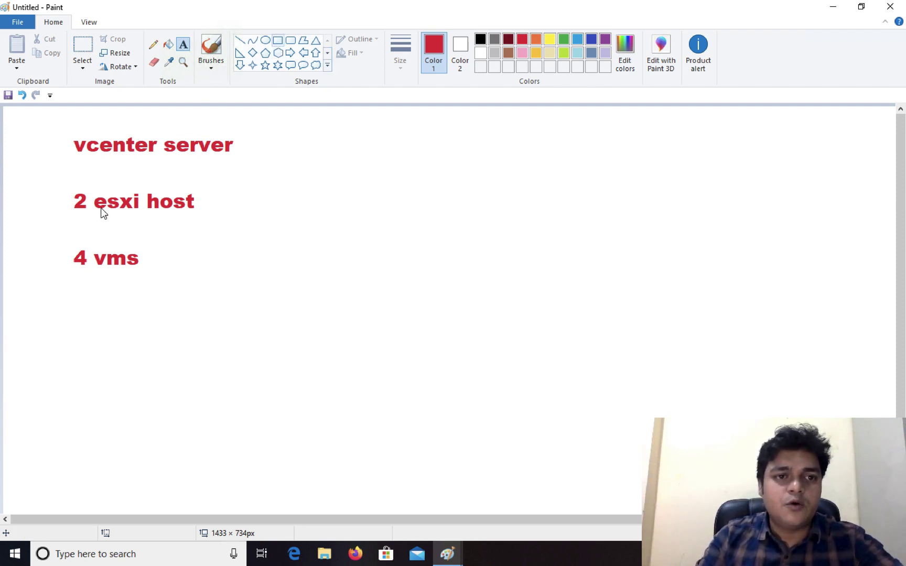
Step: Draw a rectangle about 402 × 275 px around the three text lines and a right arrow about 158 × 46 px beside it
left_click(278, 40)
left_click_drag(56, 131, 310, 304)
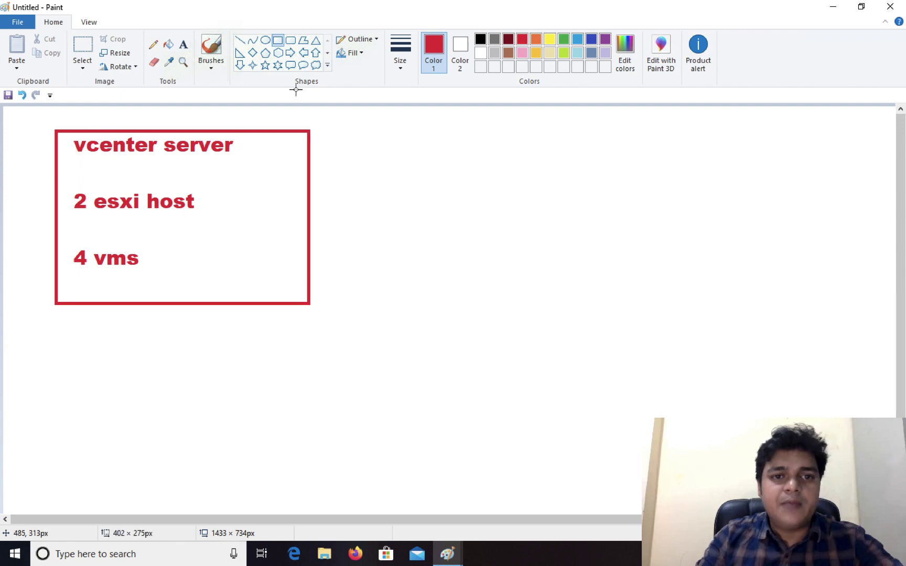
left_click(290, 53)
left_click_drag(325, 206, 427, 235)
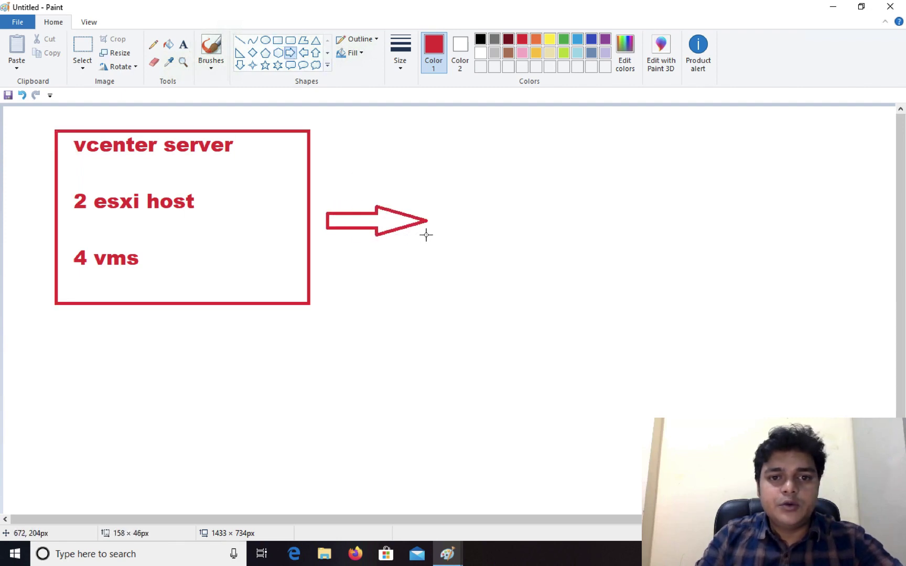
Step: Add the text "dv-switch" just past the tip of the arrow
left_click(183, 45)
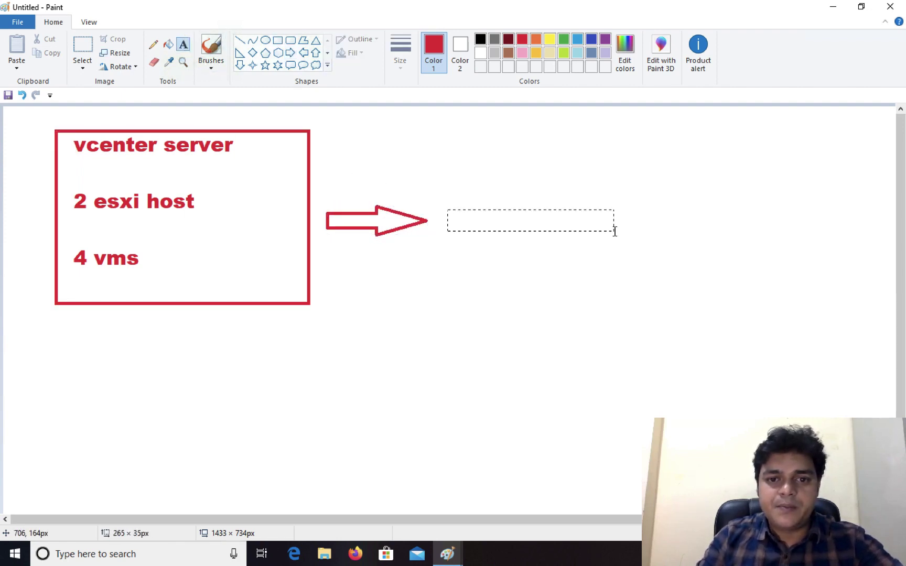
left_click_drag(615, 231, 615, 231)
type("dv")
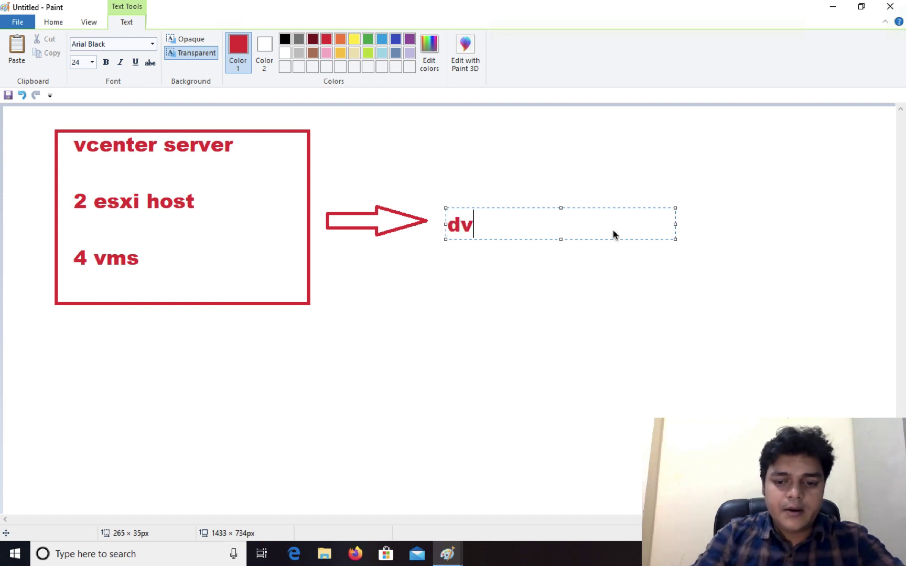
type("-switch")
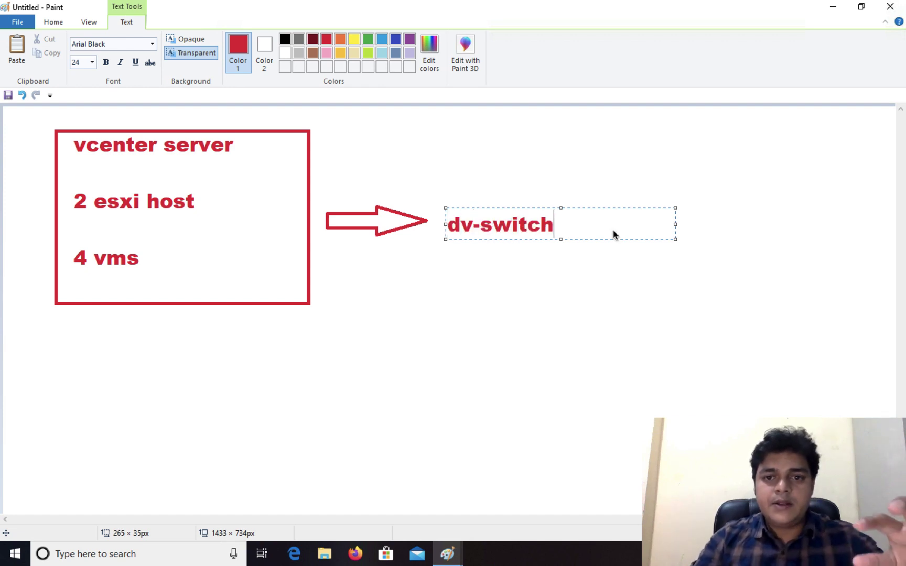
left_click(705, 284)
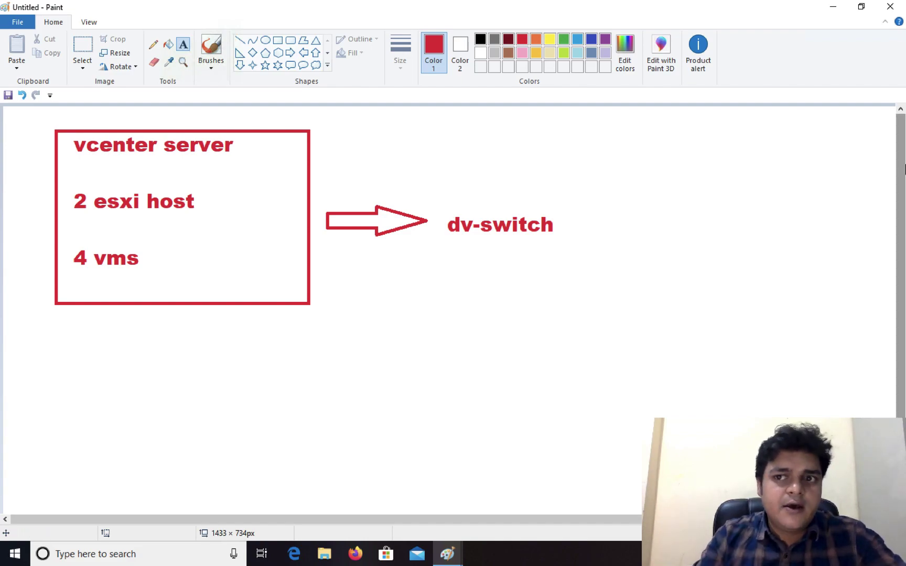
Step: Switch to Chrome and return to the timed-out VMware HOL-2011-01-SDC lab session
key("ctrl+Left")
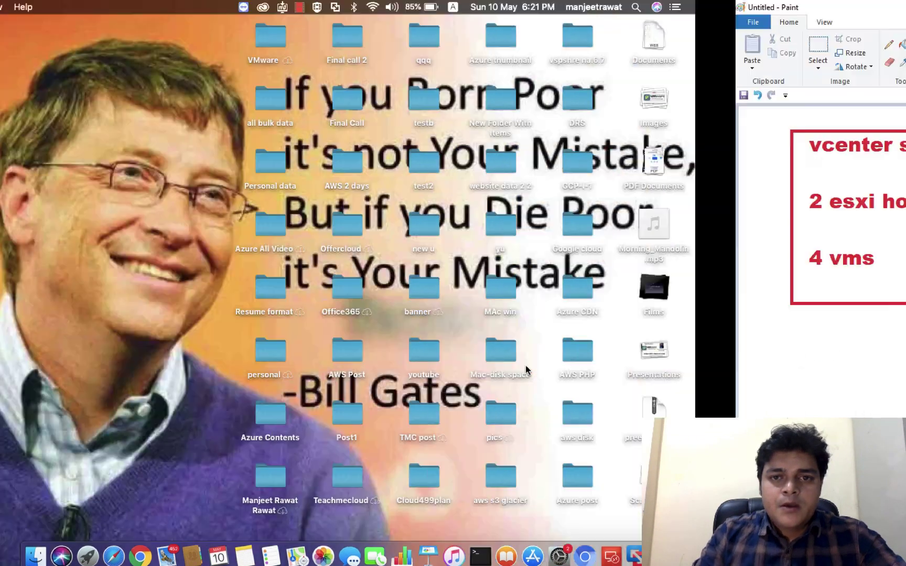
key("ctrl+Right")
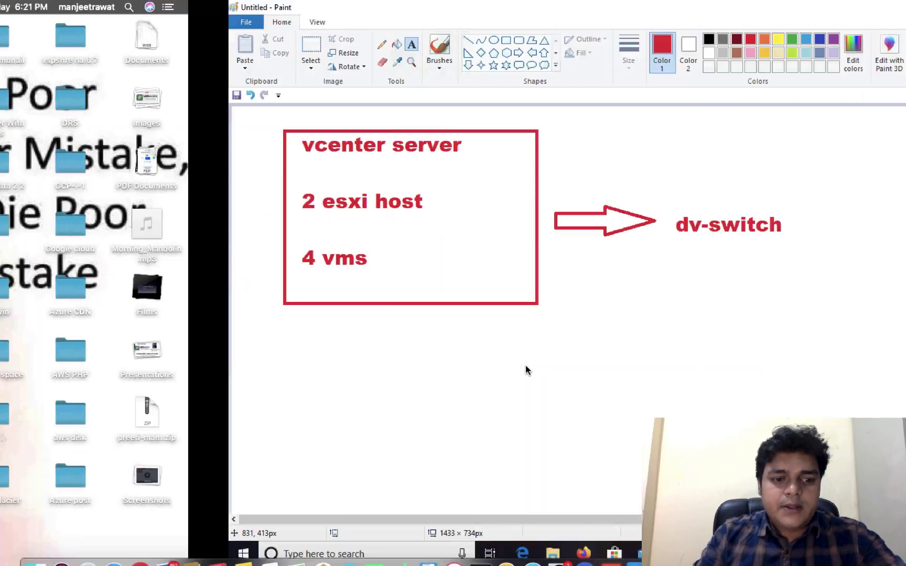
key("ctrl+Left")
left_click(147, 553)
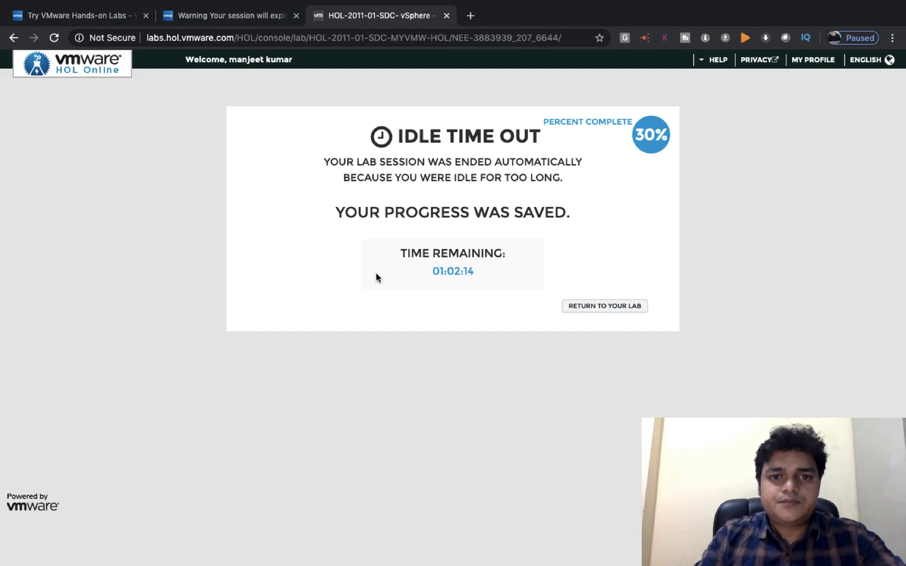
left_click(602, 308)
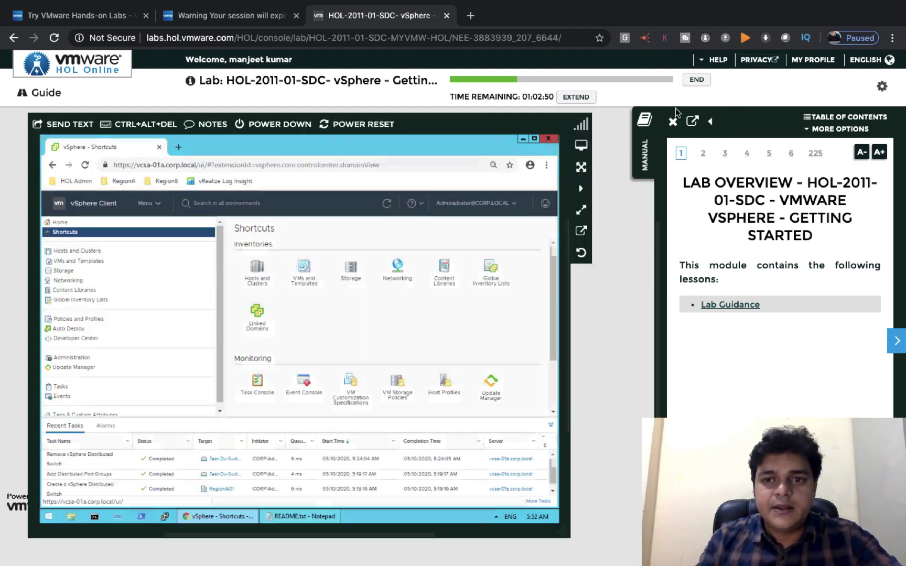
Step: Hide the lab manual, expand the lab console to full size, and close the other two browser pages
left_click(673, 122)
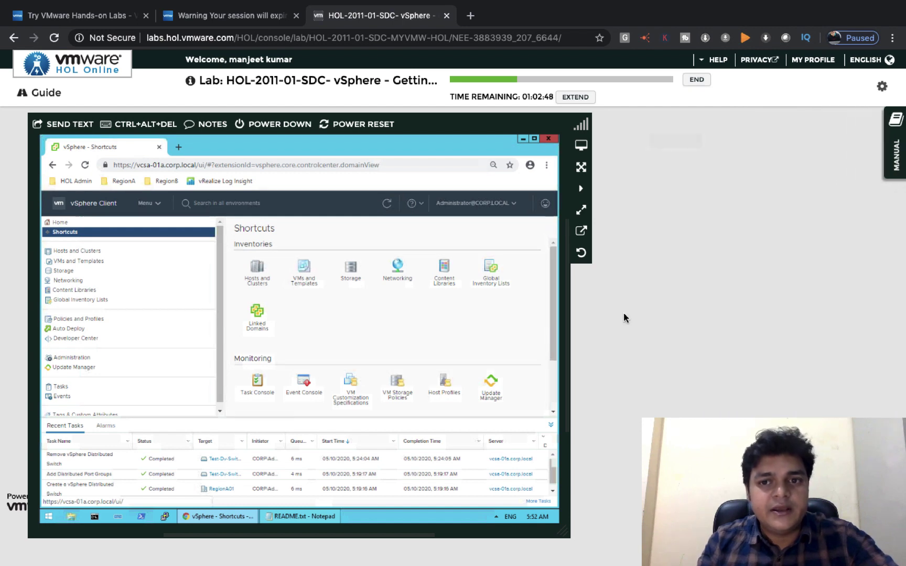
left_click(581, 167)
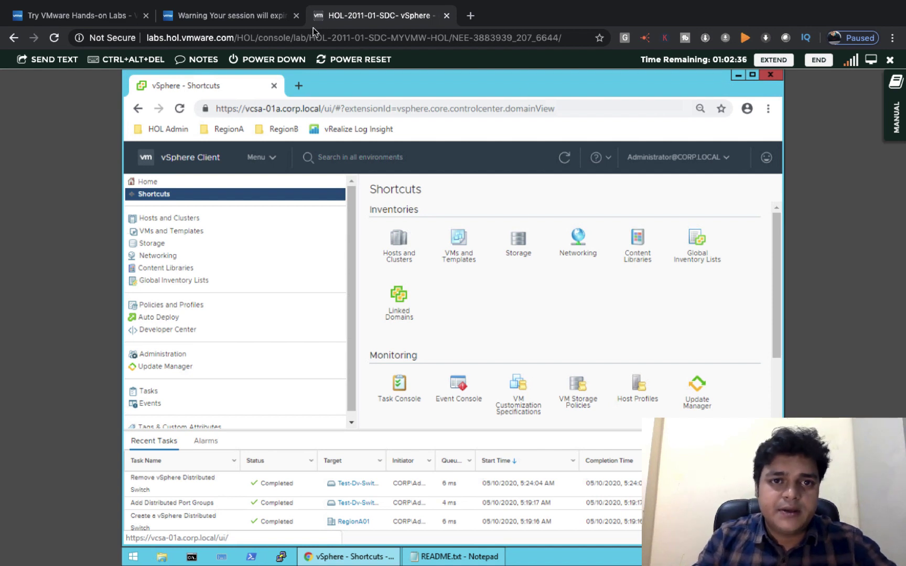
left_click(296, 15)
left_click(145, 16)
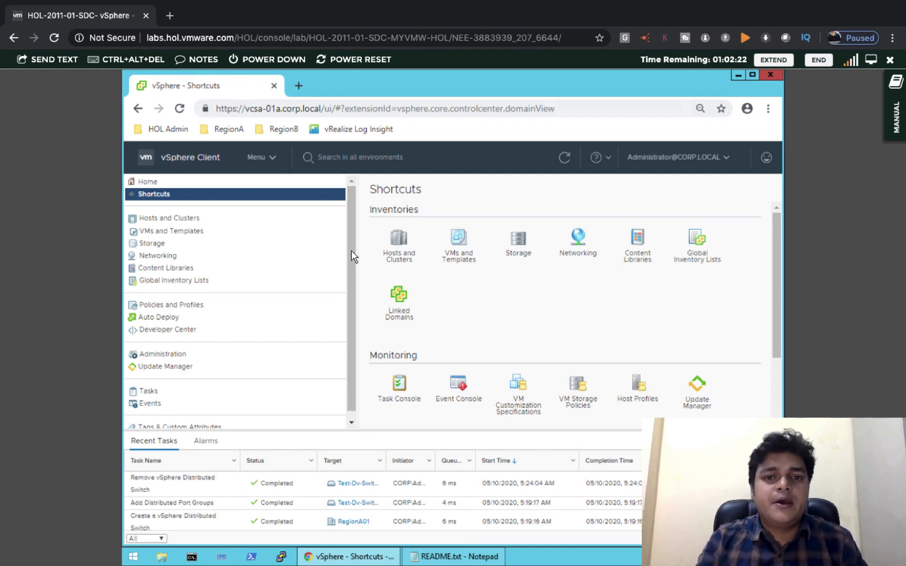
Step: In the Hosts and Clusters inventory, rename the datacenter RegionA01 under vcsa-01a.corp.local as Training
left_click(400, 239)
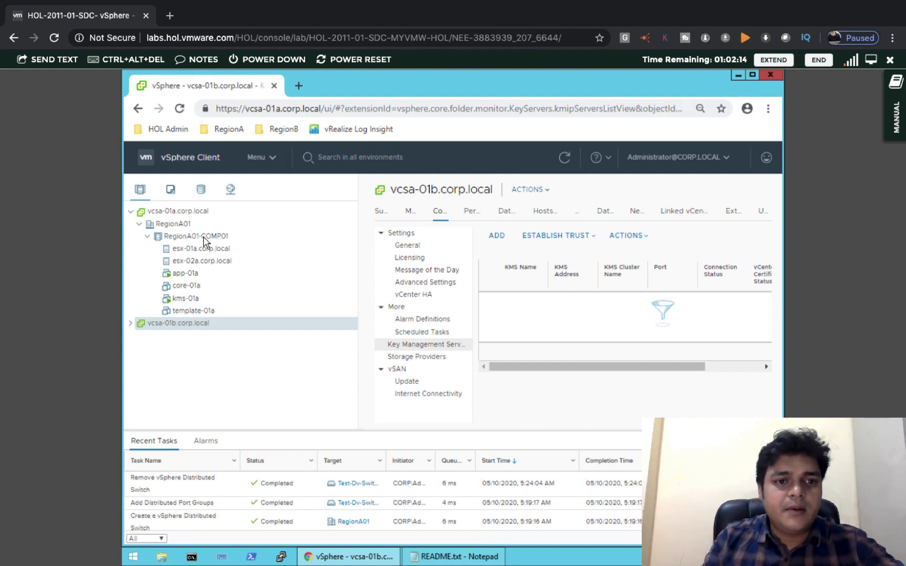
right_click(175, 225)
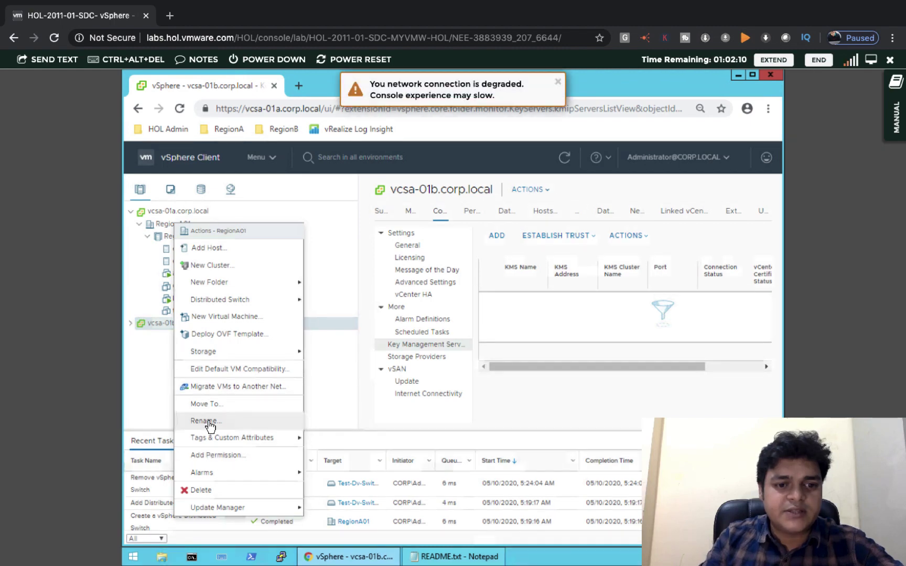
left_click(209, 422)
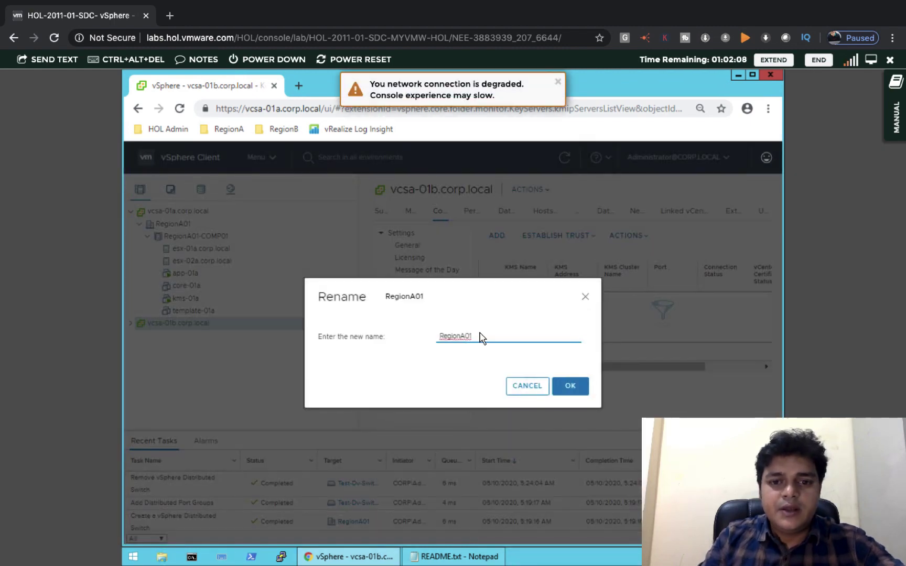
double_click(463, 326)
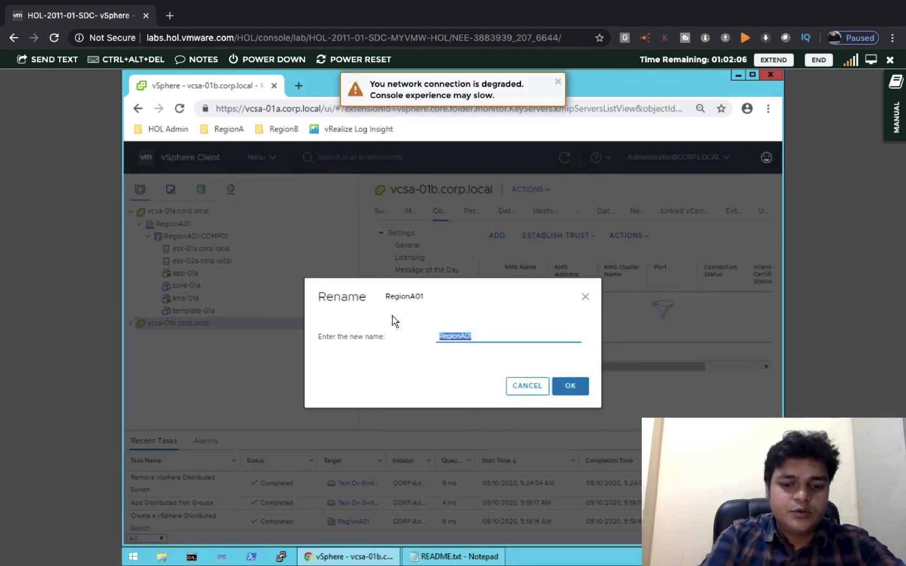
type("Training")
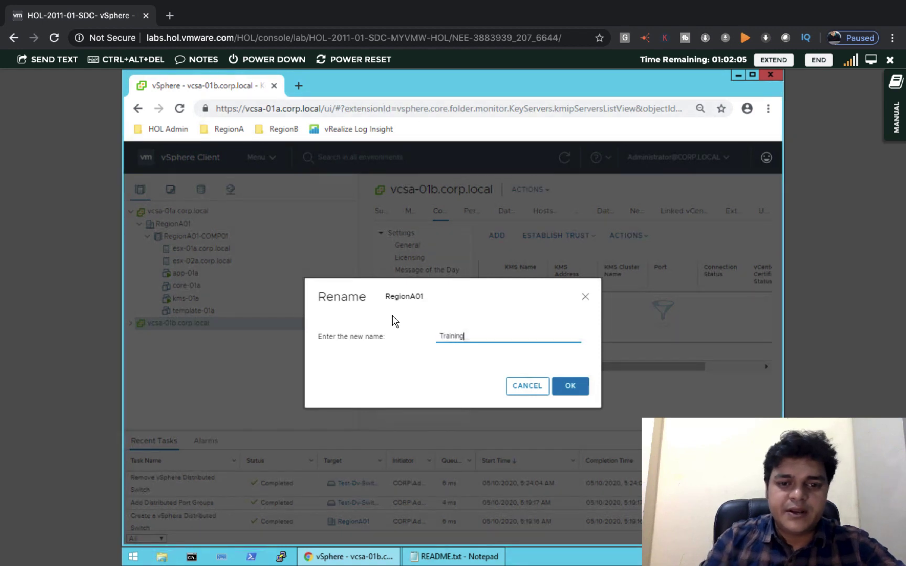
left_click(573, 390)
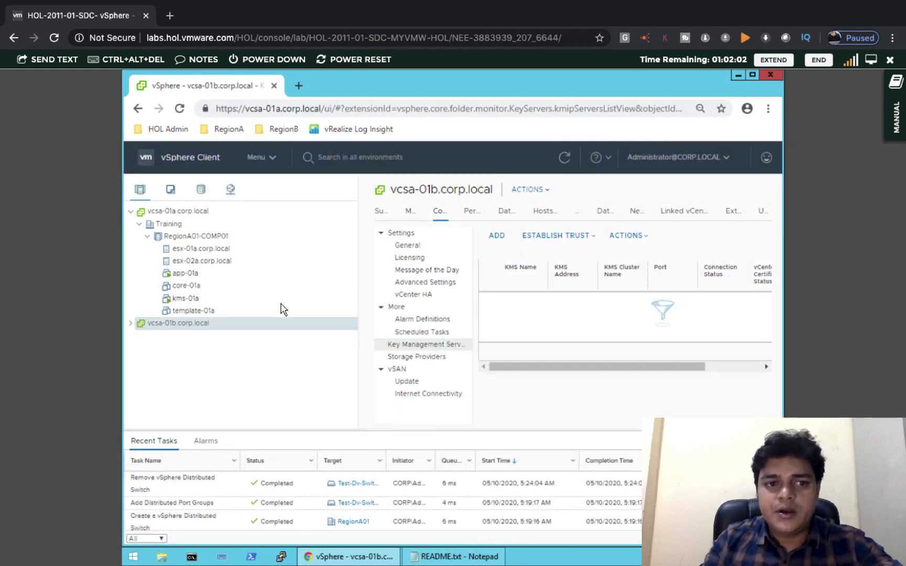
Step: Rename the cluster RegionA01-COMP01 in the Training datacenter as Class-cluster
right_click(196, 240)
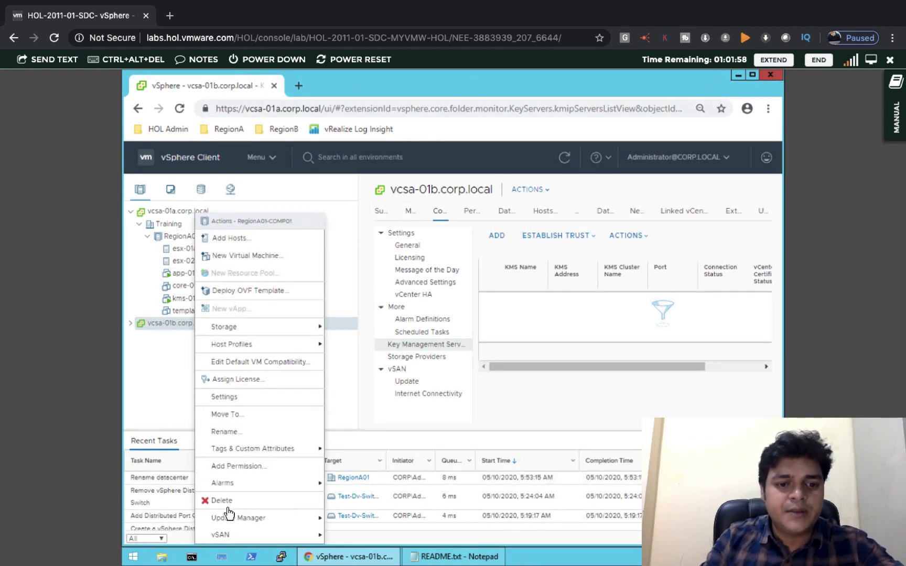
mouse_move(237, 523)
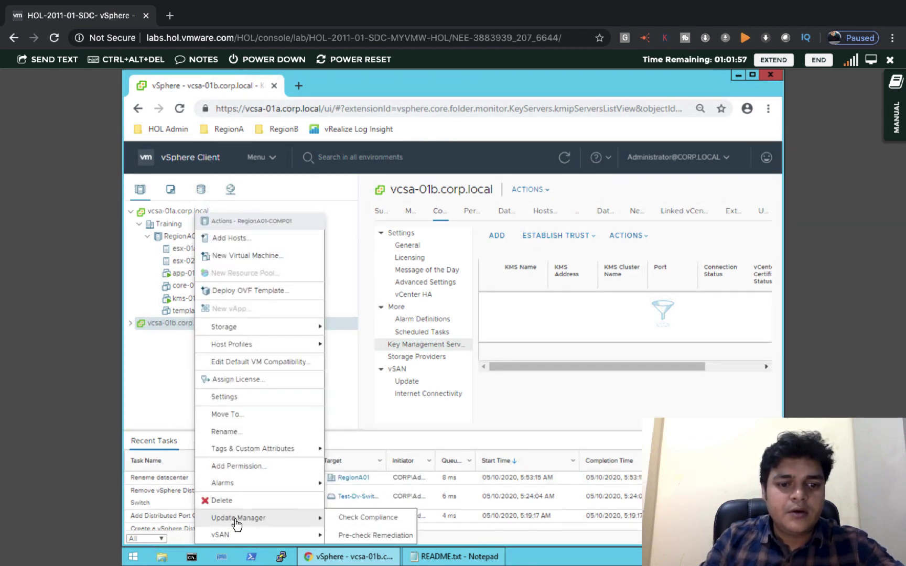
left_click(232, 432)
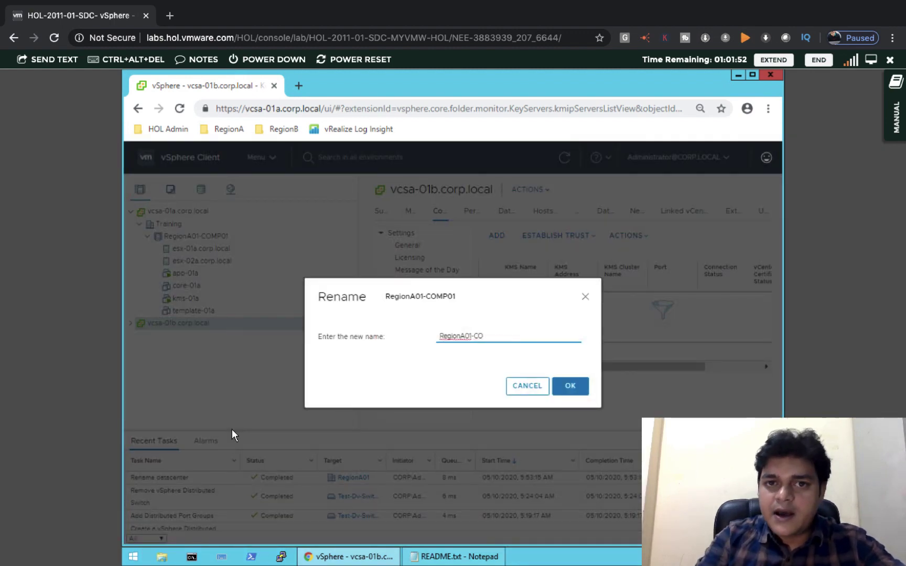
key("BackSpace")
key("BackSpace")
key("BackSpace")
key("BackSpace")
key("BackSpace")
key("BackSpace")
key("BackSpace")
key("BackSpace")
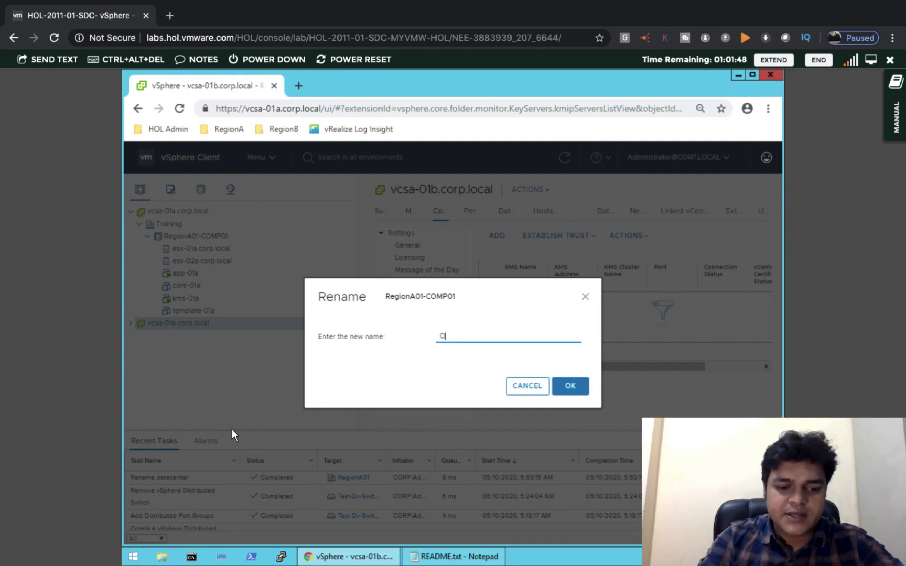
type("Class-")
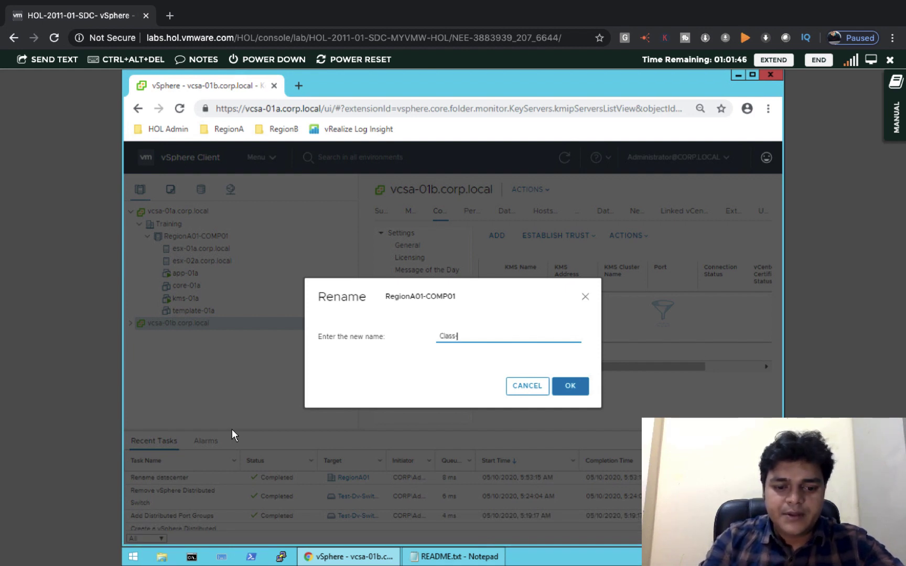
type("cluster")
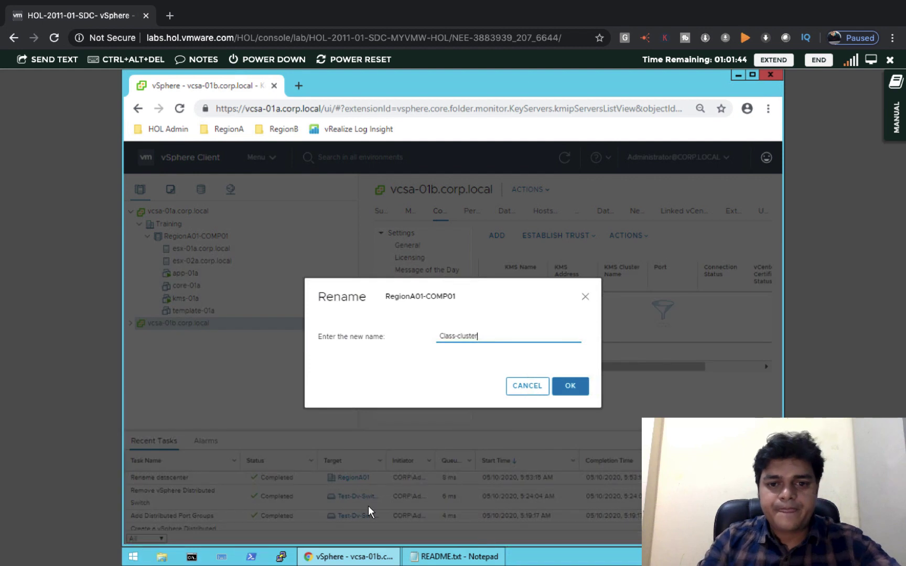
left_click(572, 386)
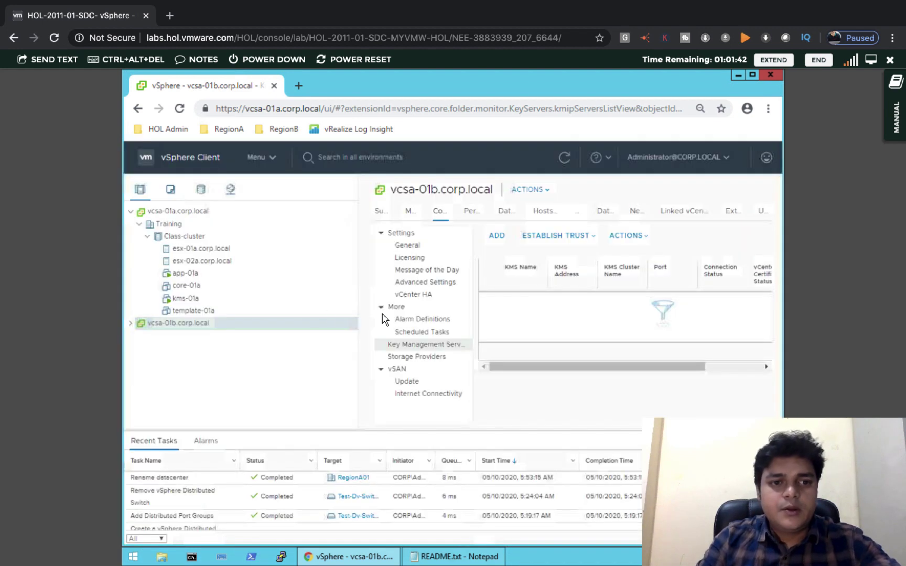
Step: Examine Class-cluster and the networks and distributed switches of the host esx-01a.corp.local
right_click(207, 254)
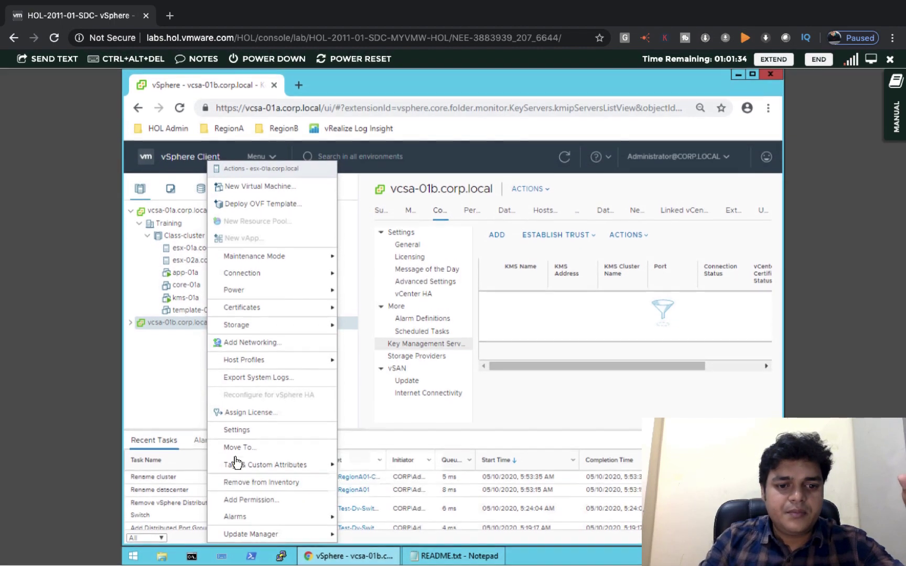
left_click(187, 383)
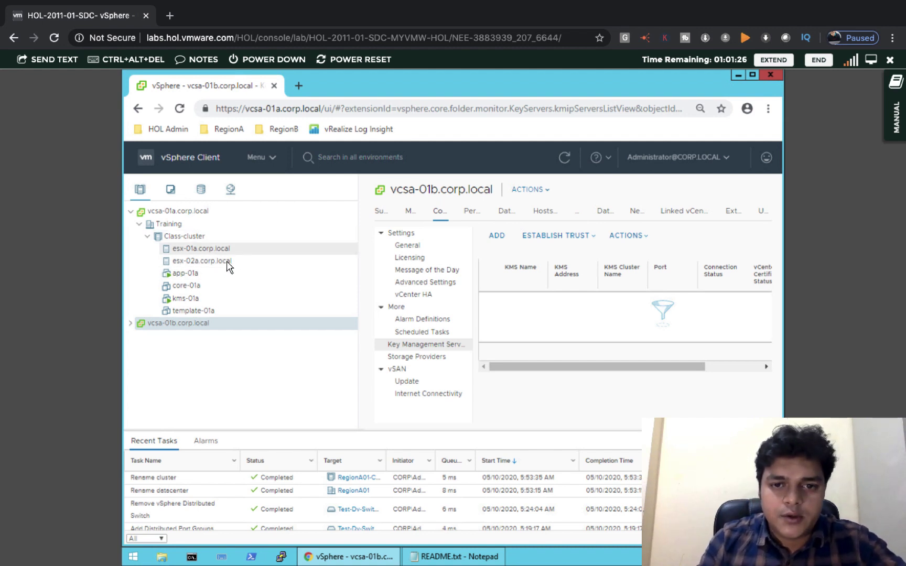
left_click(184, 239)
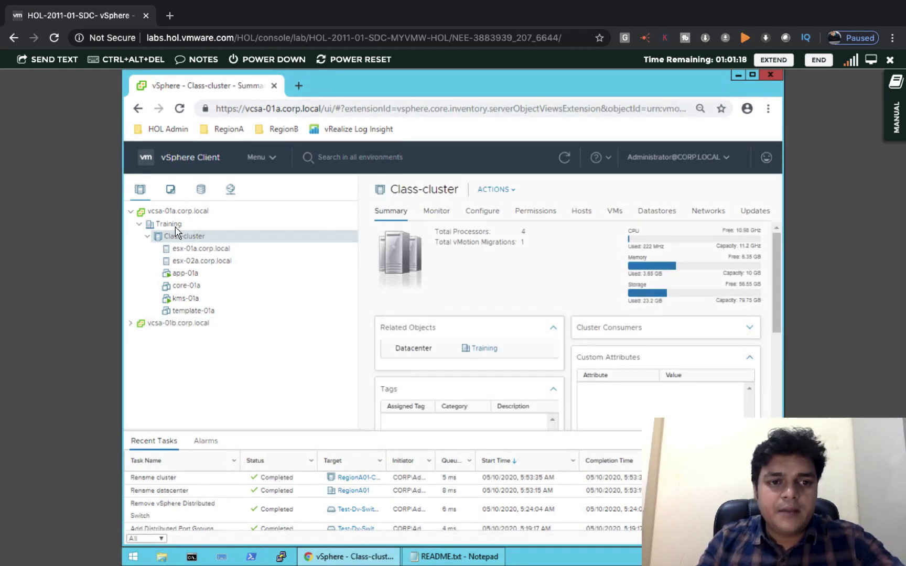
left_click(199, 250)
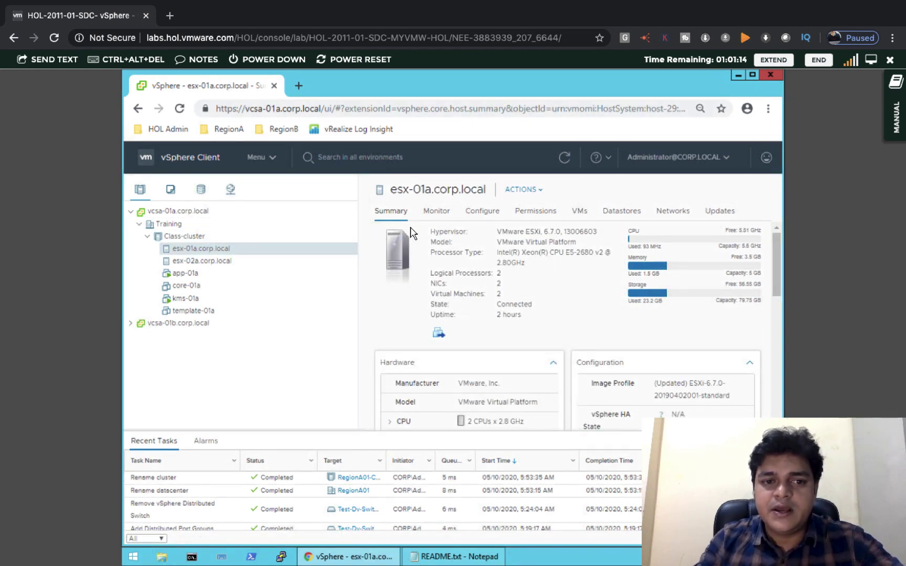
left_click(671, 214)
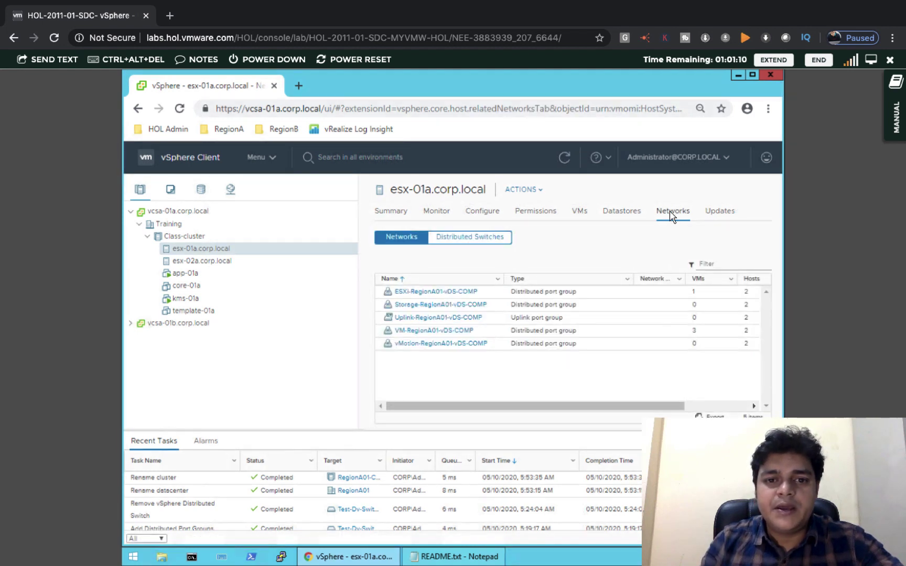
left_click(466, 239)
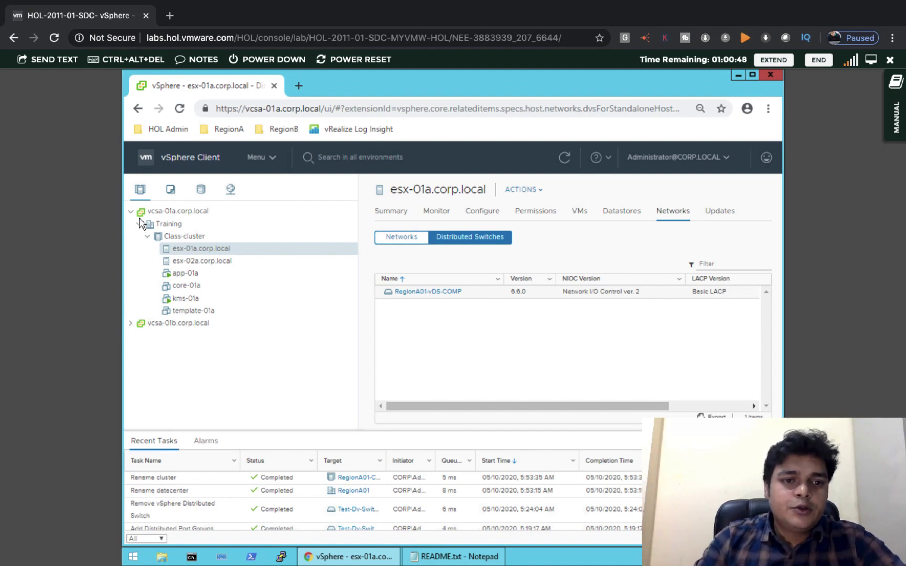
Step: View the Training datacenter's summary, and open the Networking inventory from the vSphere Client shortcuts
left_click(176, 224)
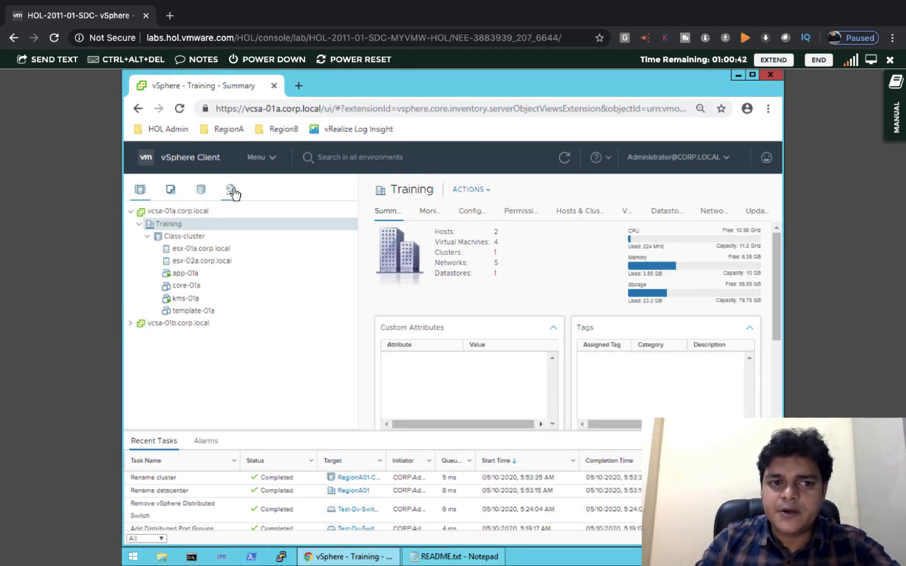
left_click(185, 161)
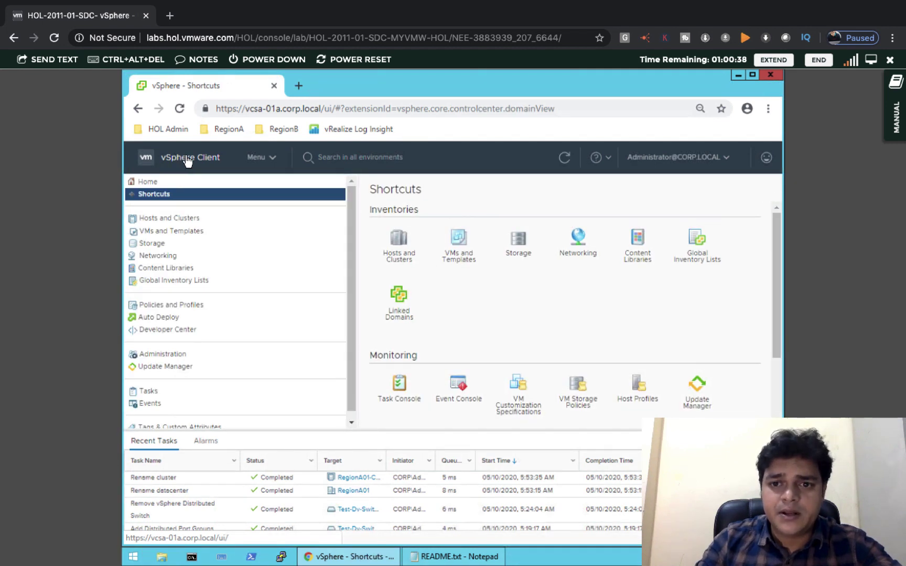
left_click(577, 241)
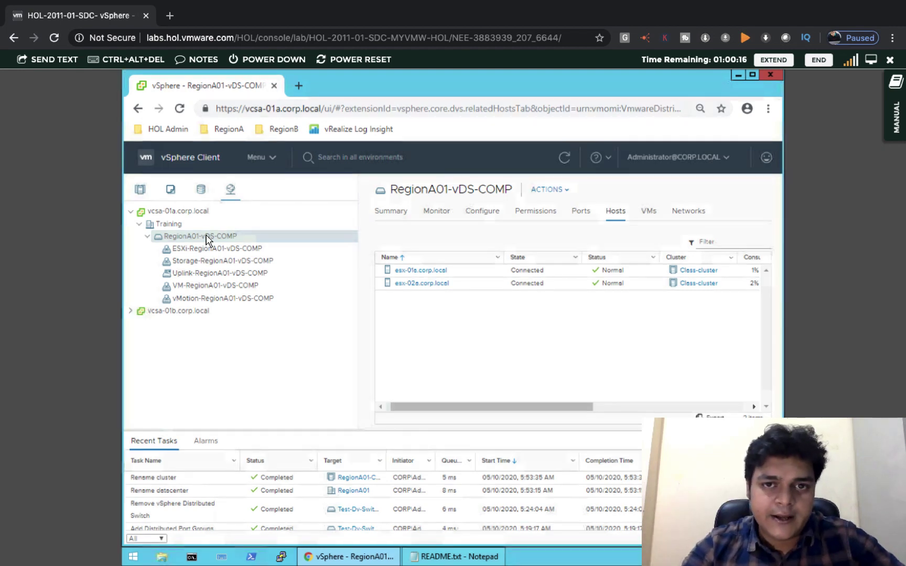
Step: Start a new distributed switch in the Training datacenter and name it Test-Dv-Switch
right_click(168, 227)
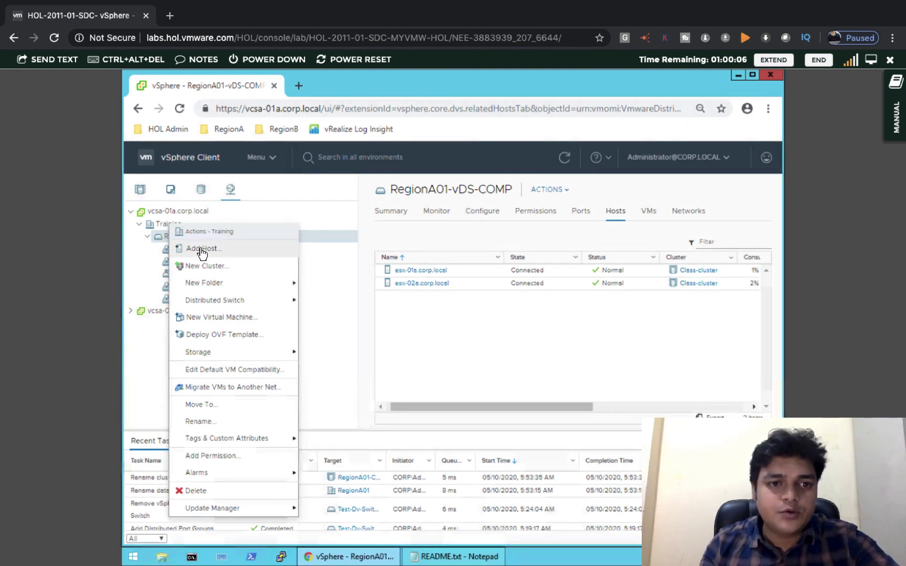
mouse_move(217, 305)
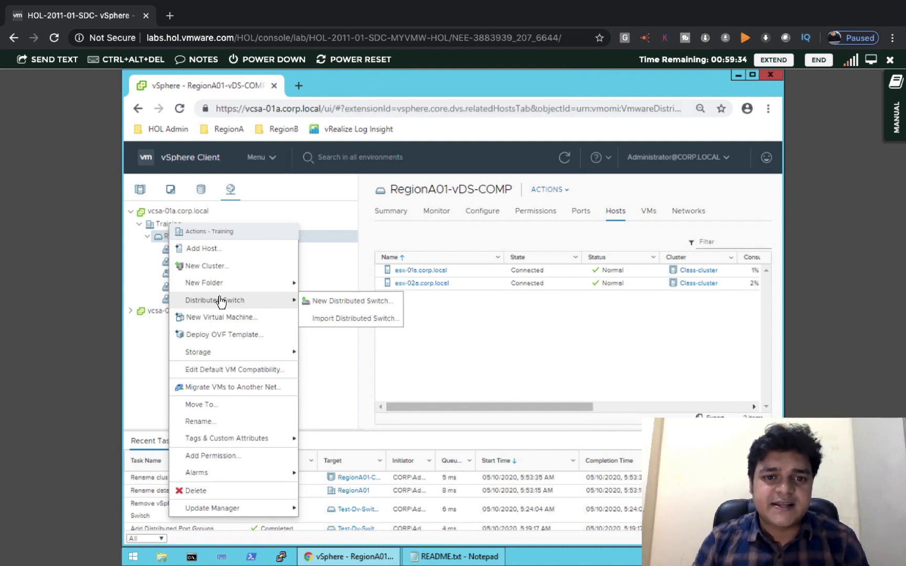
left_click(346, 304)
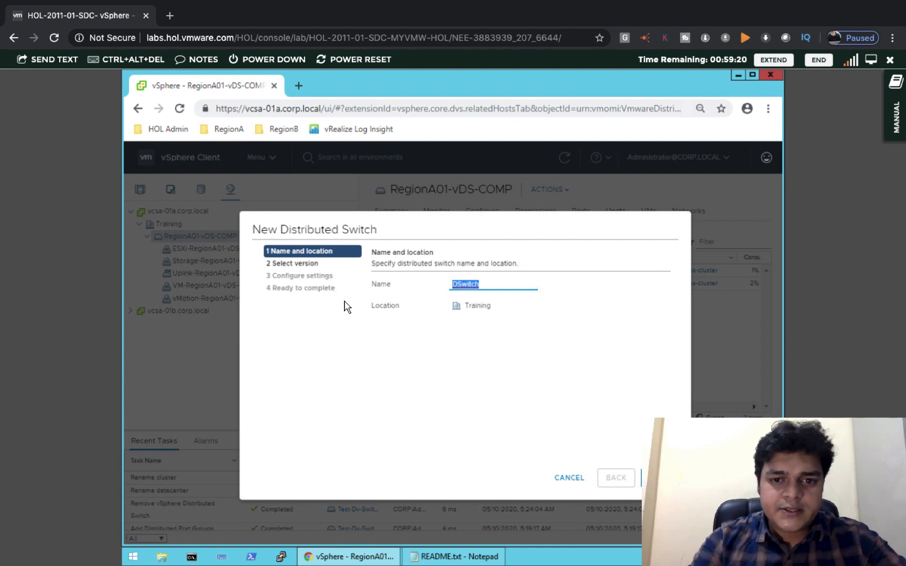
type("Test-")
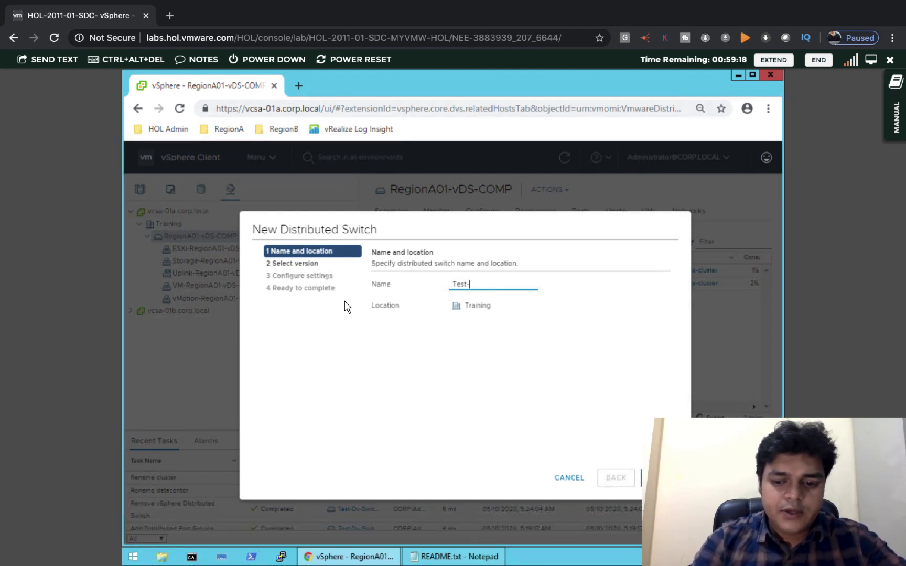
type("Dv-Switc")
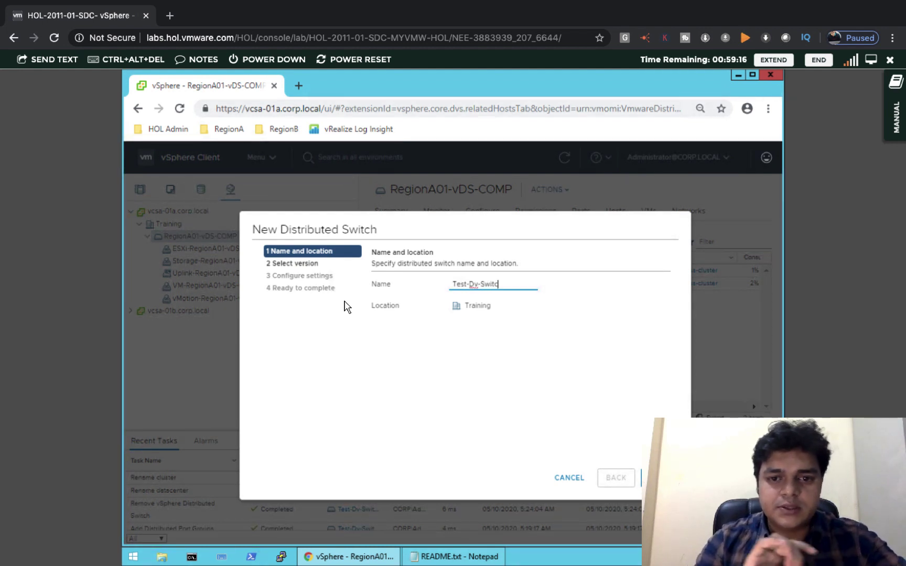
type("h")
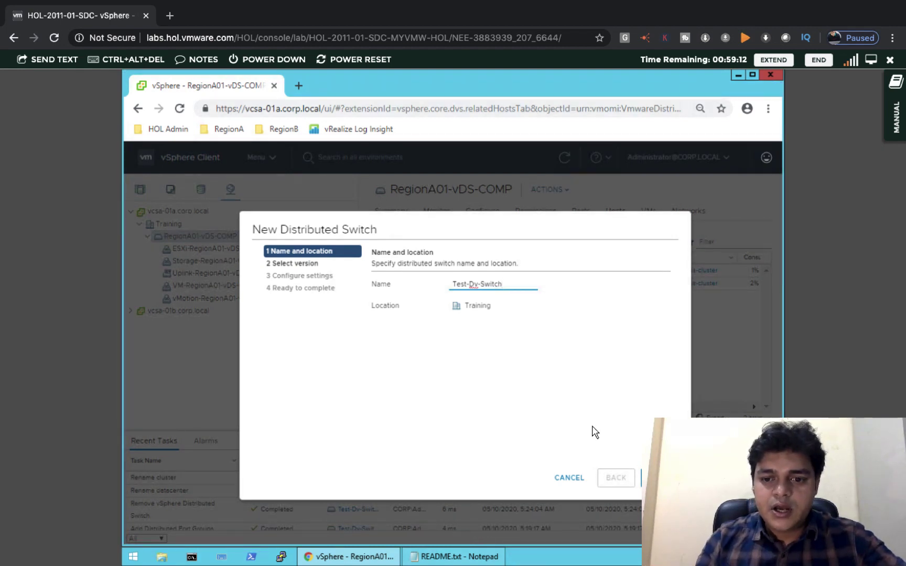
left_click(663, 477)
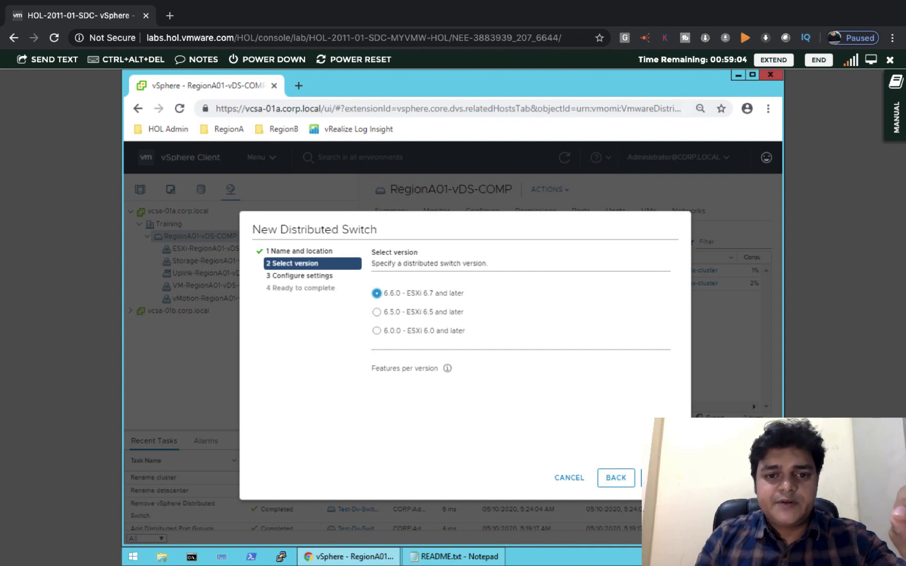
Step: Create the switch with version 6.6.0, 4 uplinks, Network I/O Control enabled and a default port group named DPortGroup
left_click(662, 478)
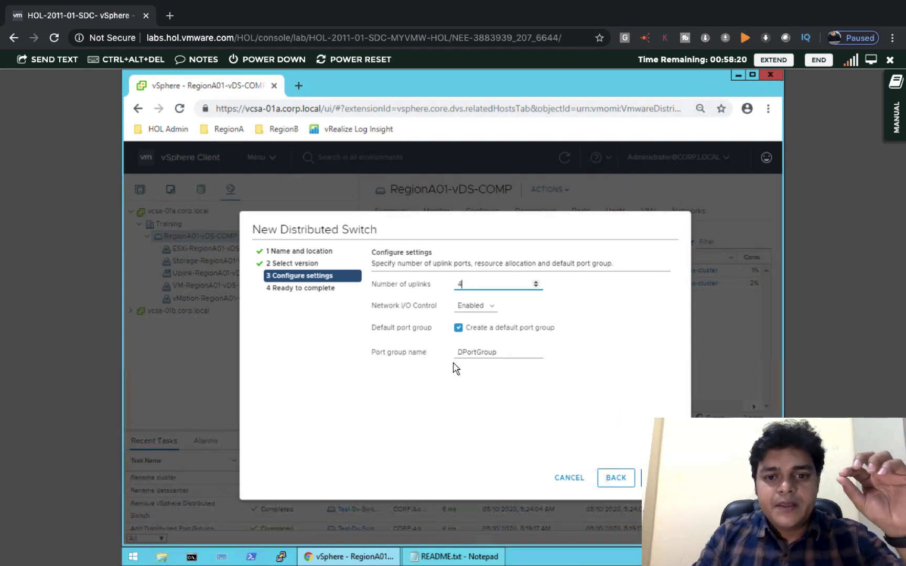
left_click(507, 354)
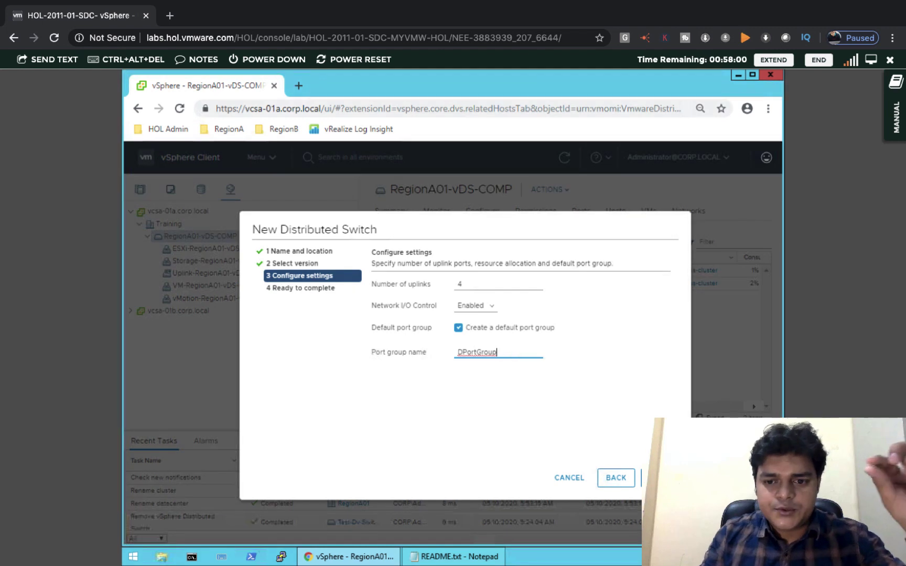
left_click(661, 477)
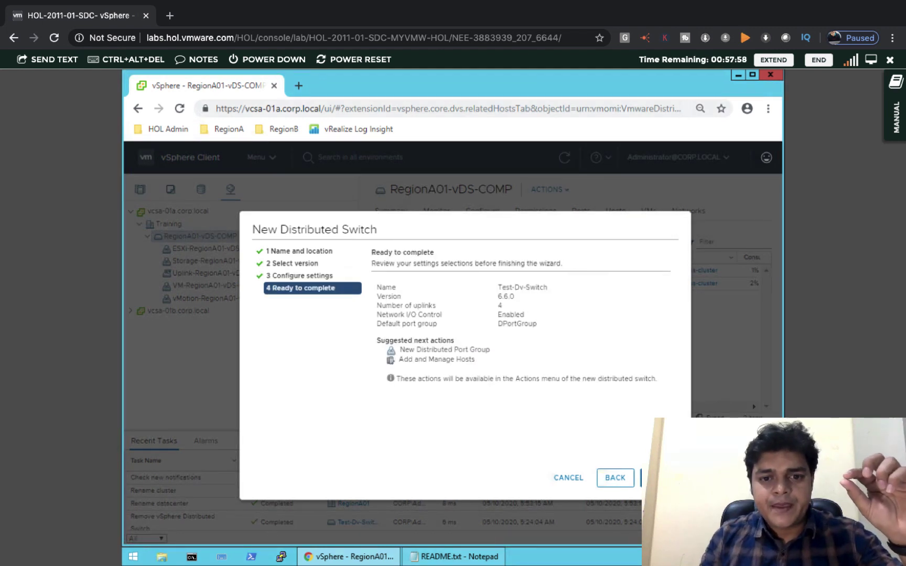
left_click(662, 478)
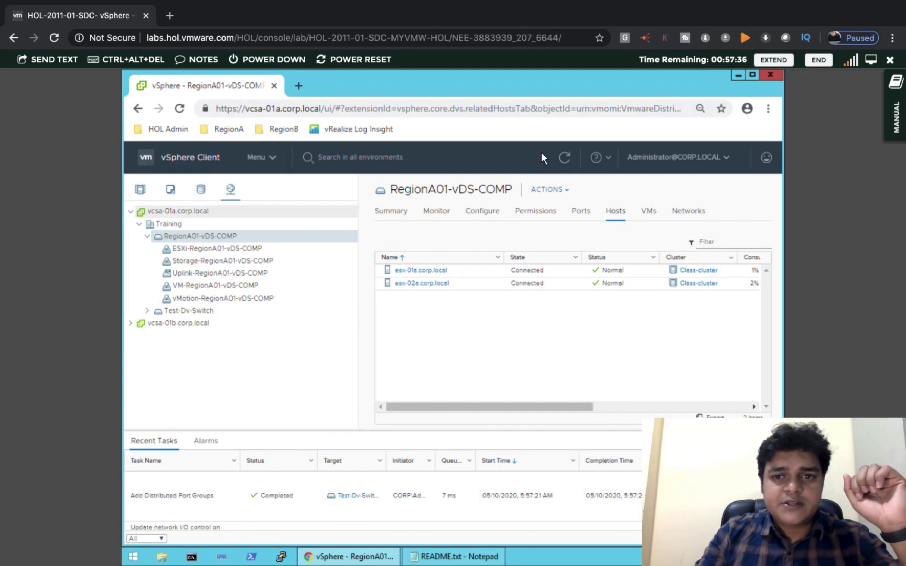
Step: Refresh the inventory, expand Test-Dv-Switch under Training and view its hosts
left_click(565, 157)
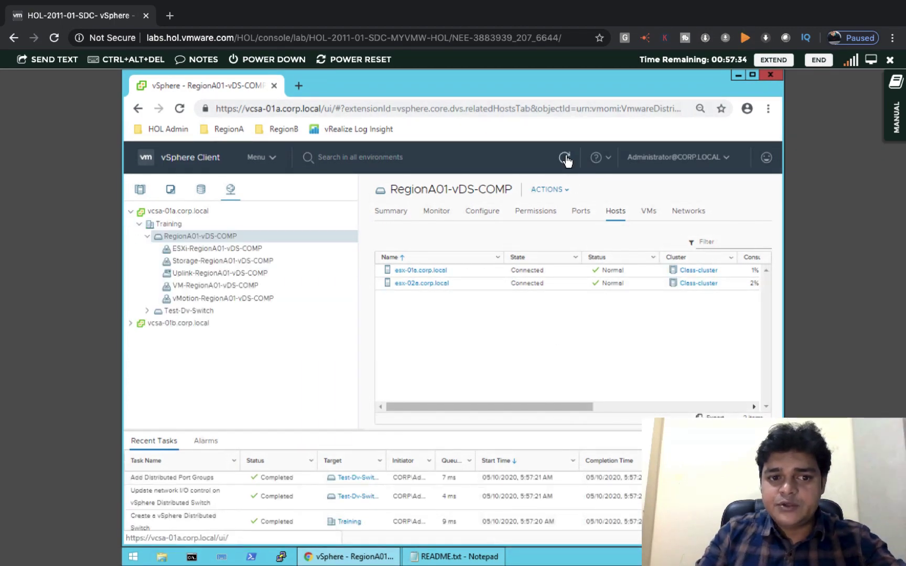
left_click(147, 310)
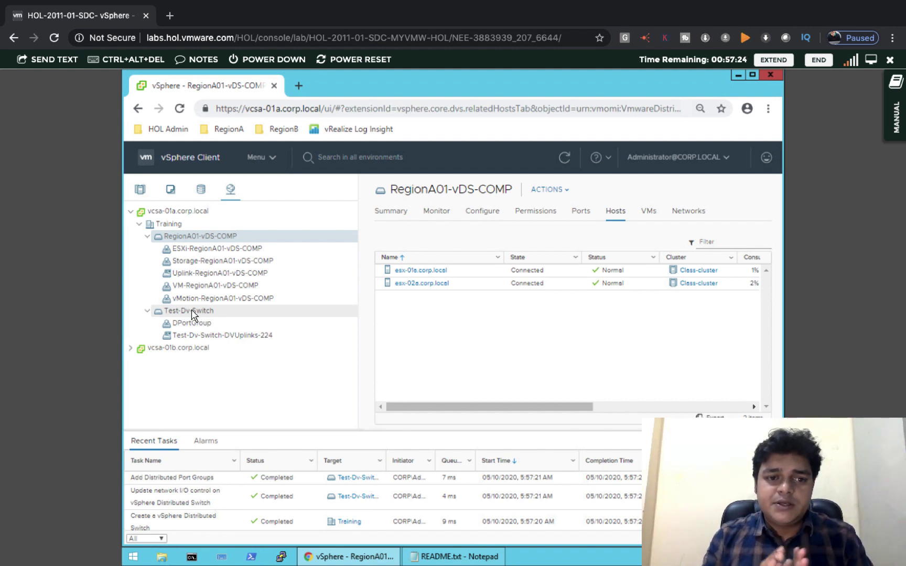
left_click(192, 312)
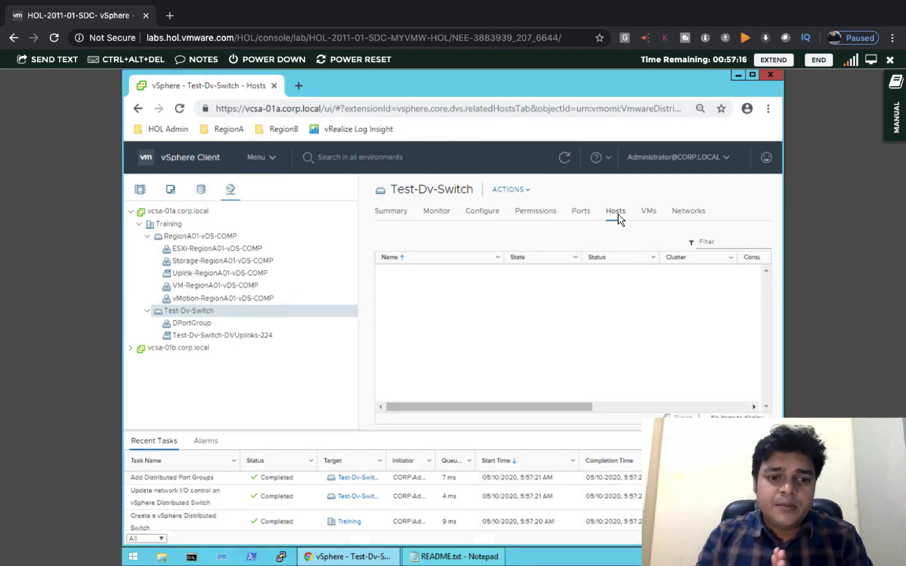
Step: Switch to Paint to review the Standard Switch and Dv-Switch diagrams, and return to the vSphere lab
key("ctrl+Left")
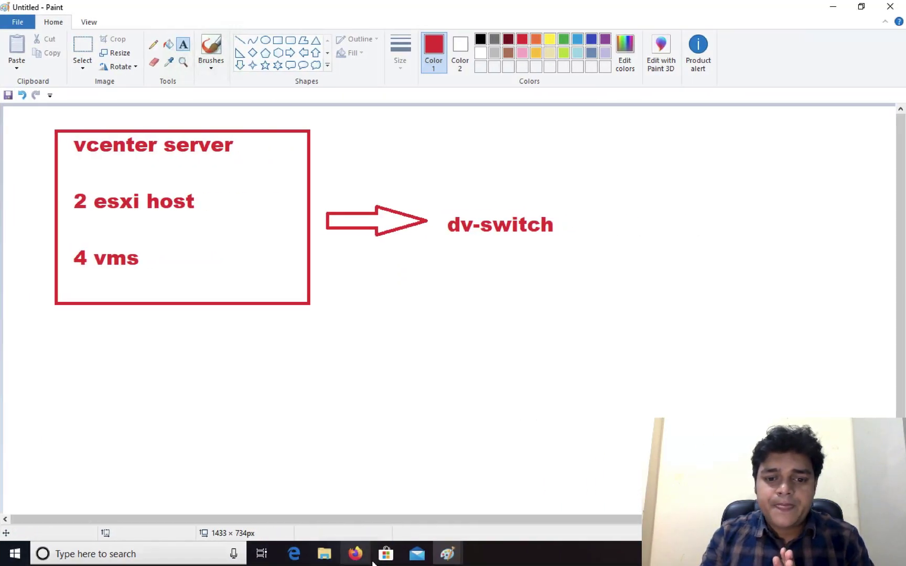
mouse_move(462, 558)
left_click(423, 520)
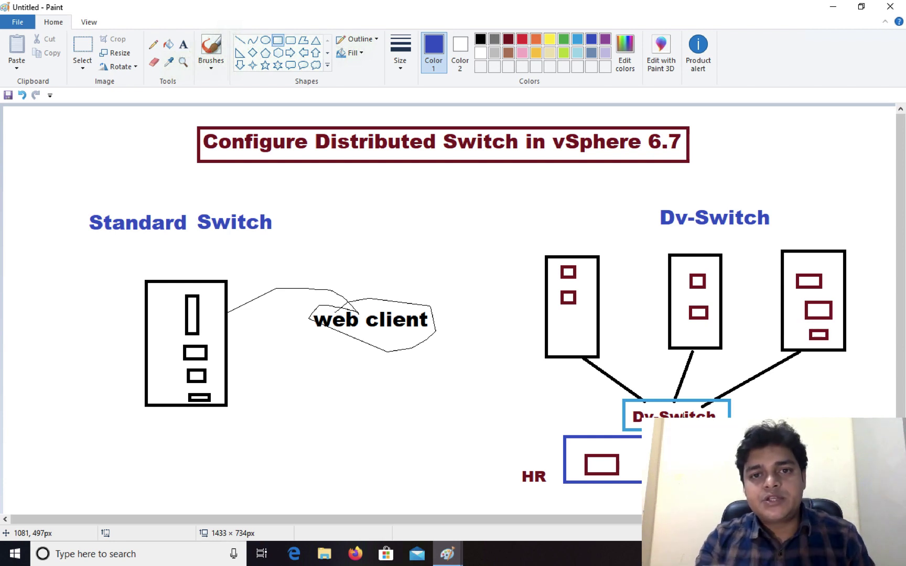
key("ctrl+Right")
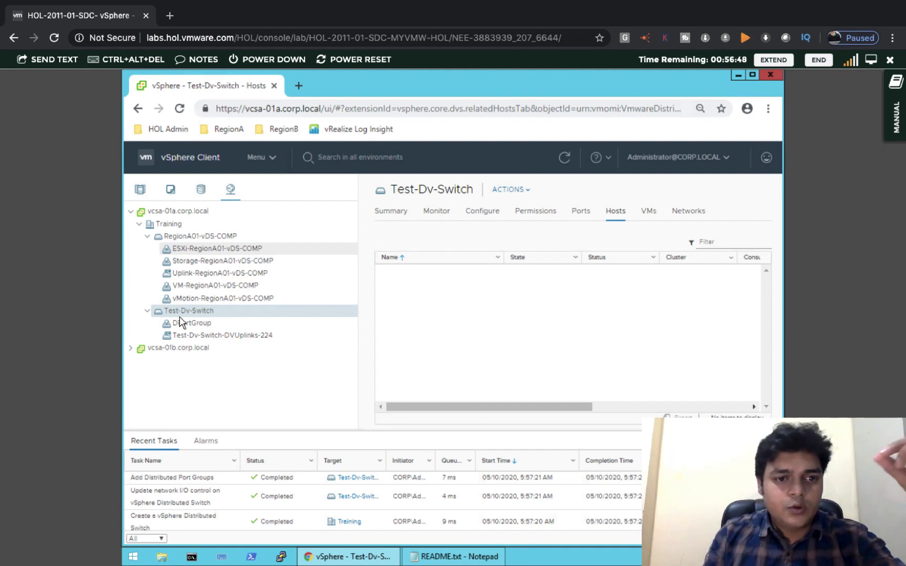
Step: Start adding hosts to Test-Dv-Switch and select esx-01a.corp.local and esx-02a.corp.local as the new hosts
right_click(198, 312)
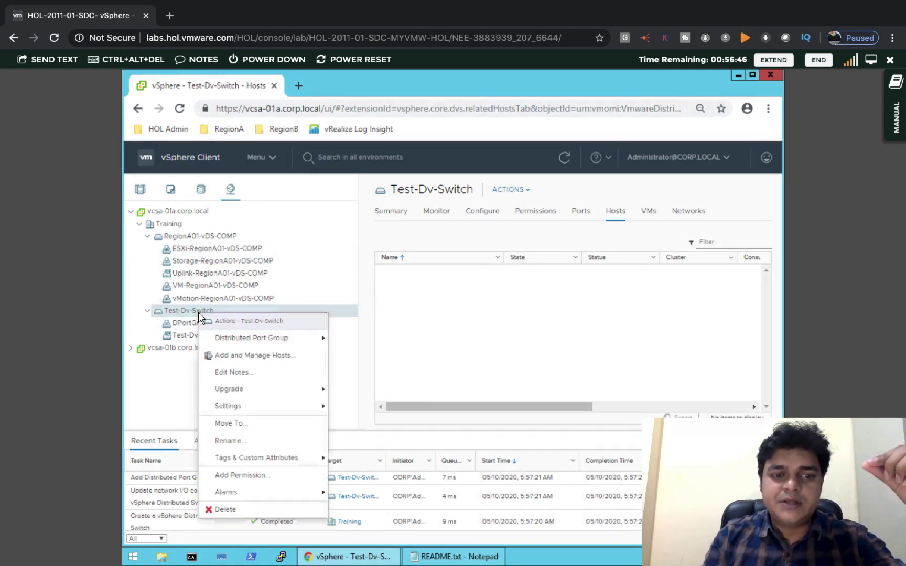
left_click(238, 357)
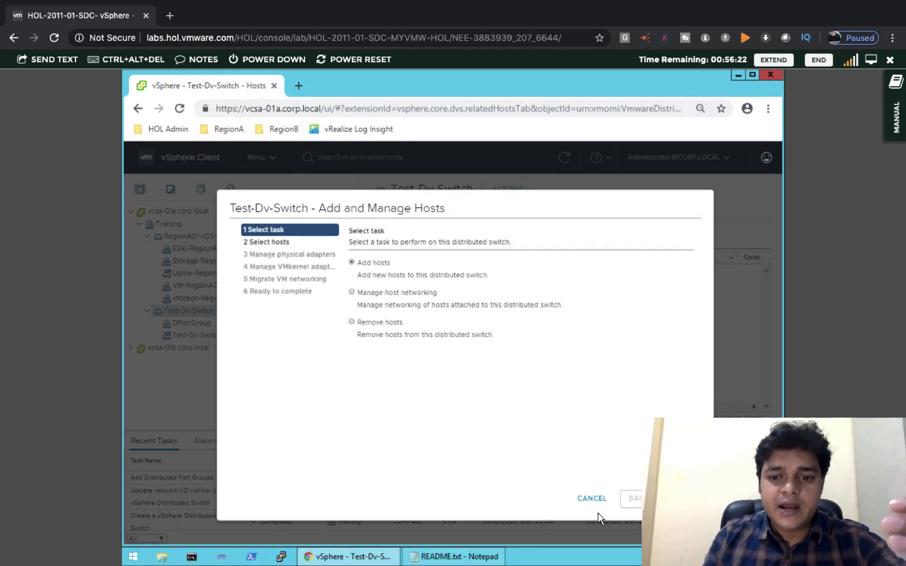
left_click(676, 499)
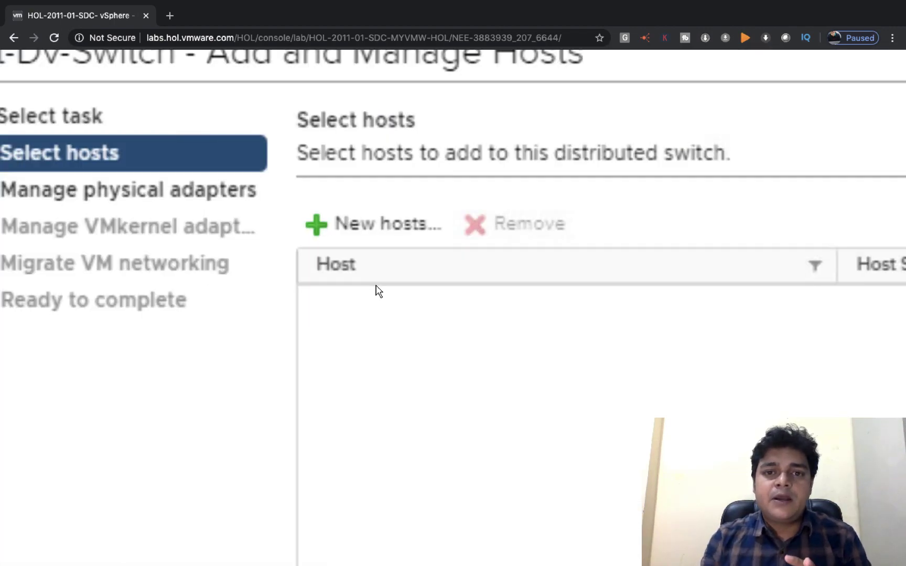
left_click(364, 226)
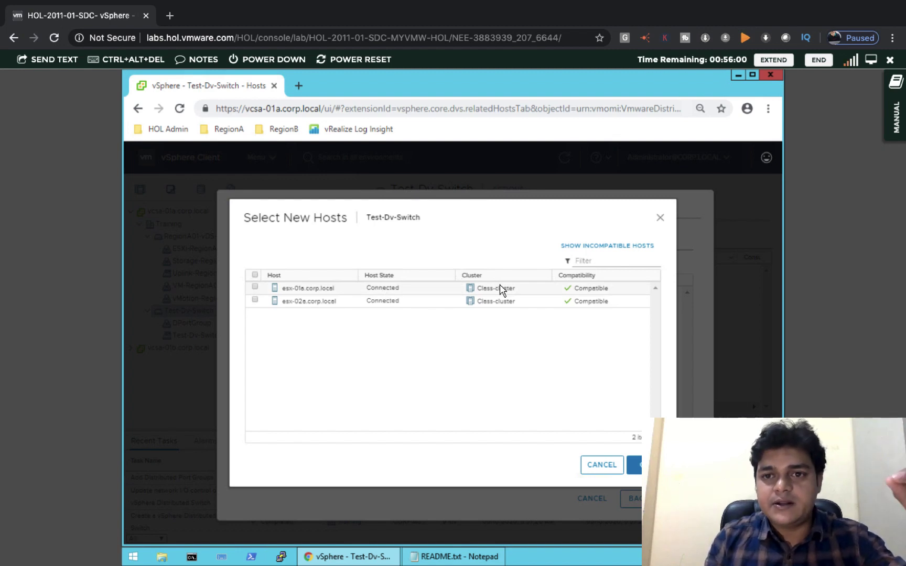
left_click(256, 276)
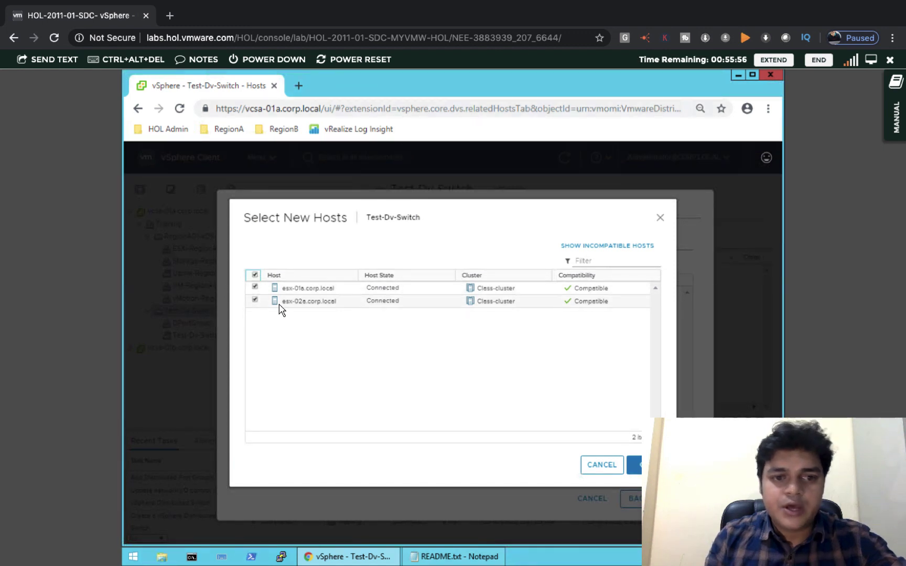
left_click(635, 465)
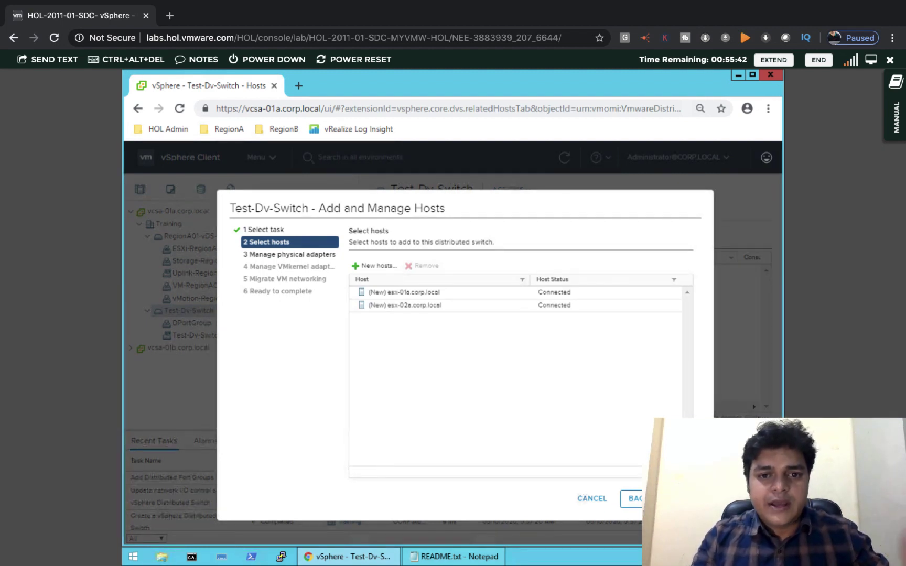
Step: Finish adding both hosts without assigning physical adapters or migrating the VMkernel adapters
left_click(677, 498)
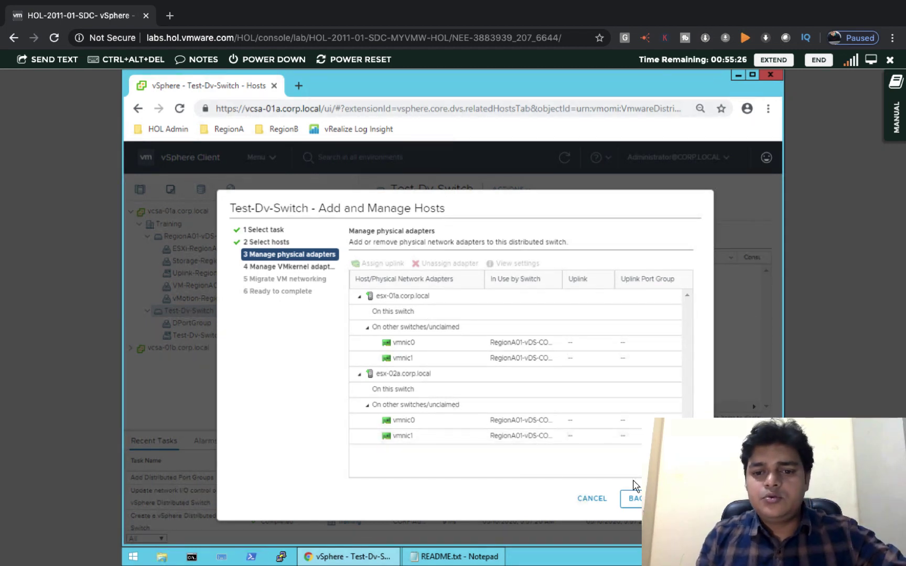
left_click(682, 498)
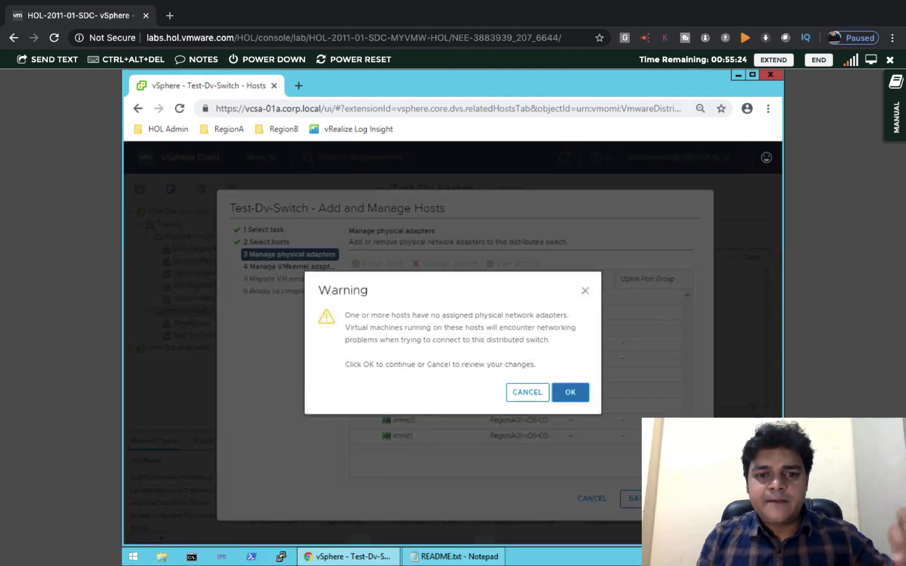
left_click(581, 396)
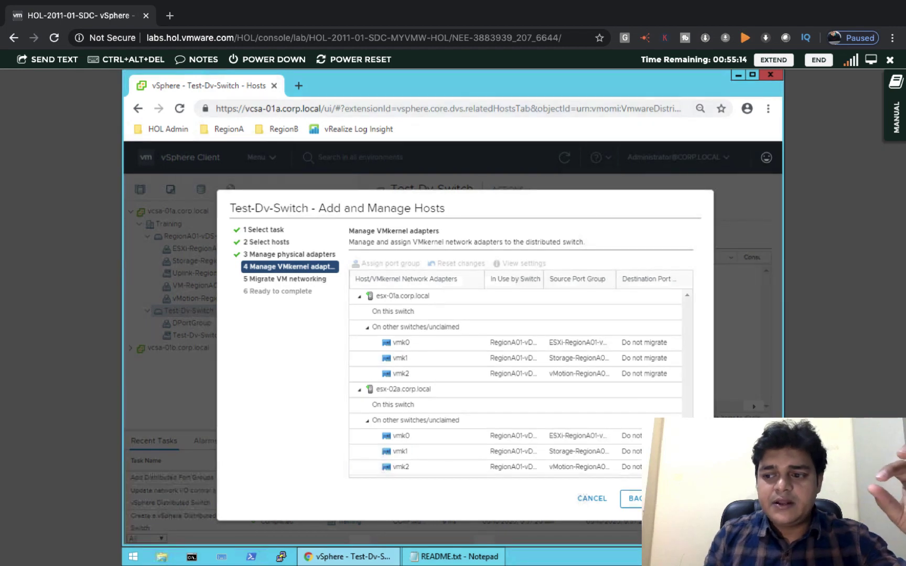
key("Return")
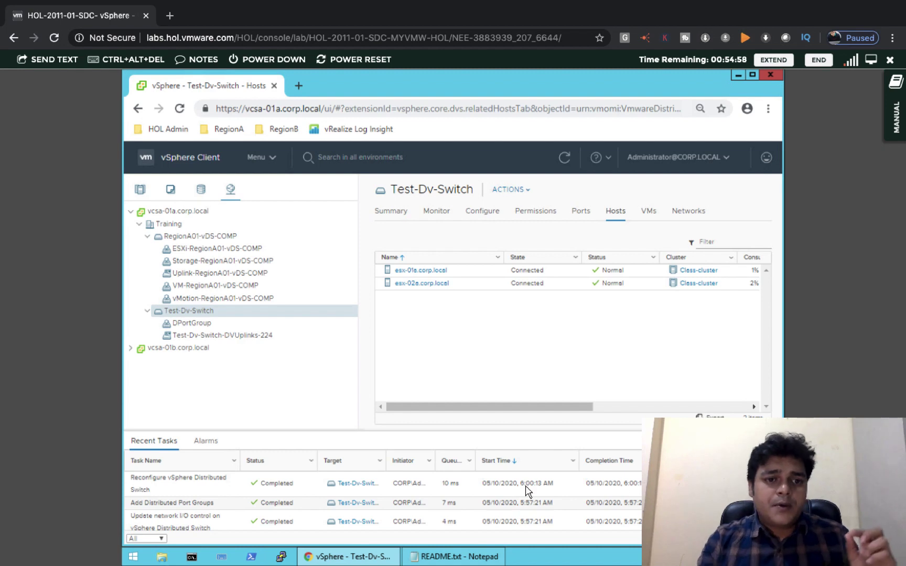
Step: Refresh the view and compare the hosts attached to RegionA01-vDS-COMP with those attached to Test-Dv-Switch
left_click(203, 239)
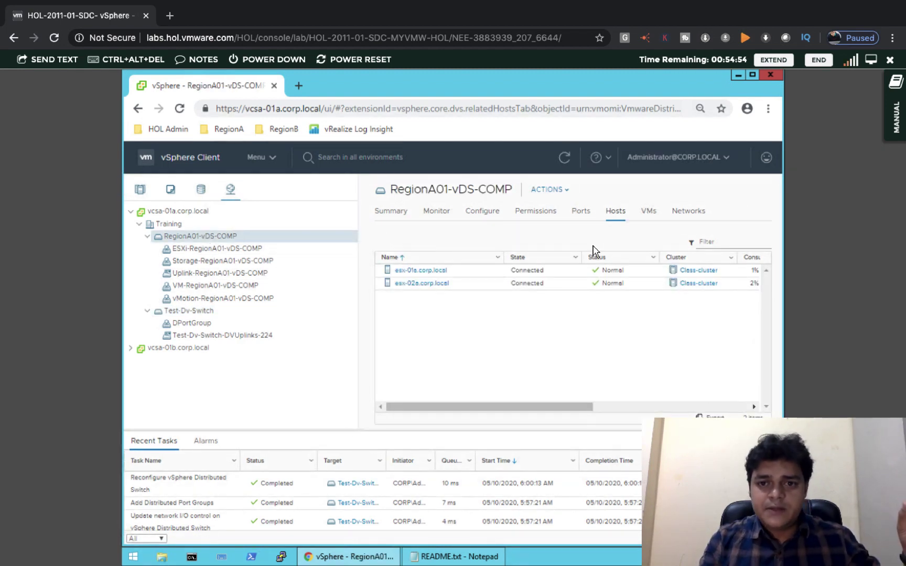
left_click(565, 158)
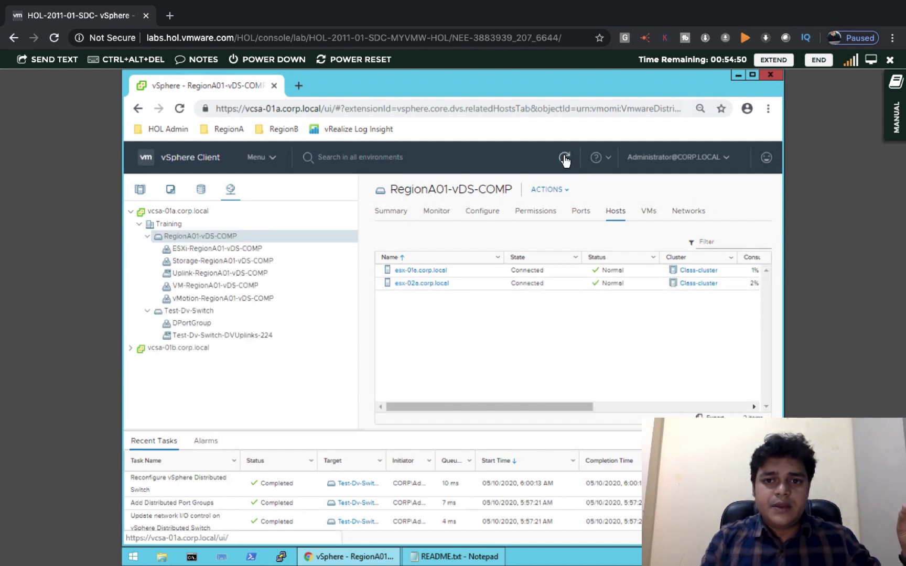
left_click(565, 159)
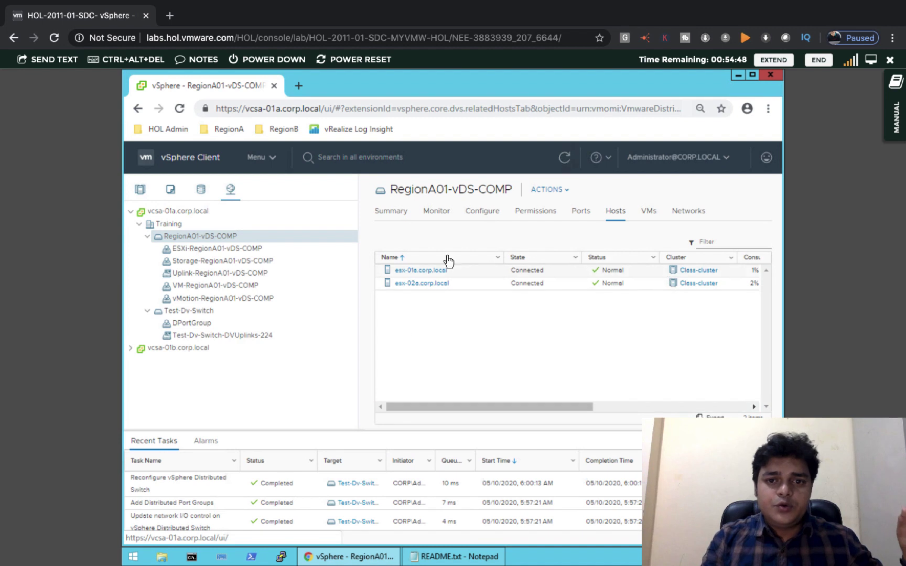
left_click(185, 313)
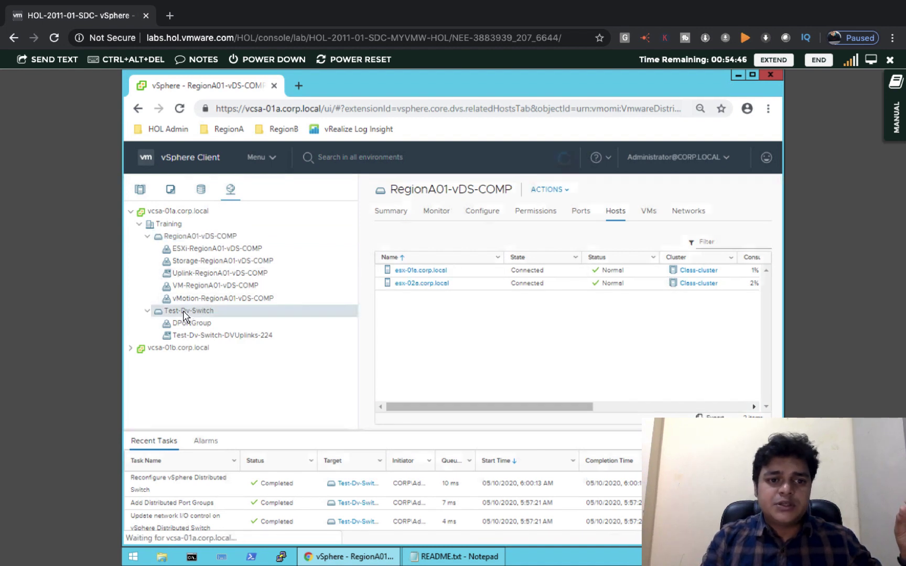
left_click(205, 237)
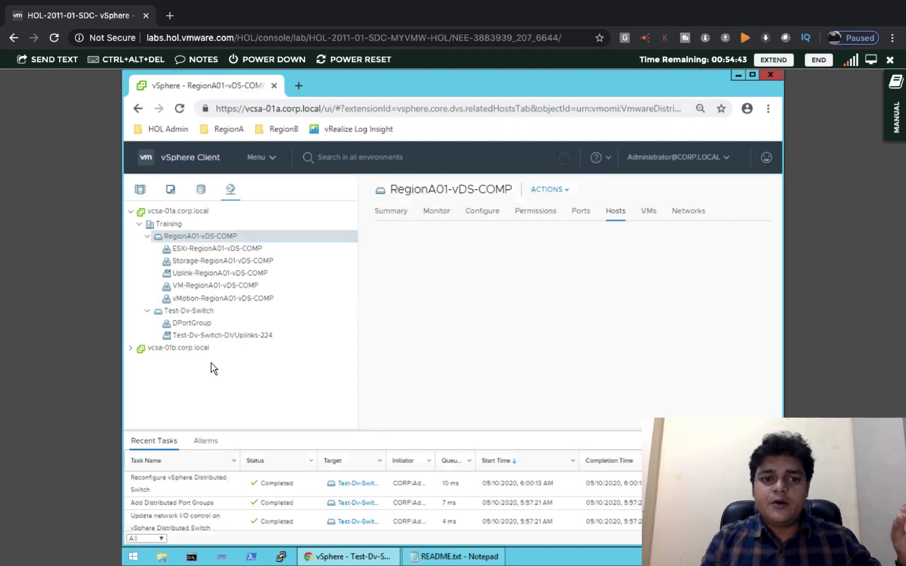
left_click(206, 314)
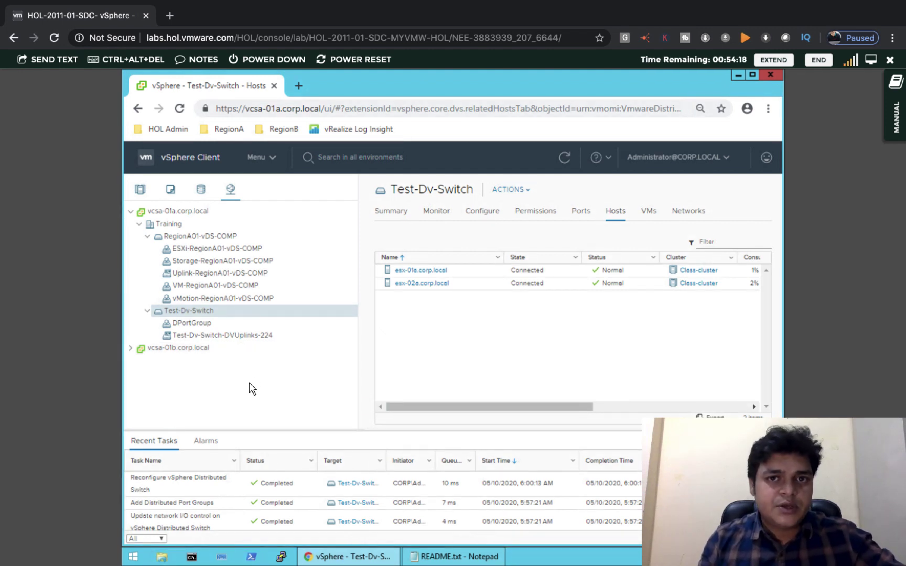
Step: Start creating a new distributed port group on Test-Dv-Switch
right_click(190, 313)
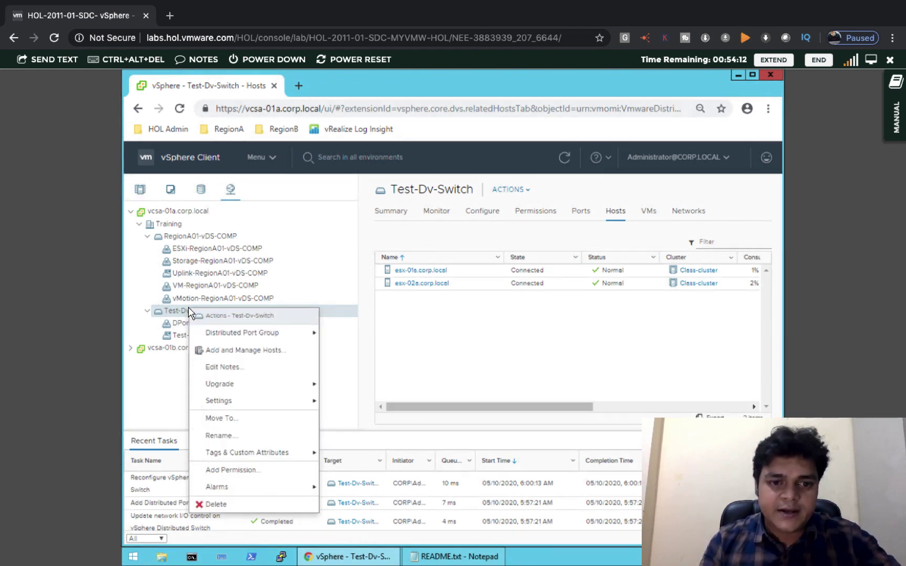
mouse_move(251, 339)
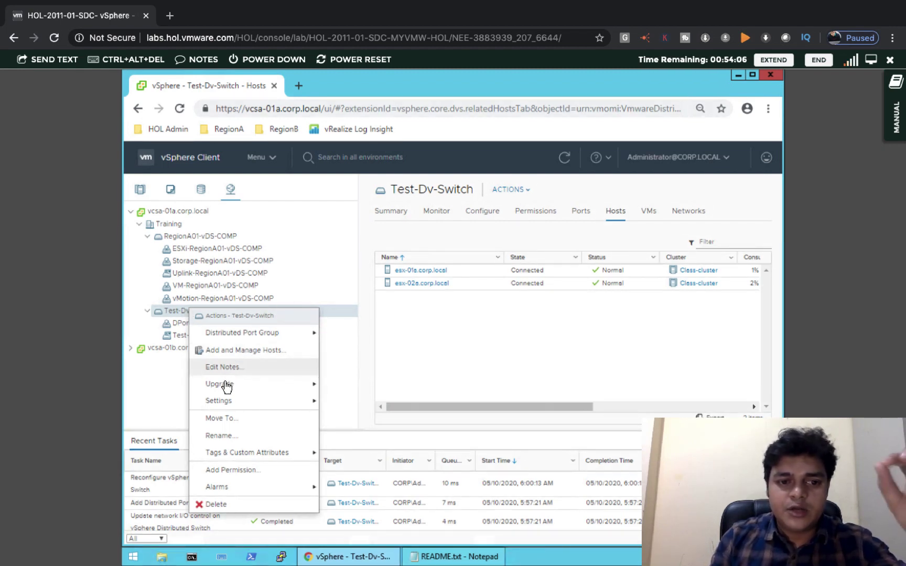
mouse_move(257, 460)
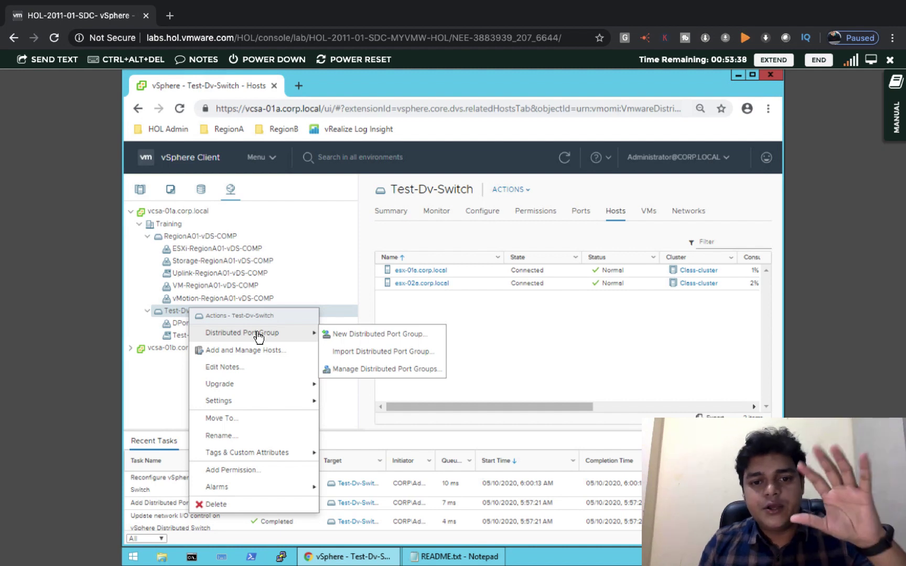
left_click(332, 339)
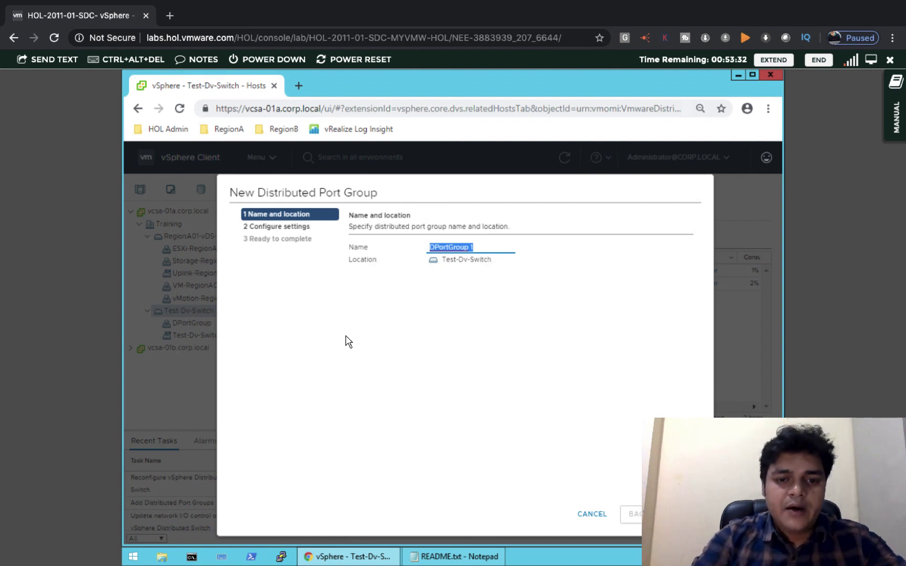
type("HA")
key("BackSpace")
key("BackSpace")
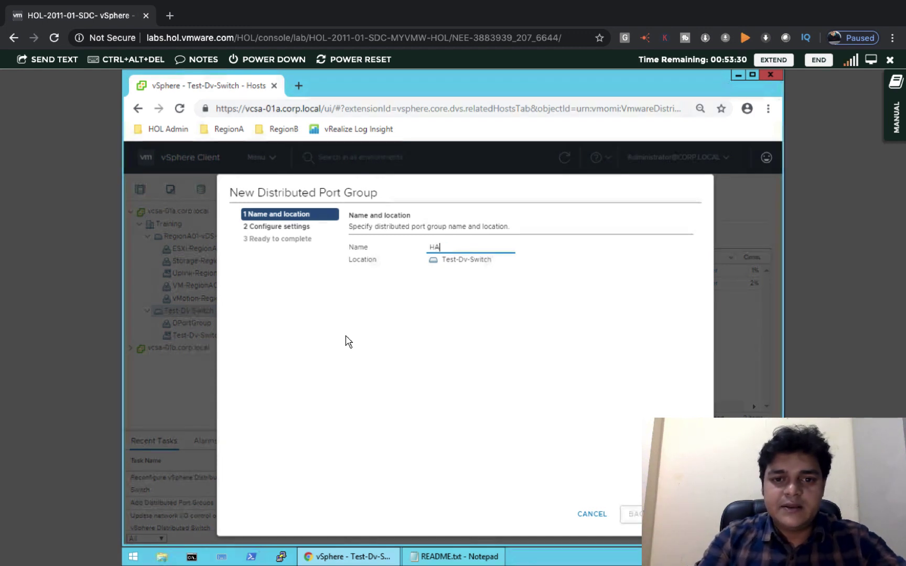
type("S")
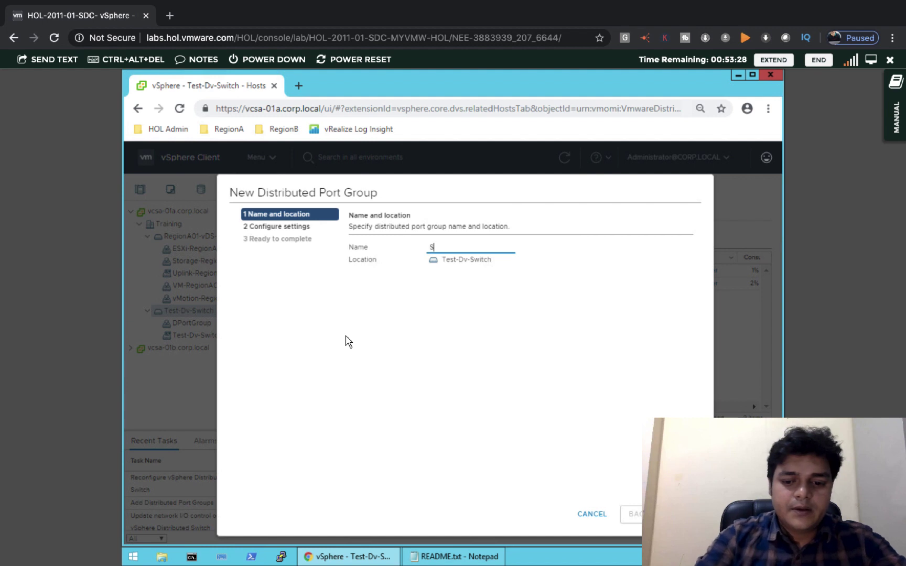
key("BackSpace")
key("BackSpace")
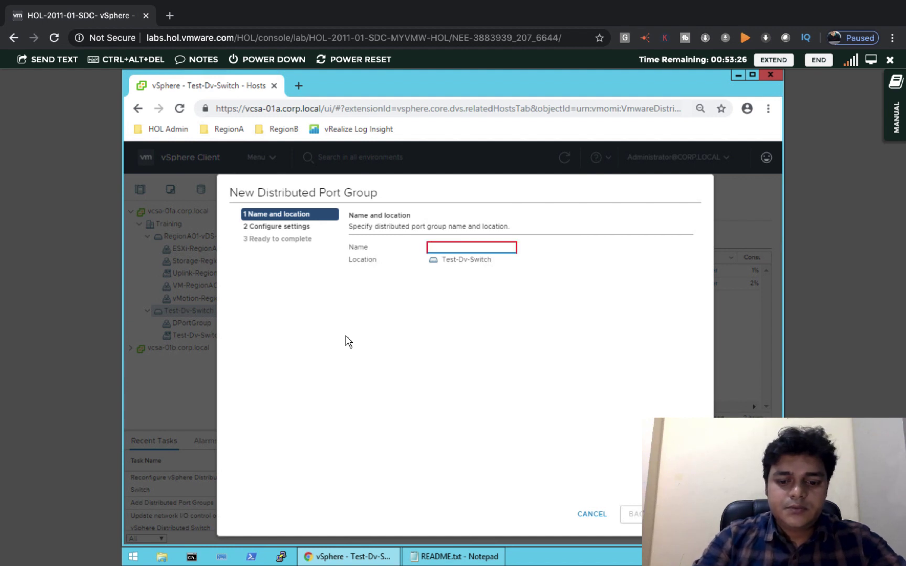
type("V")
key("BackSpace")
Step: Name the new distributed port group Vm-kernal-Storage and continue to its general settings
type("V")
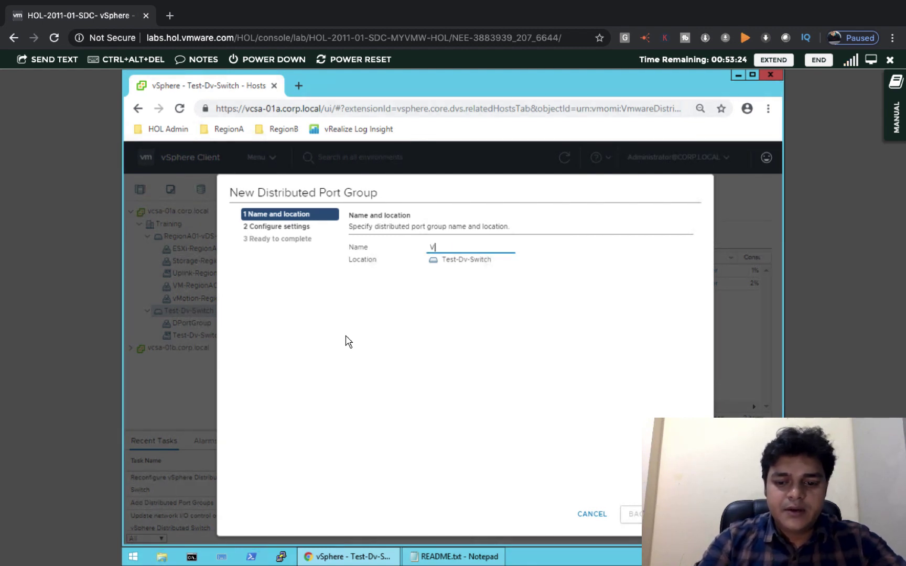
type("m-ker")
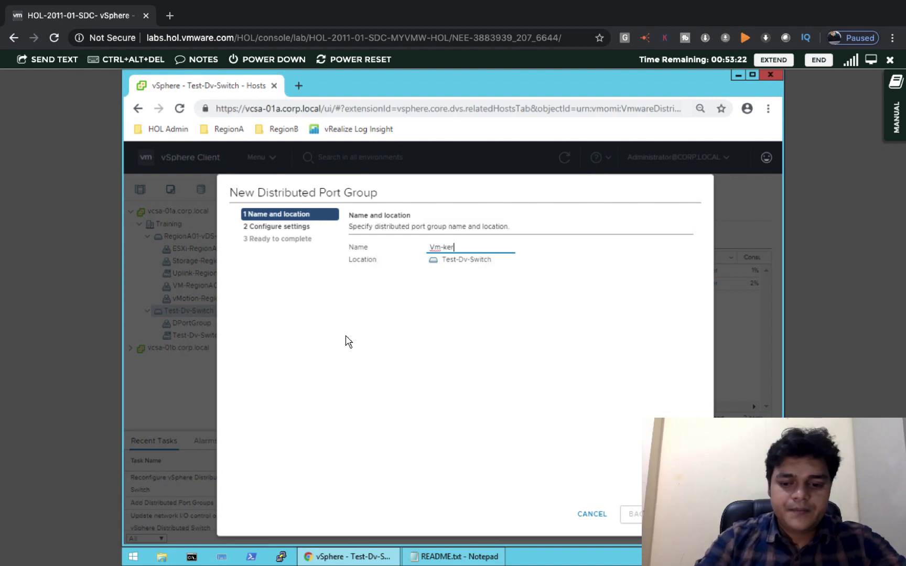
type("nal-S")
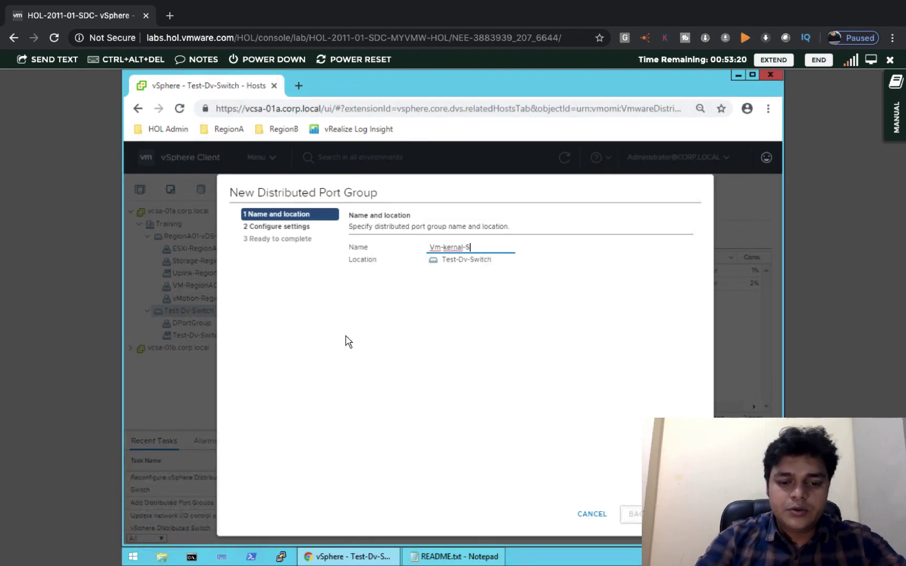
type("torage")
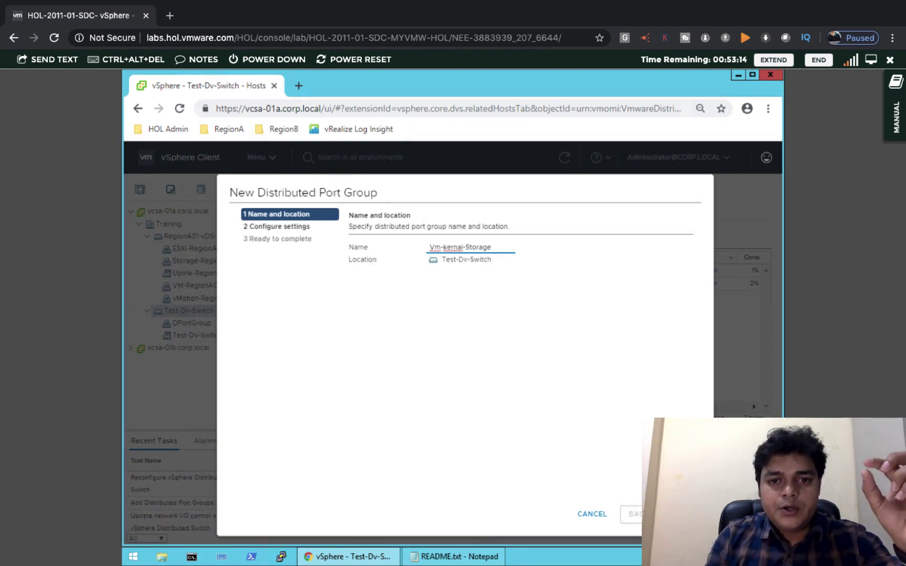
left_click(676, 514)
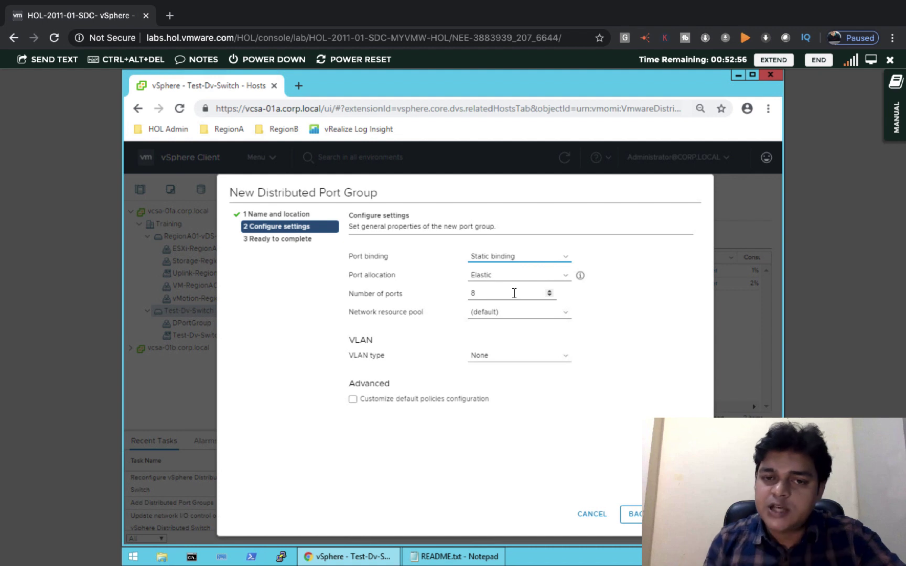
Step: Set the port group's number of ports to 6 and open the VLAN type choices
left_click(549, 293)
left_click(549, 296)
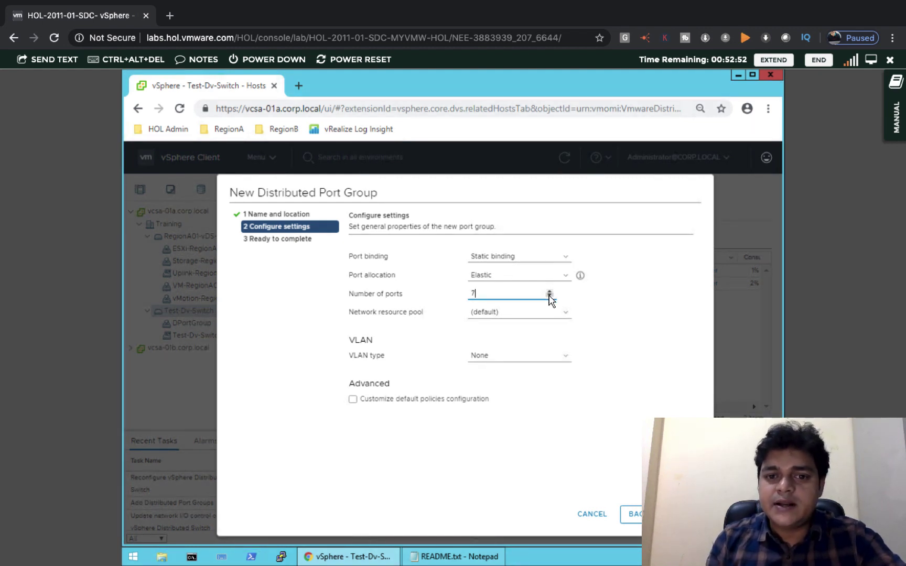
left_click(549, 295)
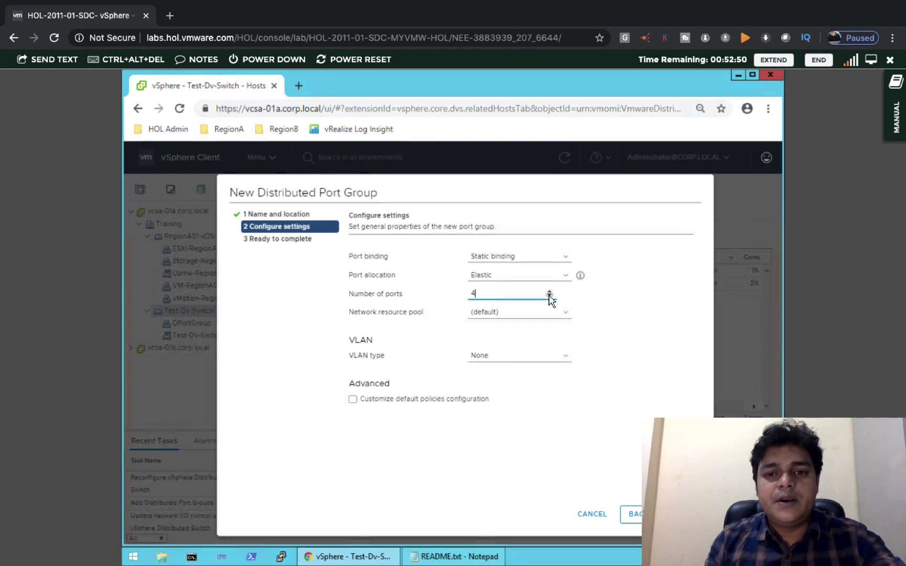
left_click(549, 291)
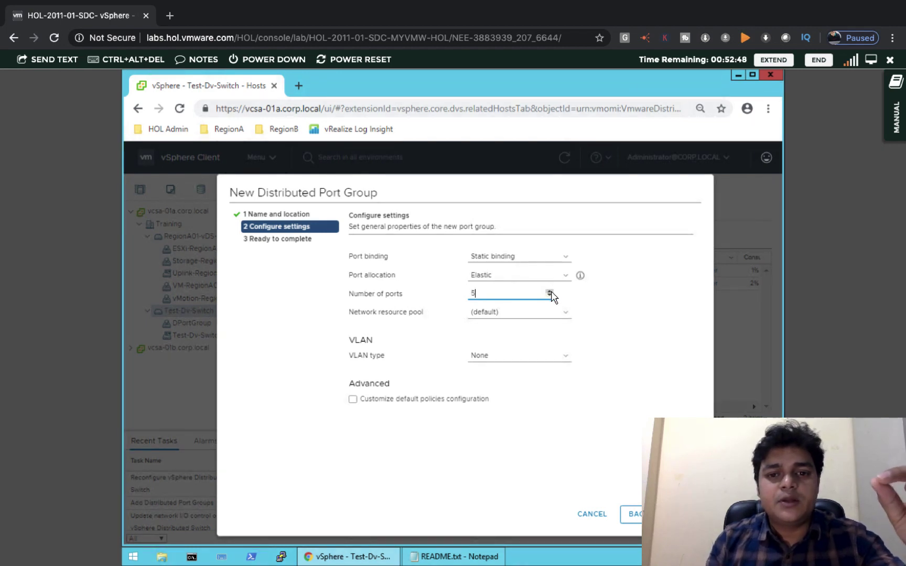
left_click(549, 291)
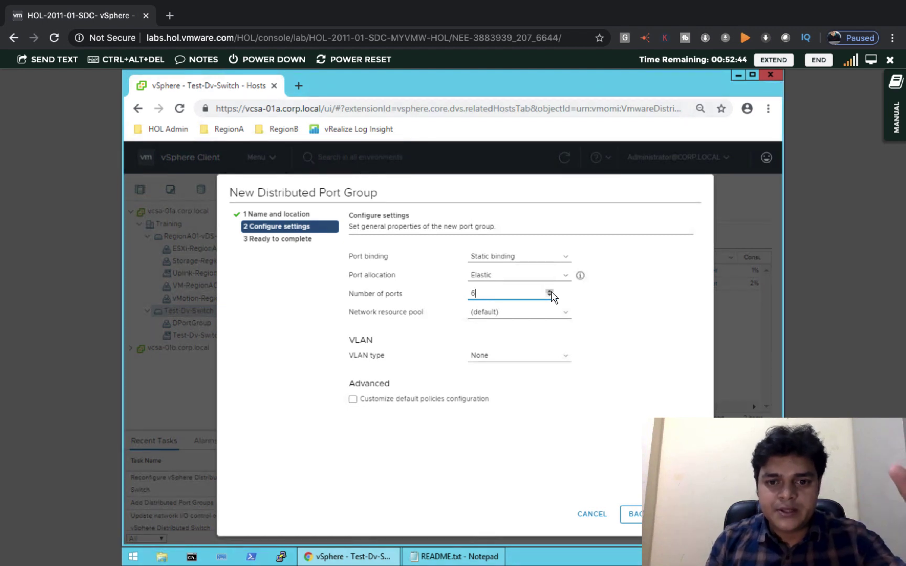
left_click(498, 359)
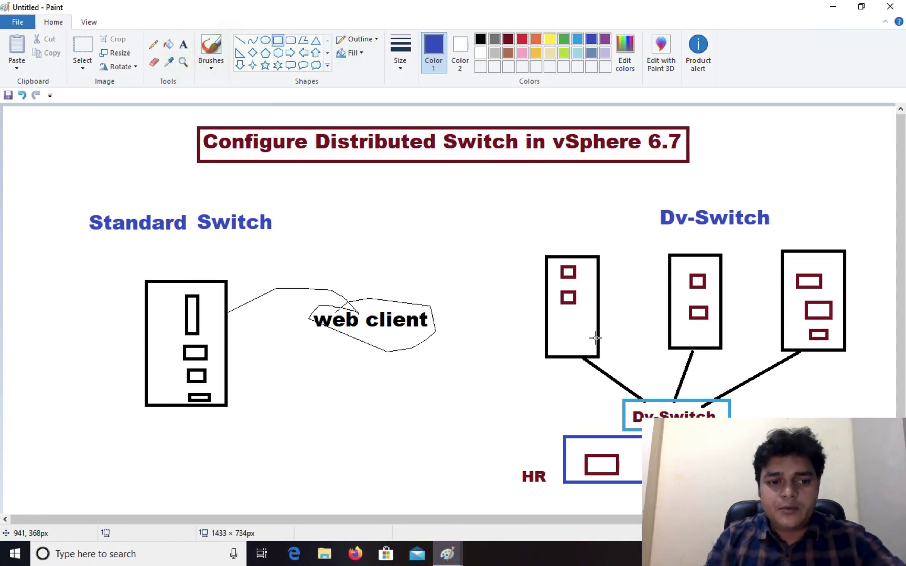
Step: Open a new blank Paint canvas and draw a red rectangle about 518 × 88 px in its upper middle part
key("super+r")
key("Return")
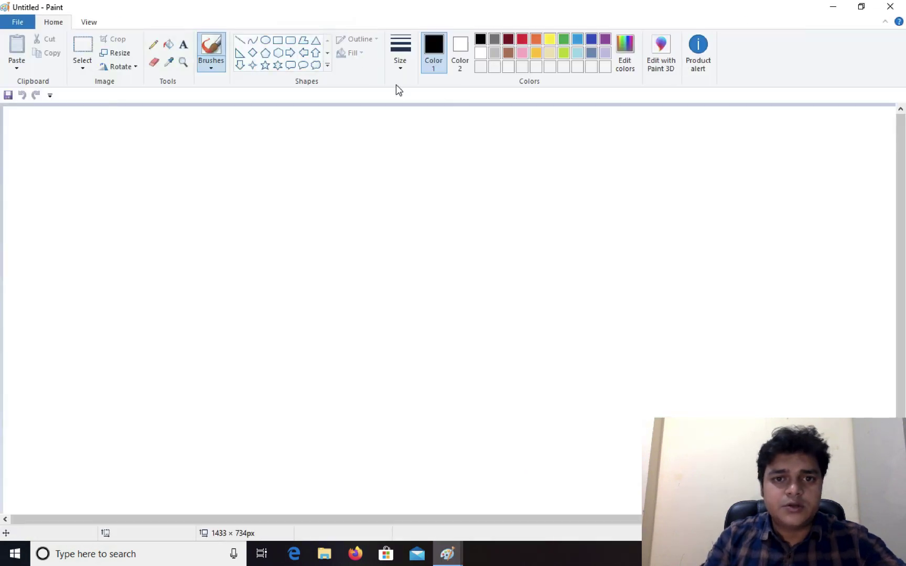
left_click(278, 40)
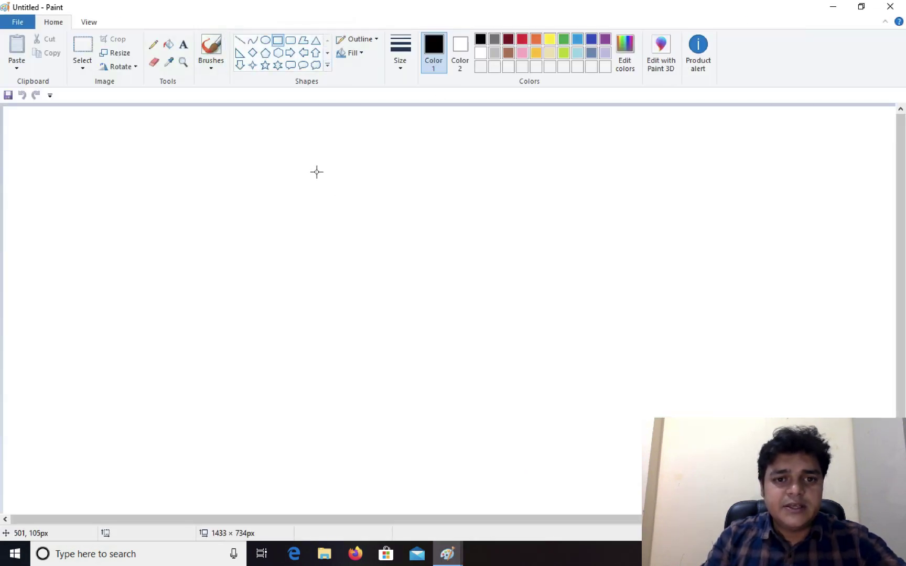
mouse_move(316, 172)
left_mouse_down()
mouse_move(616, 200)
mouse_move(644, 227)
left_mouse_up()
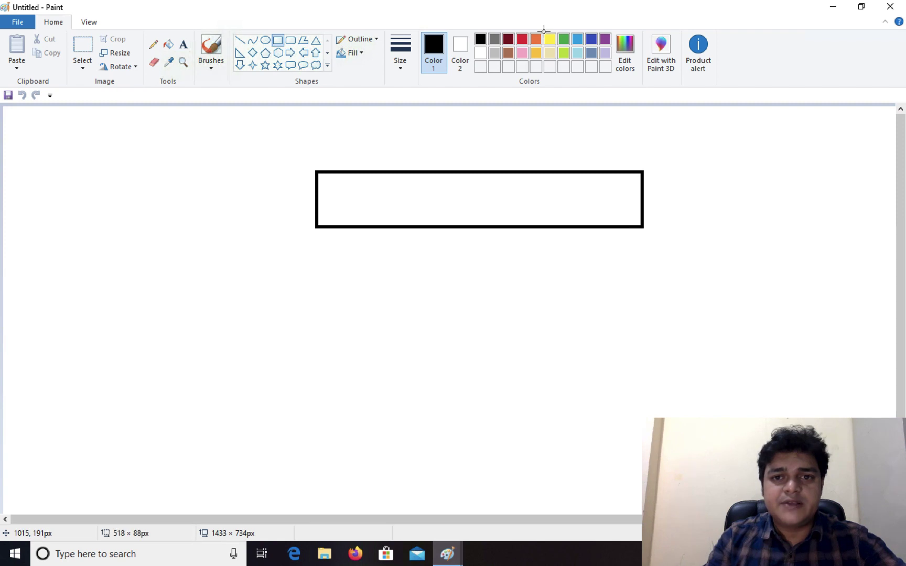
left_click(527, 40)
left_click(749, 167)
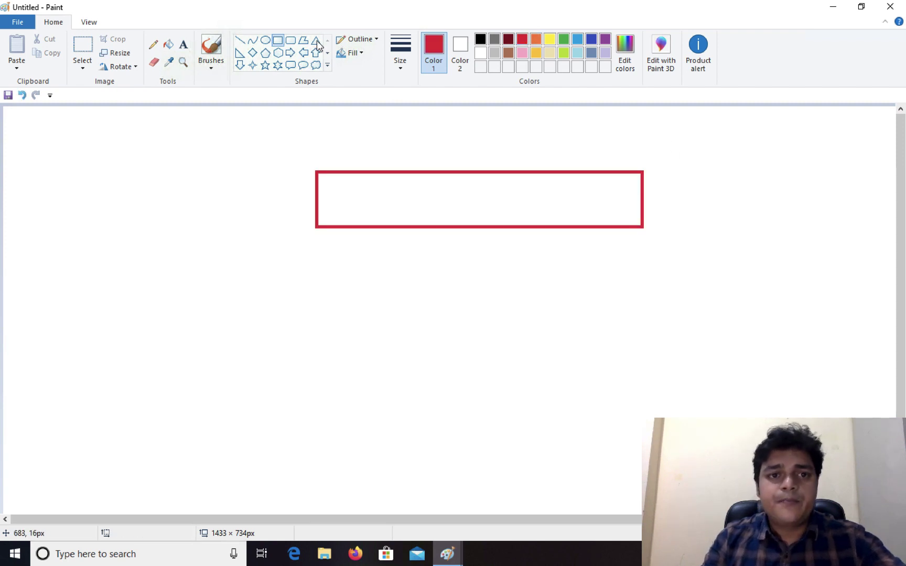
Step: Draw a red horizontal line through the middle of the rectangle, from its left edge to its right edge
left_click(239, 40)
mouse_move(315, 199)
left_mouse_down()
mouse_move(427, 200)
mouse_move(555, 184)
left_mouse_up()
left_click_drag(637, 207, 642, 197)
Step: Divide the rectangle into port cells with six slightly slanted dark red lines from its upper to its lower edge
left_click_drag(361, 173, 366, 232)
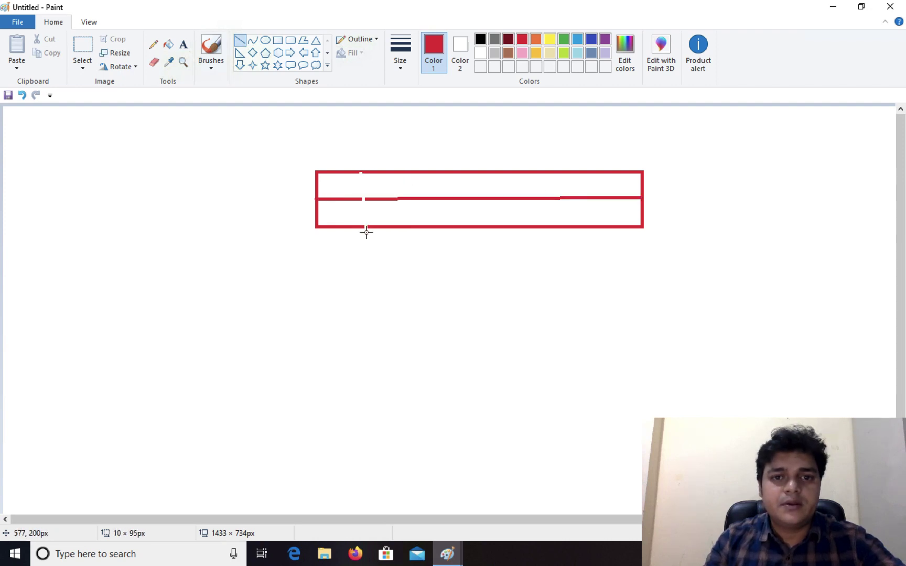
left_click(512, 40)
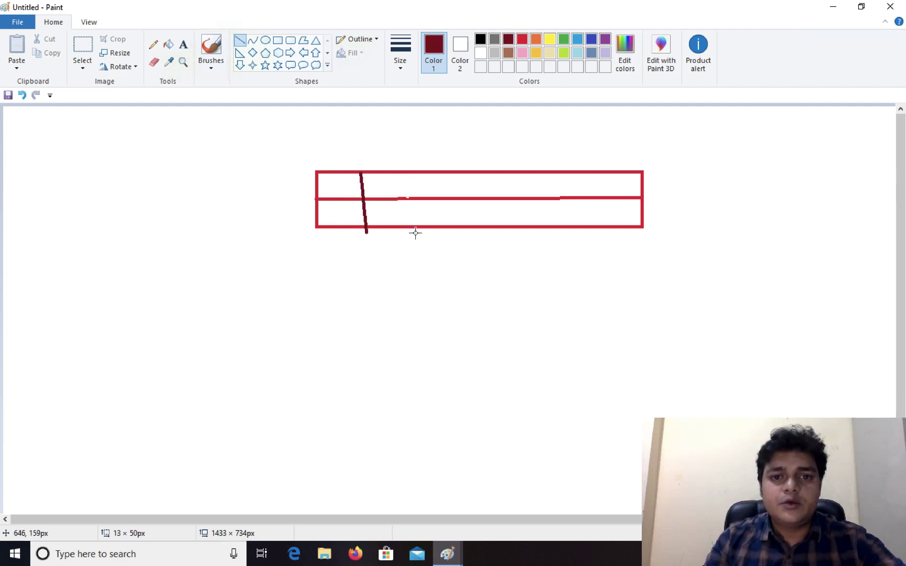
left_click_drag(416, 211, 415, 233)
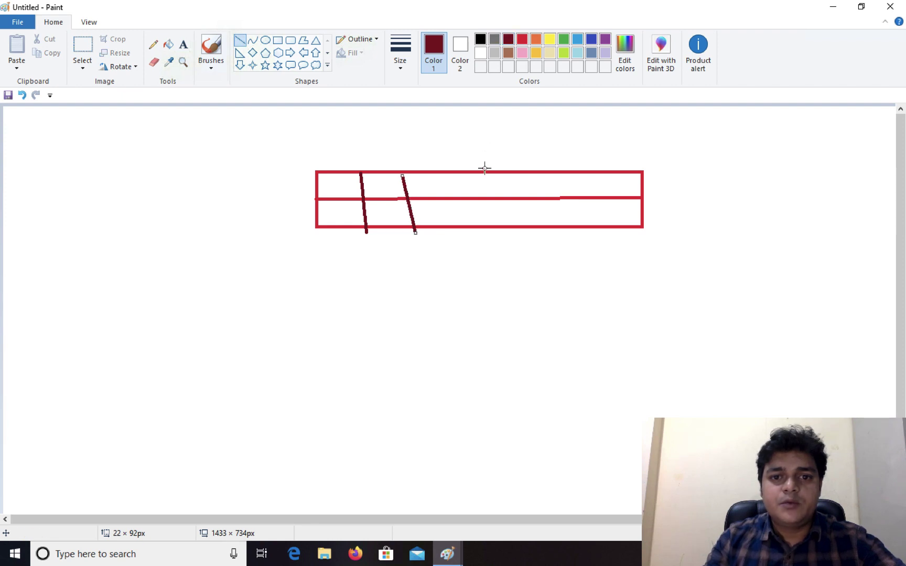
left_click_drag(463, 172, 482, 227)
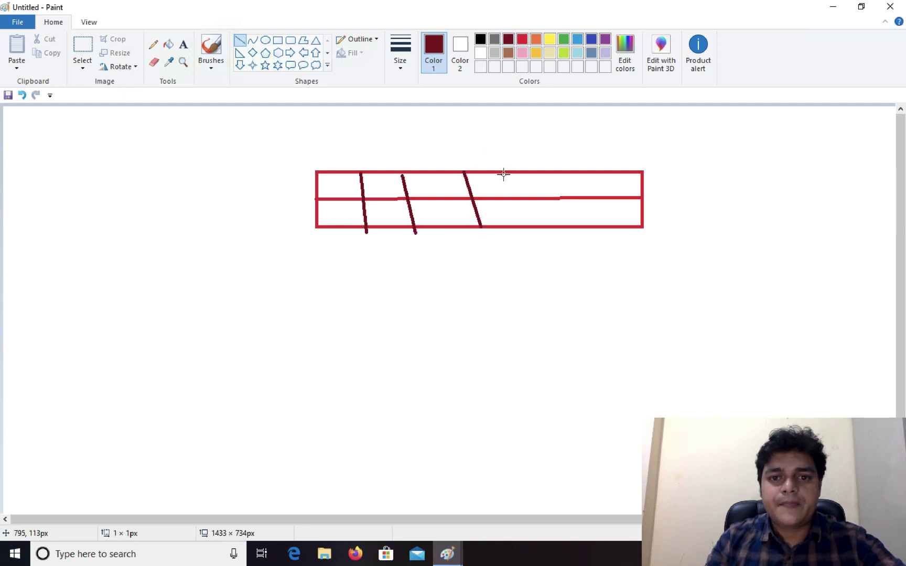
left_click_drag(503, 177, 523, 232)
left_click_drag(542, 172, 557, 228)
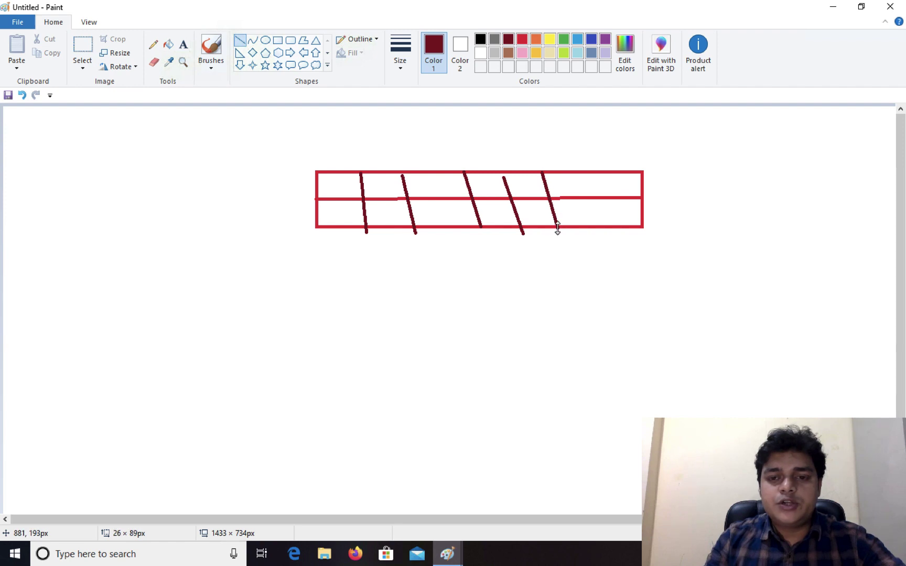
left_click_drag(594, 168, 608, 229)
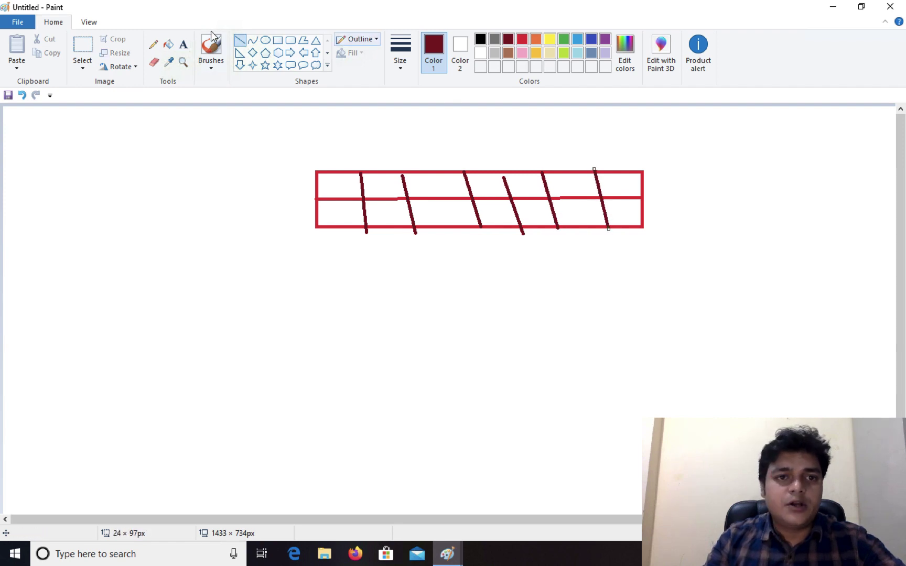
Step: Add the dark red label "switch-24 ports" above the divided rectangle
left_click(181, 41)
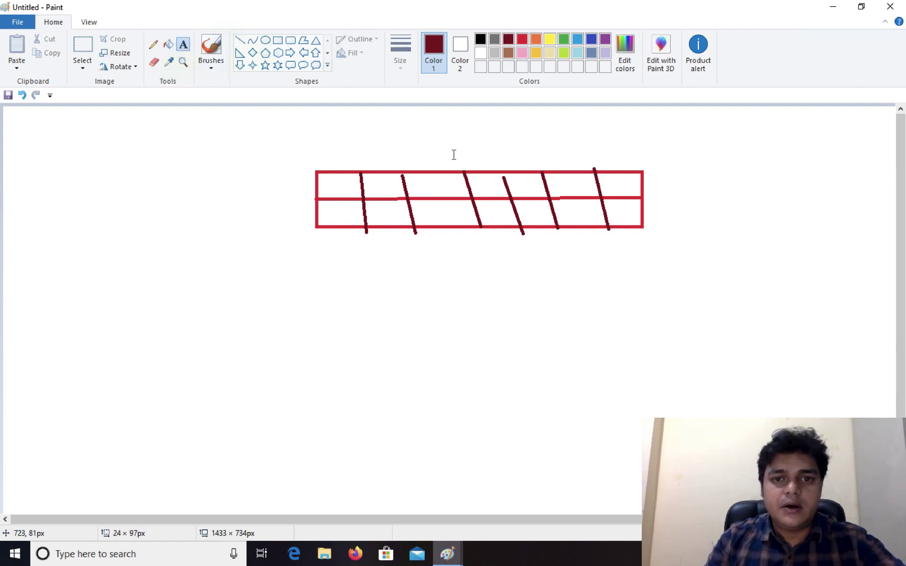
left_click(437, 124)
type("sw")
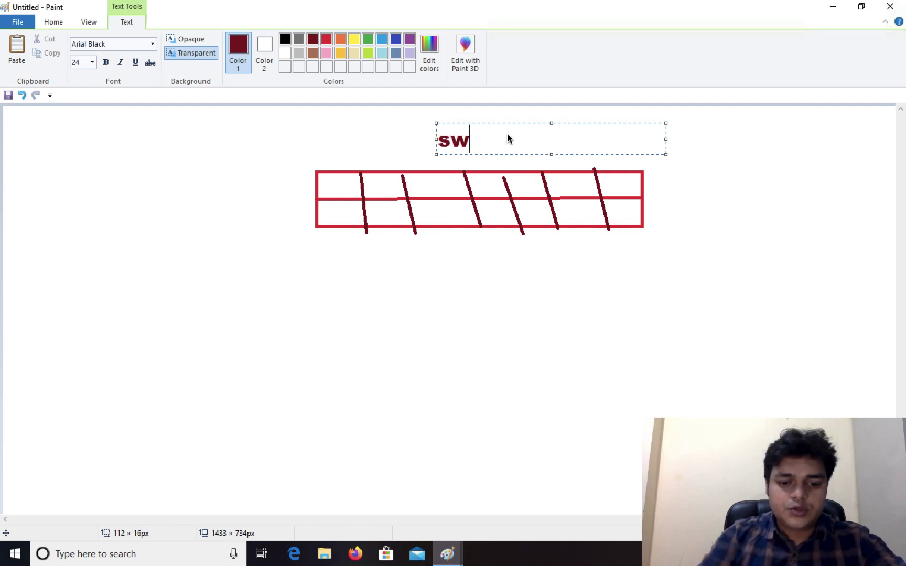
type("itch-24")
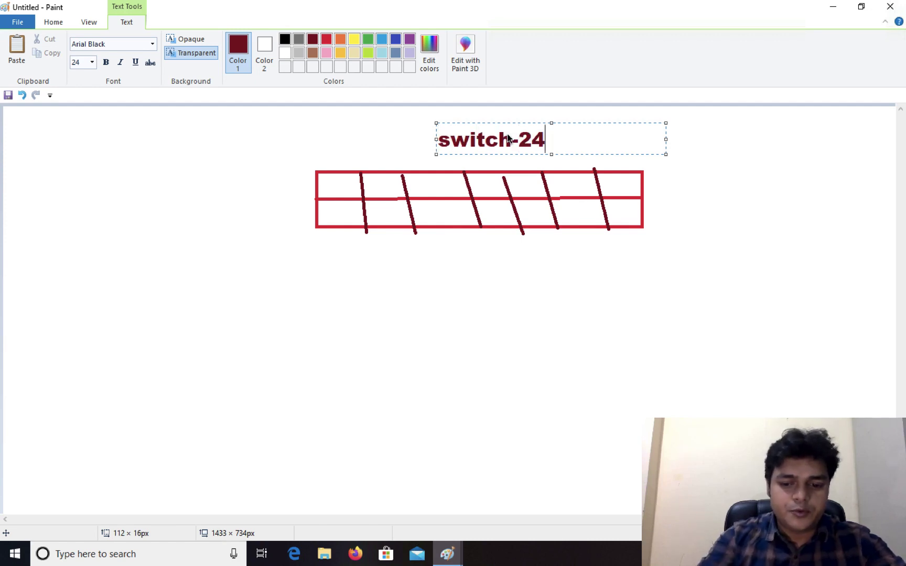
type(" ports")
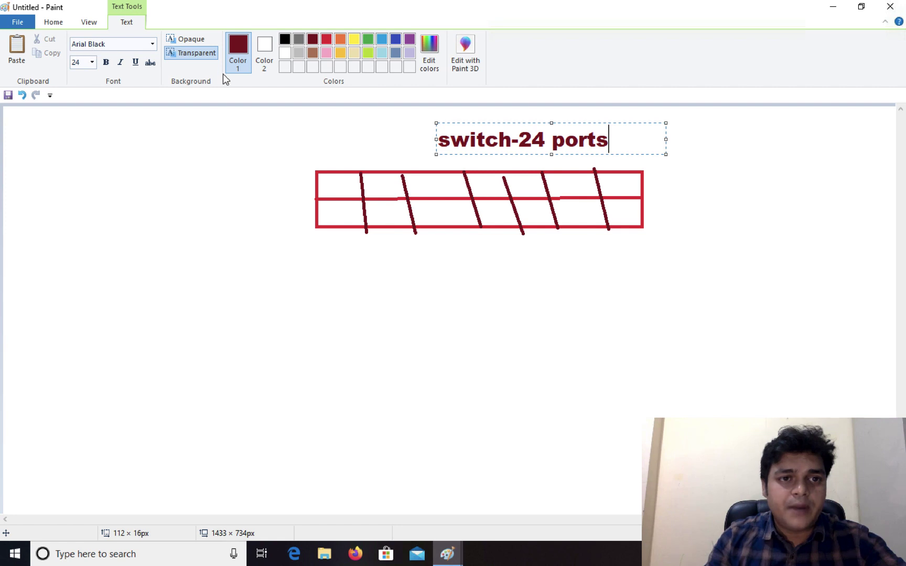
Step: Collapse the ribbon and start a dark red text block in the canvas's lower left part with the line "HR-10vm"
double_click(53, 22)
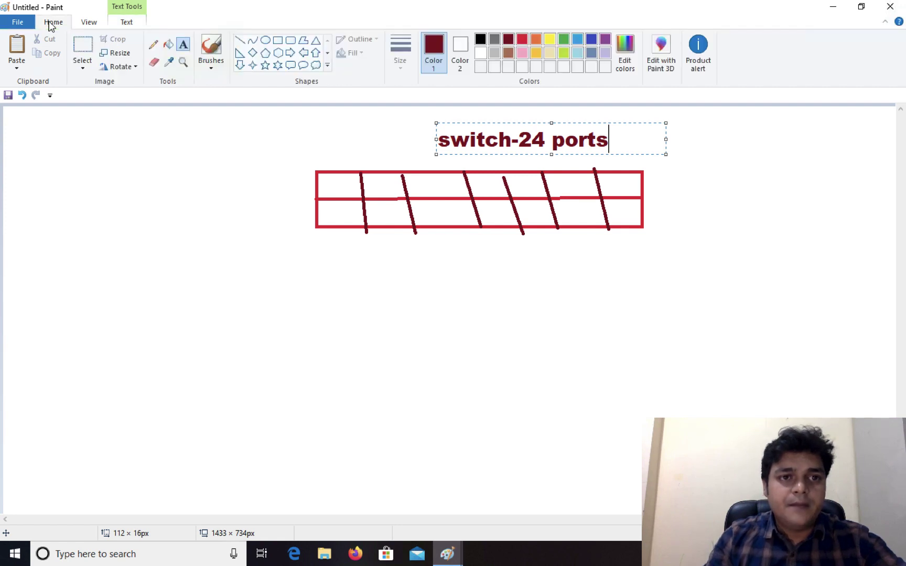
left_click_drag(105, 279, 335, 331)
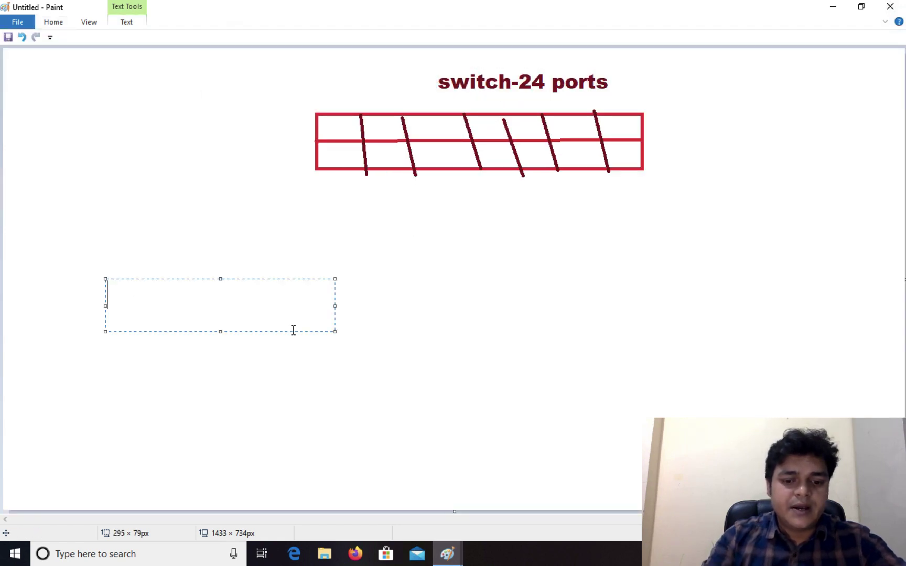
type("HTRT")
key("BackSpace")
key("BackSpace")
key("BackSpace")
key("BackSpace")
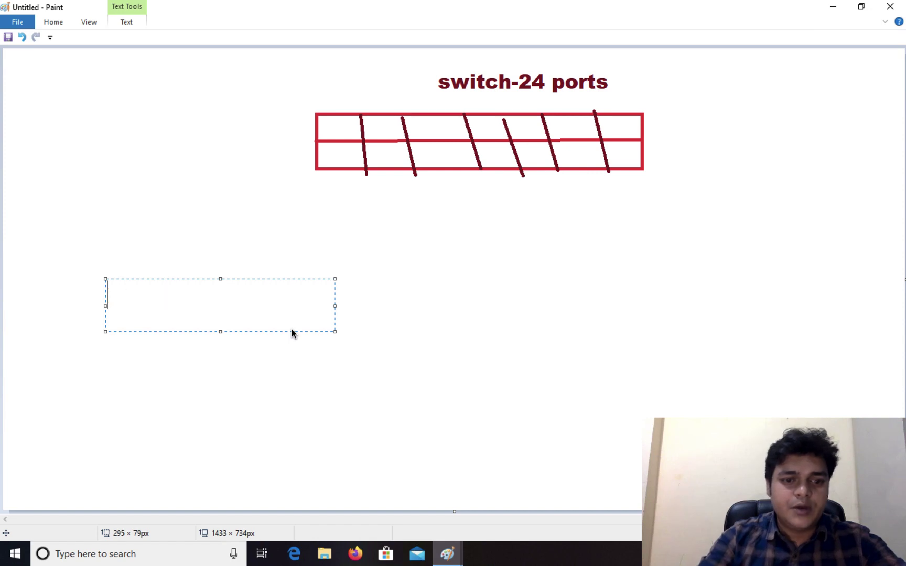
type("HR-")
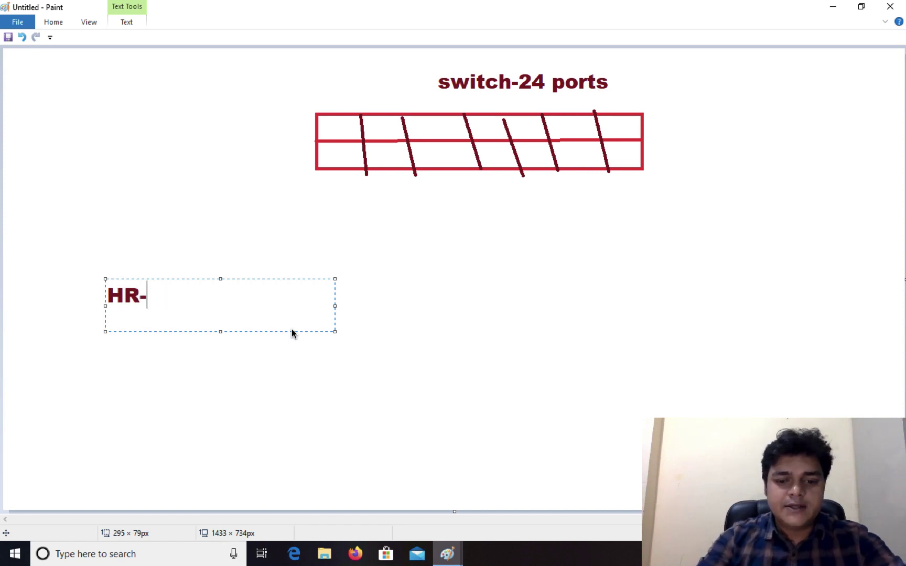
type("10vm")
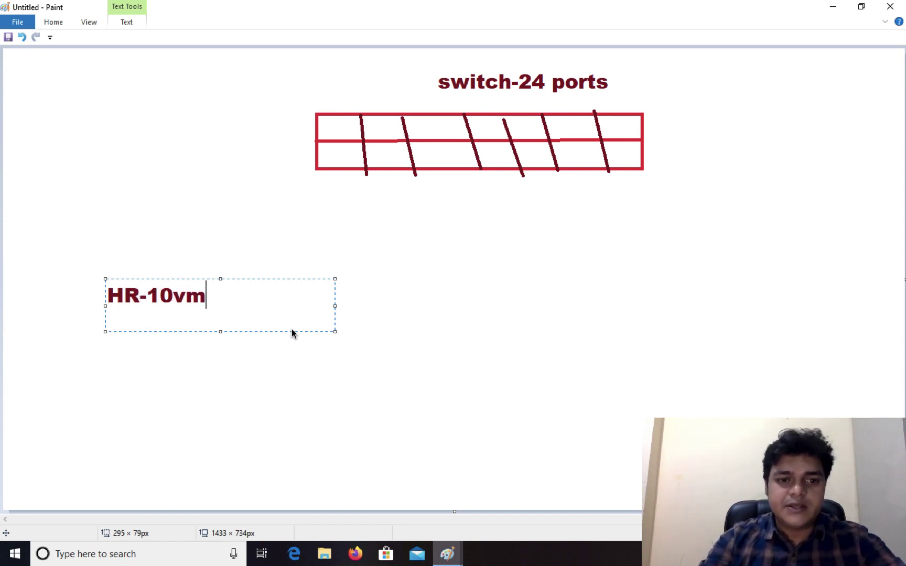
Step: Add the line "Sales-6" three lines below "HR-10vm" in the same text block
key("Return")
key("Return")
key("Return")
type("Sales-")
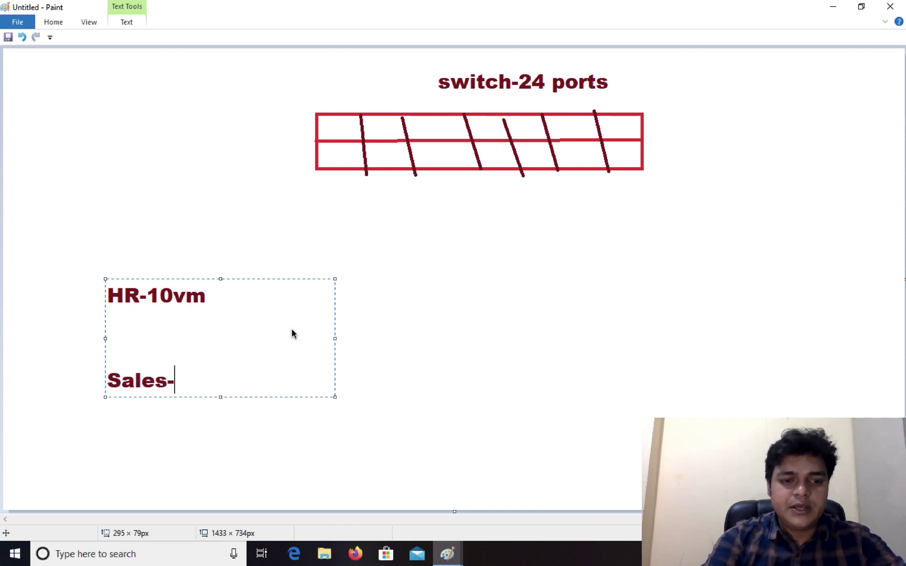
type("6")
Step: Add the line "Account-8vms" three lines below the Sales line in the same text block
key("Return")
key("Return")
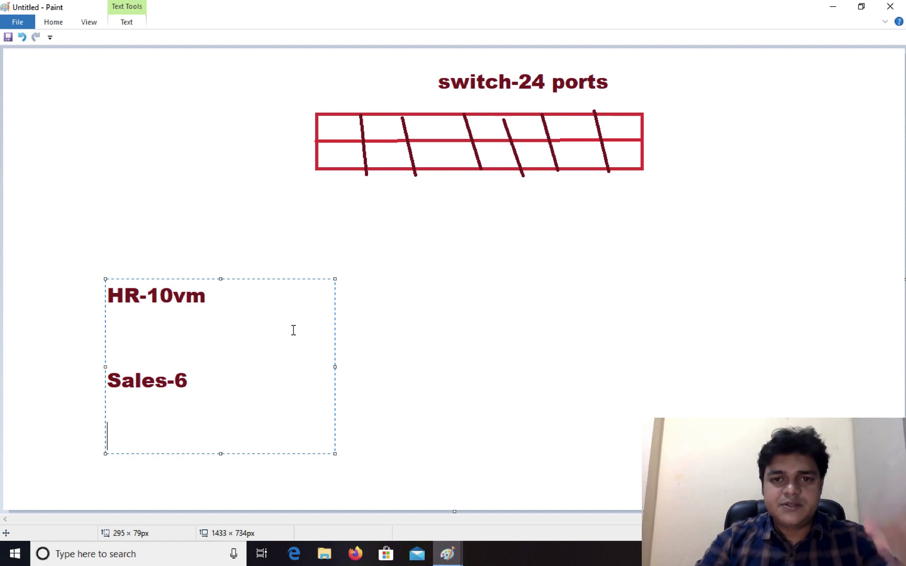
key("Return")
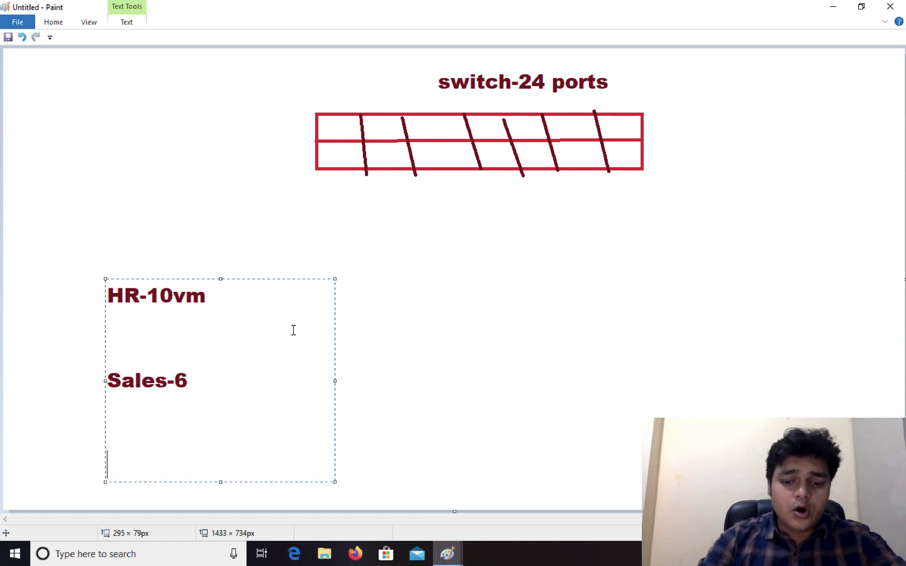
type("A c")
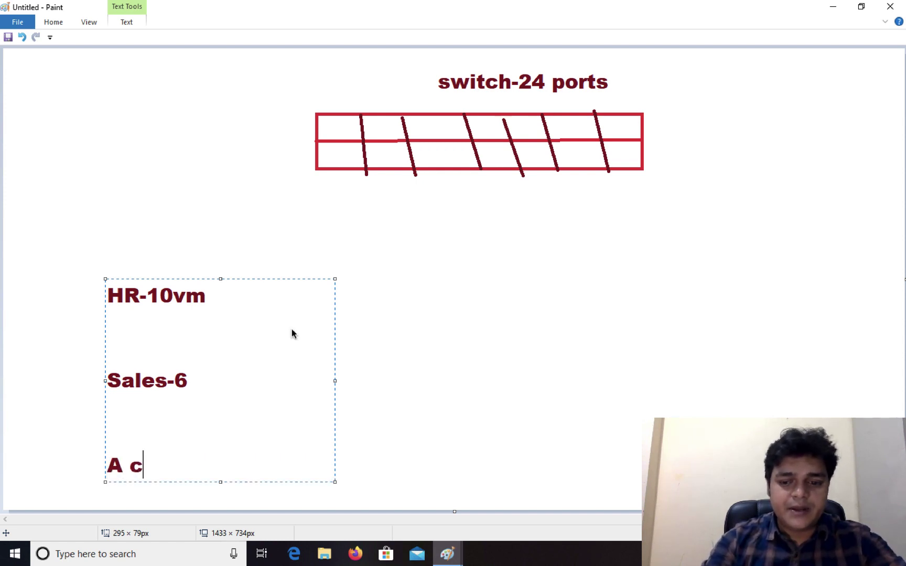
key("BackSpace")
key("BackSpace")
key("BackSpace")
type("Ac")
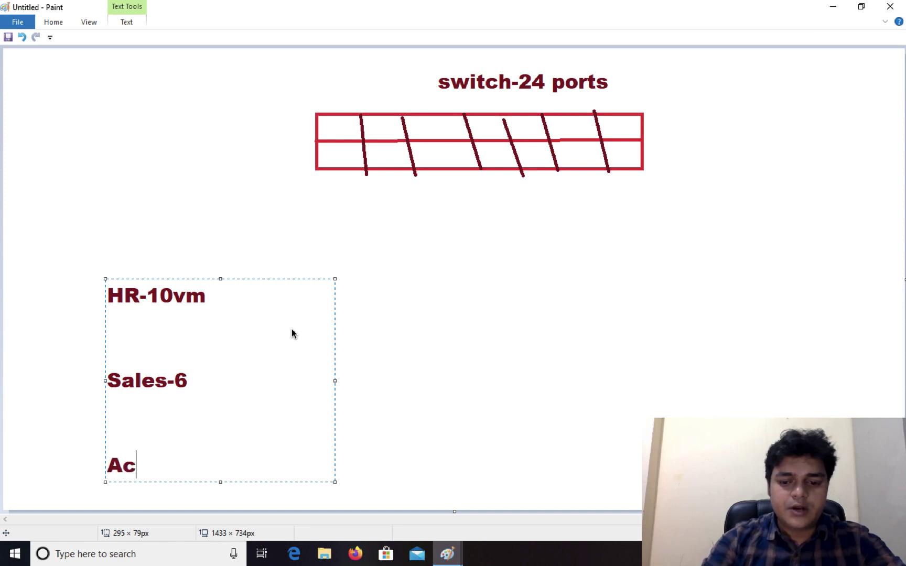
type("count")
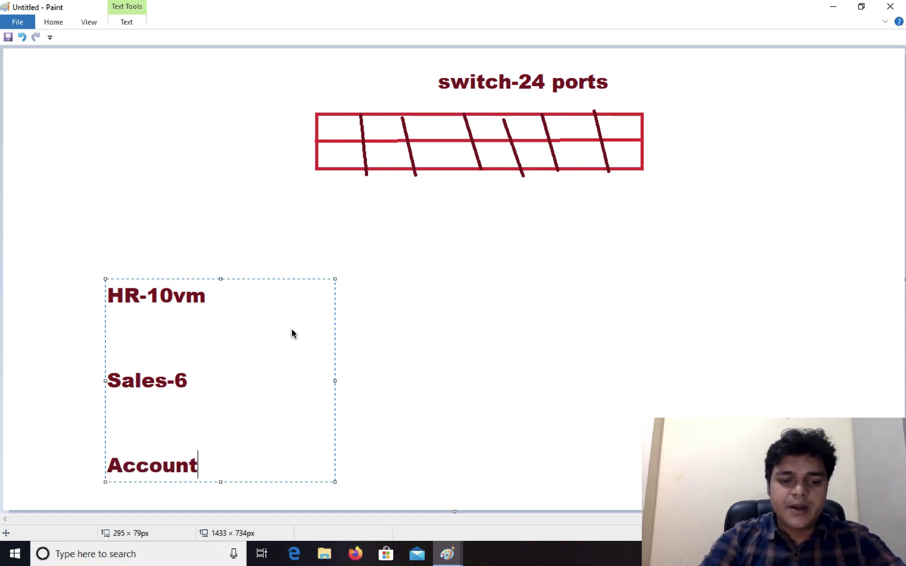
type("-10")
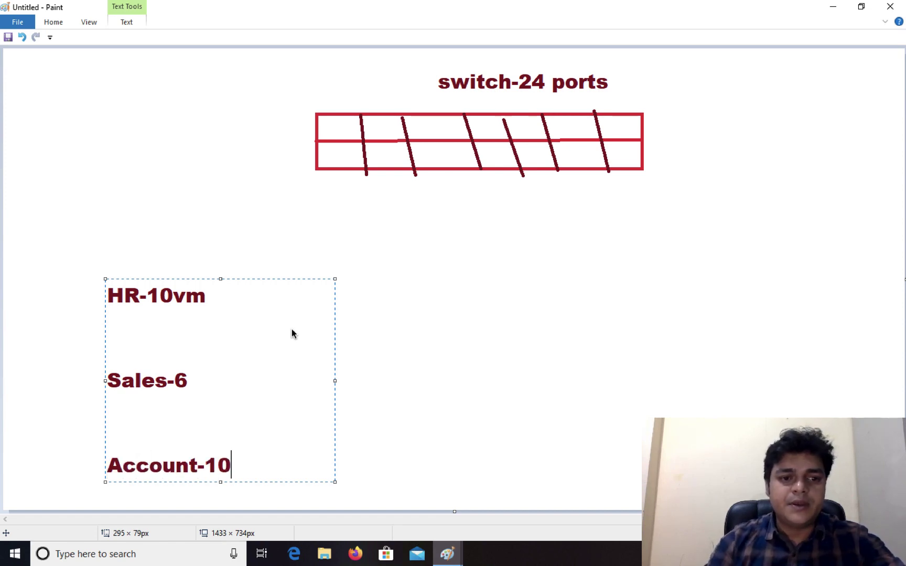
key("BackSpace")
key("BackSpace")
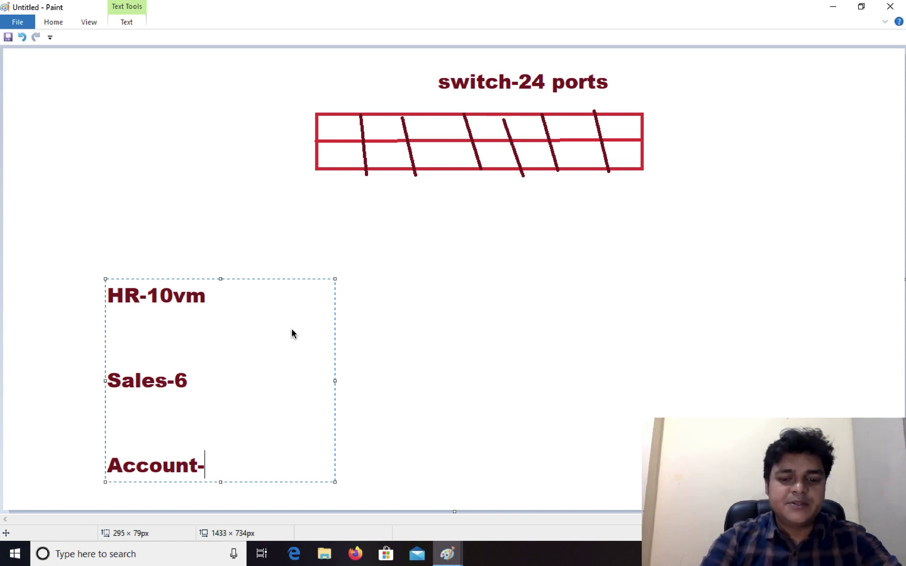
type("8vms")
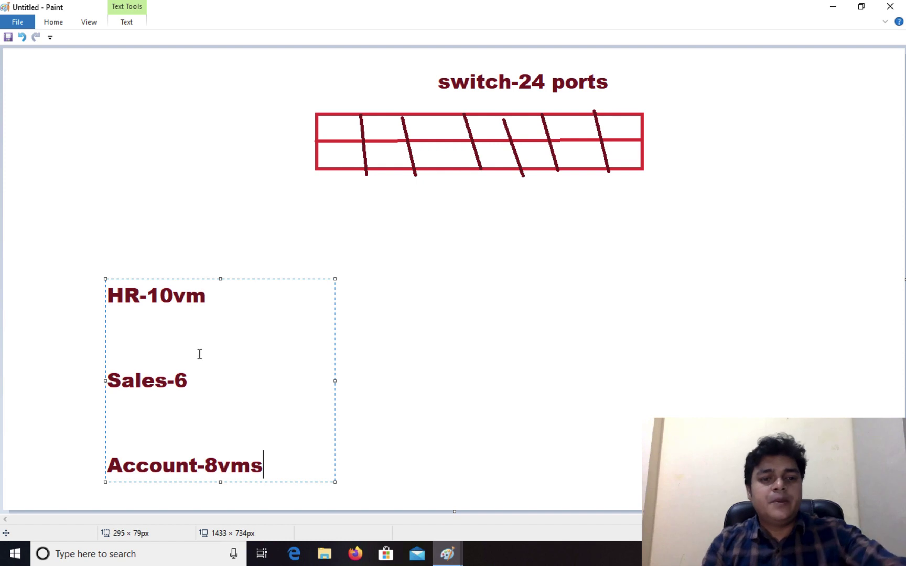
Step: Append "vms" to the Sales line so it reads "Sales-6vms", and finish the text block
left_click(200, 378)
type("vms")
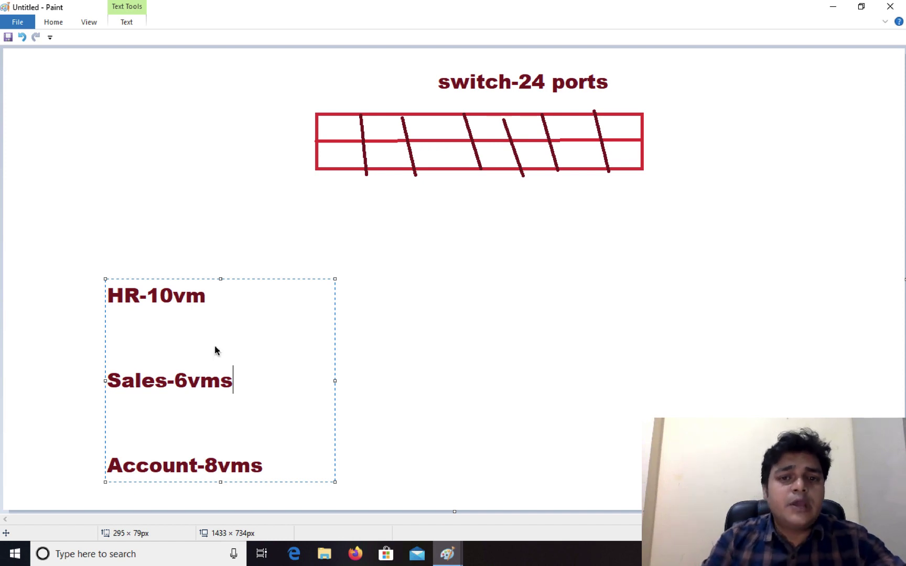
left_click(484, 312)
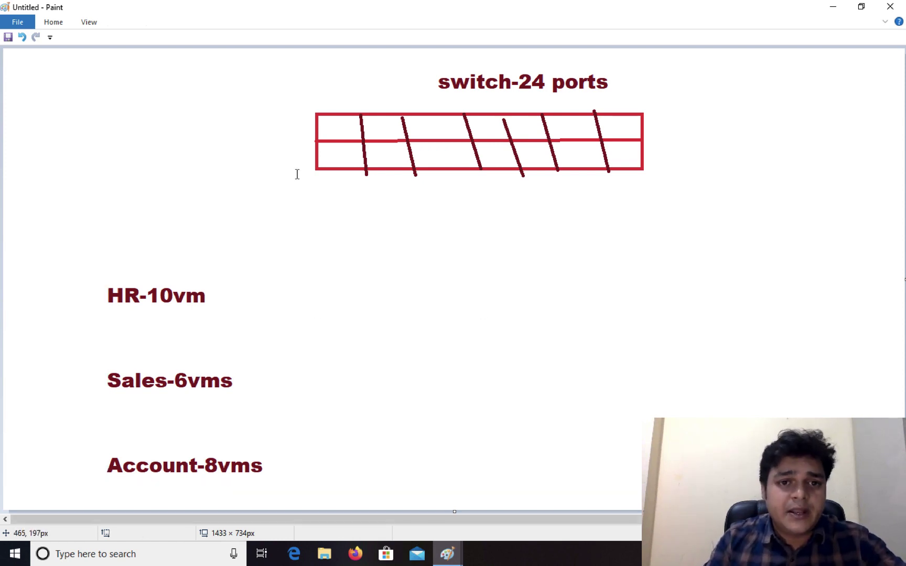
Step: Add the dark red label "v-lan-1" just above "HR-10vm"
right_click(63, 25)
left_click(347, 187)
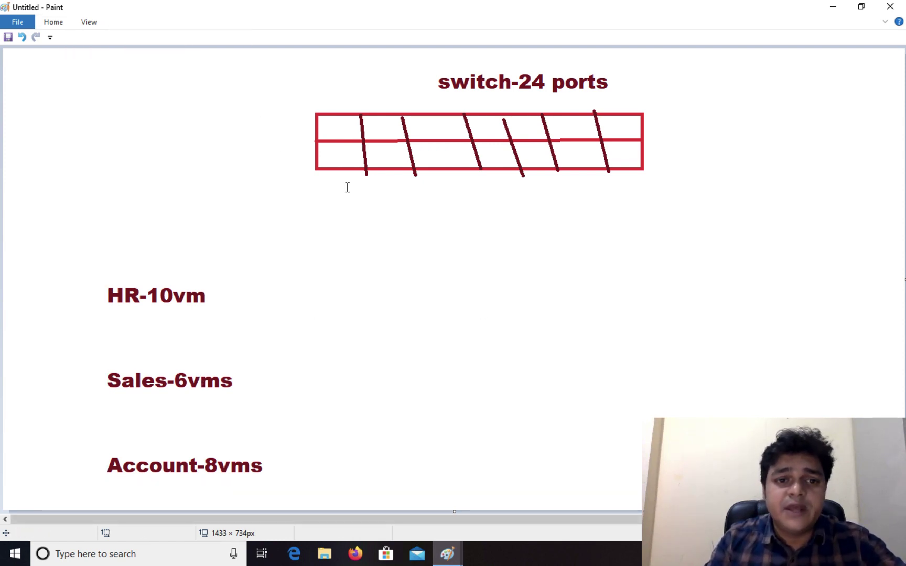
left_click(182, 254)
type("v-lan-1")
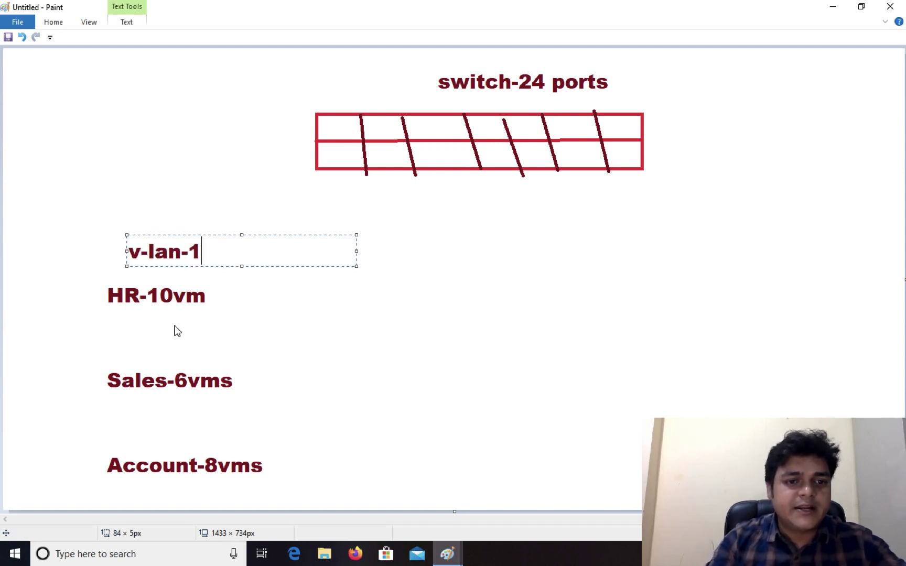
Step: Add the dark red label "vlan-2" just above "Sales-6vms"
left_click(126, 350)
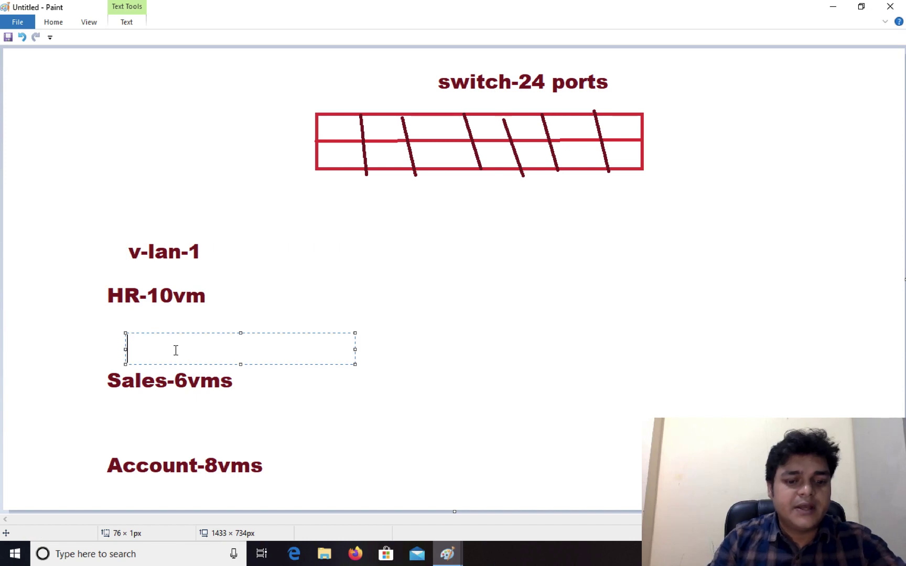
type("v")
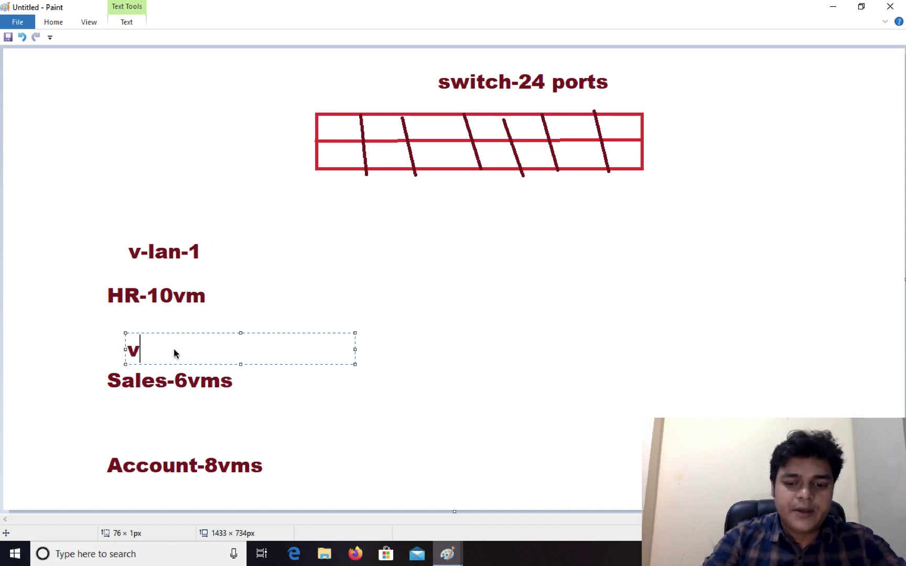
type("lan")
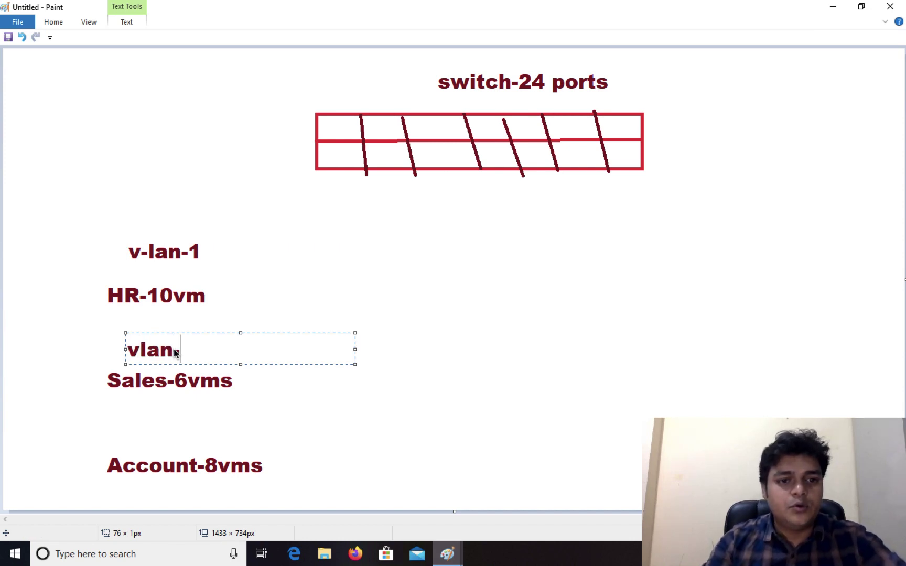
type("-2")
key("shift+Left")
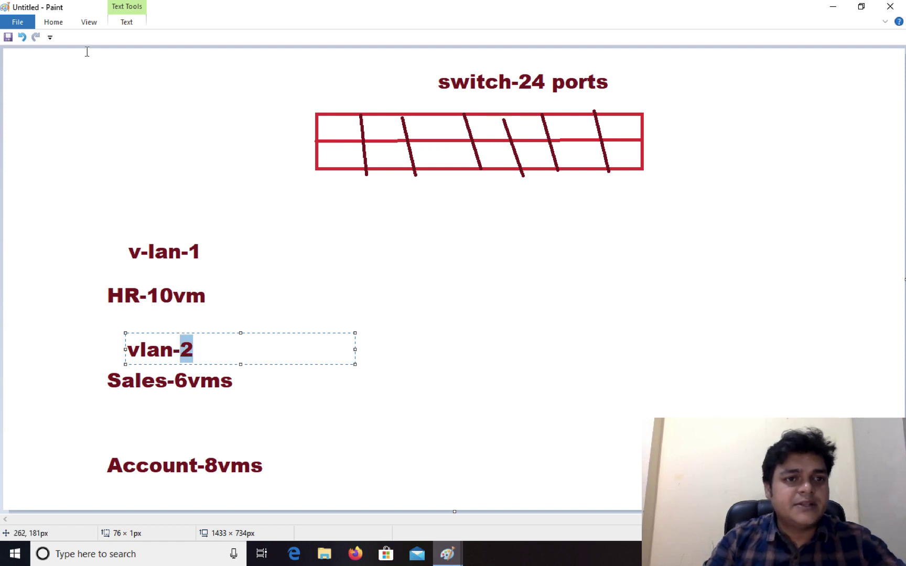
left_click(54, 22)
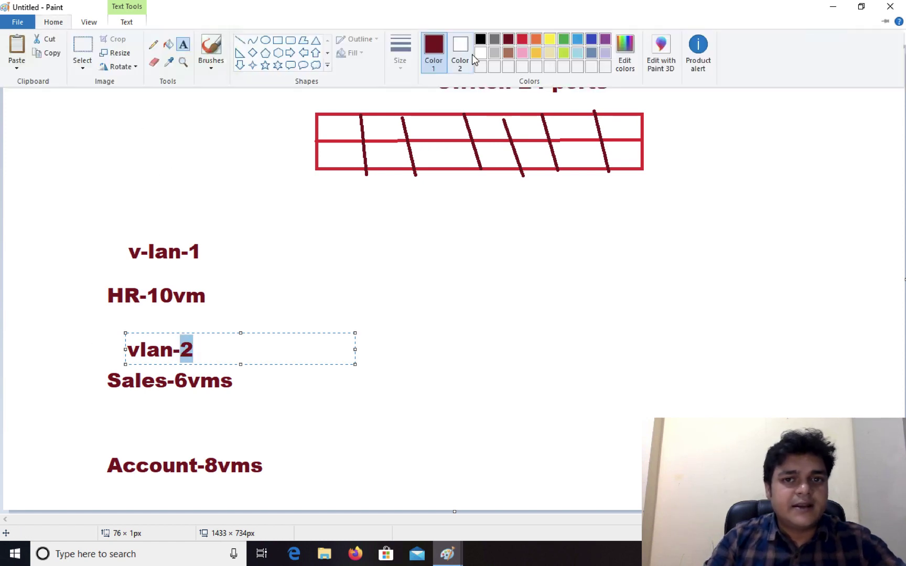
left_click(509, 41)
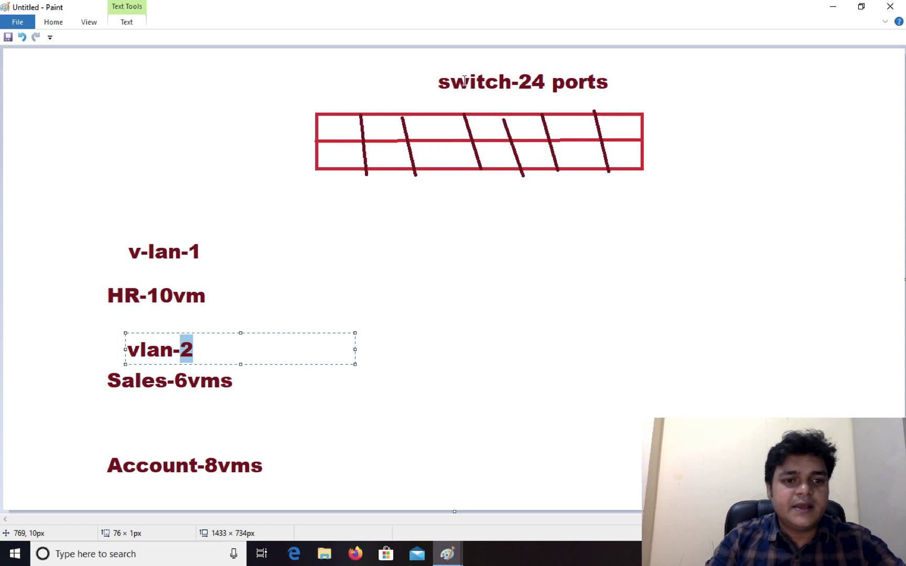
left_click(203, 426)
Step: Add the dark red label "v-lan-3" just above "Account-8vms"
left_click(136, 429)
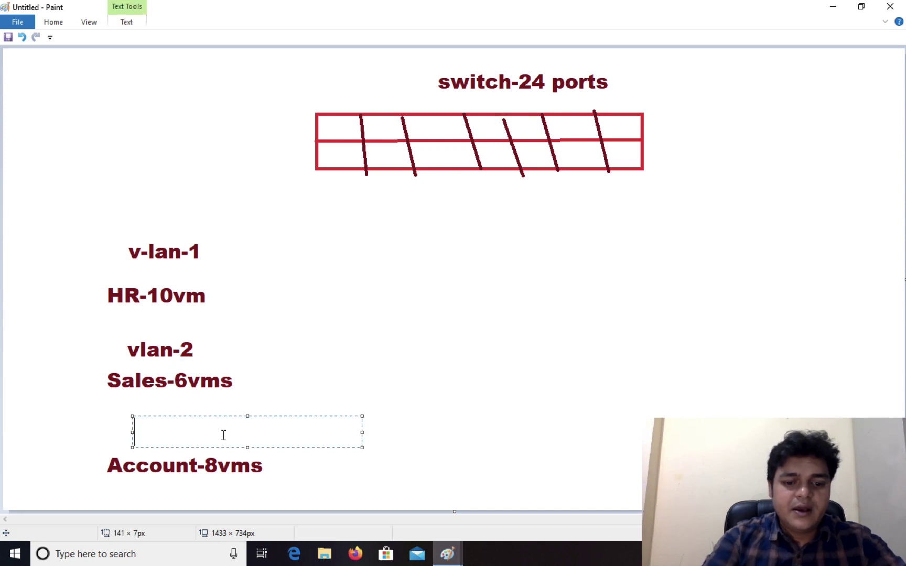
type("v-lan")
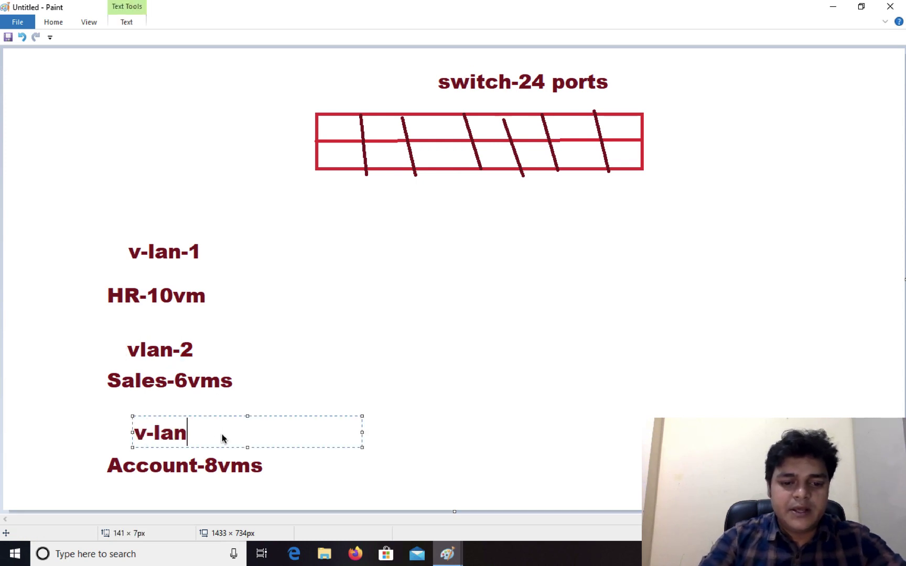
type("-3")
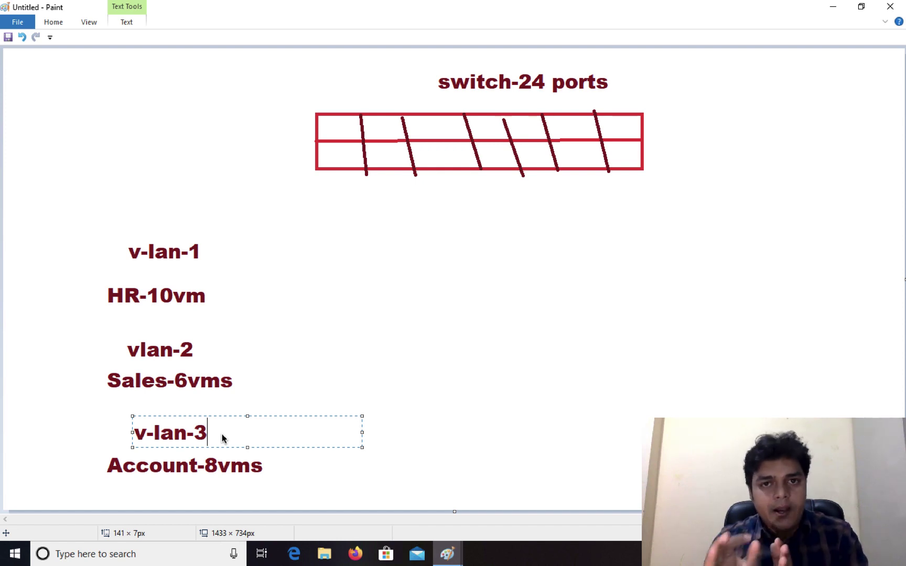
left_click(166, 299)
Step: Add the dark red label "Vlan-Trunking" centred below the divided switch rectangle
left_click(417, 200)
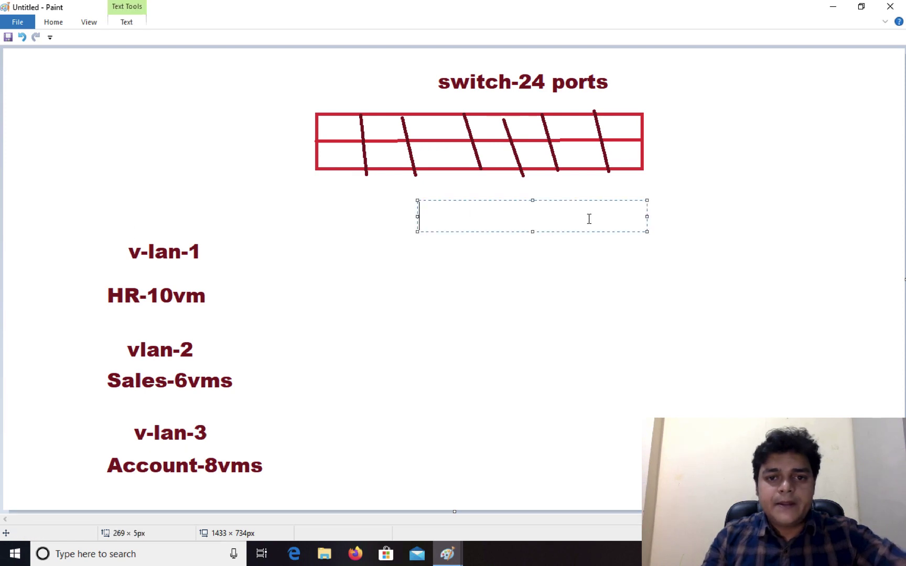
type("Trun")
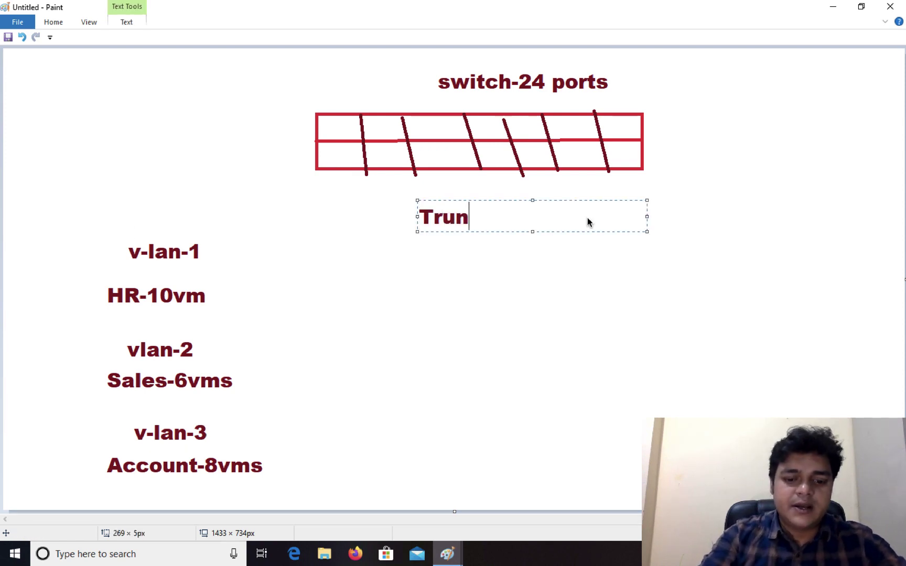
type("king")
key("Left")
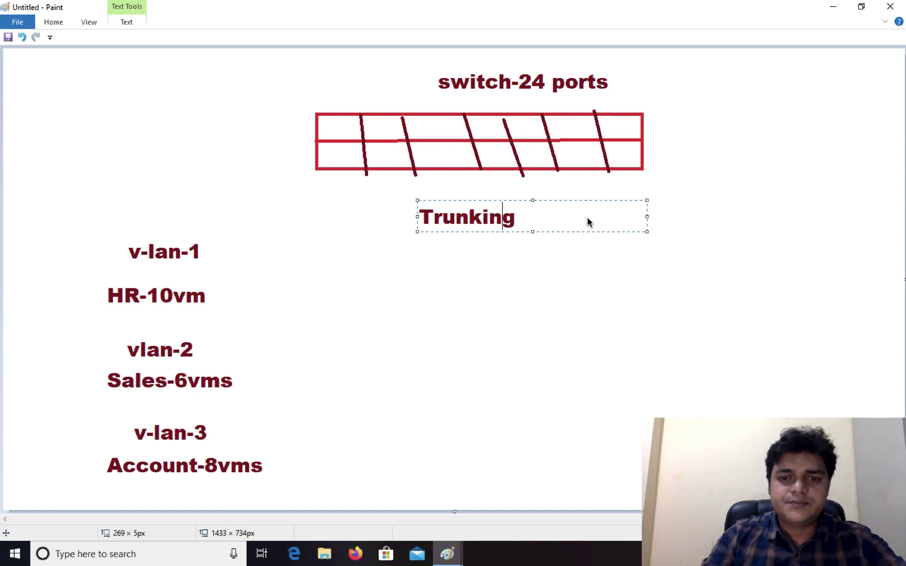
type("V")
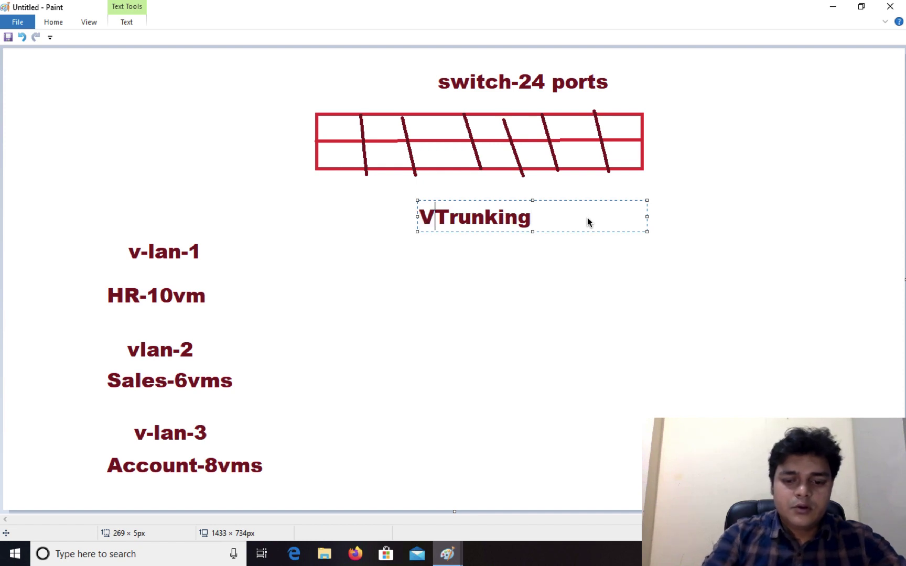
type("lan")
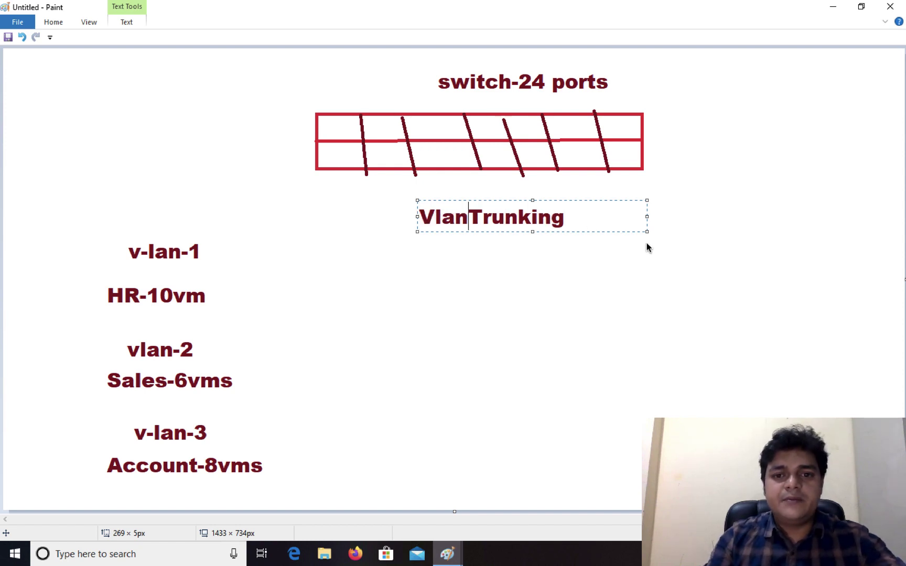
type("-")
left_click(318, 57)
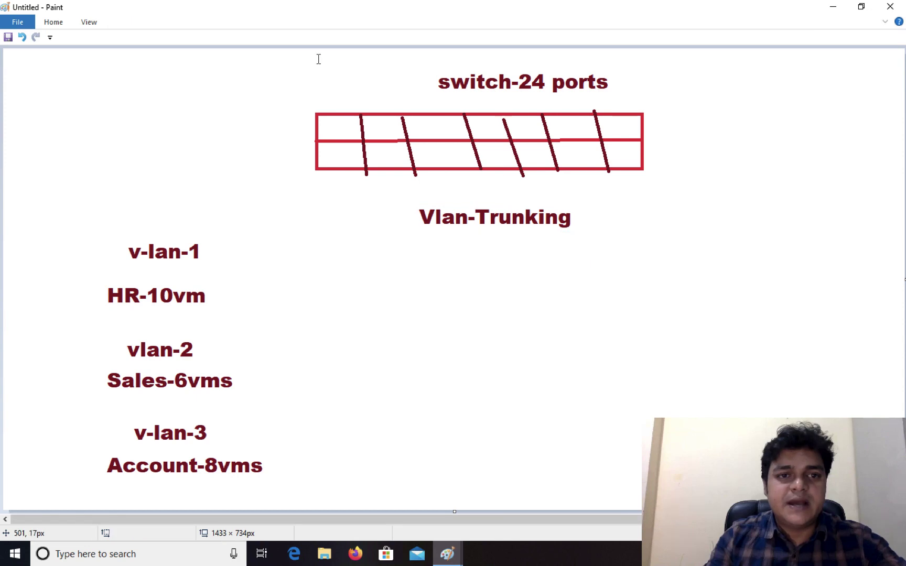
Step: Draw a dark red rectangle about 213 × 155 px below the "Vlan-Trunking" label, beside the department labels
left_click(58, 24)
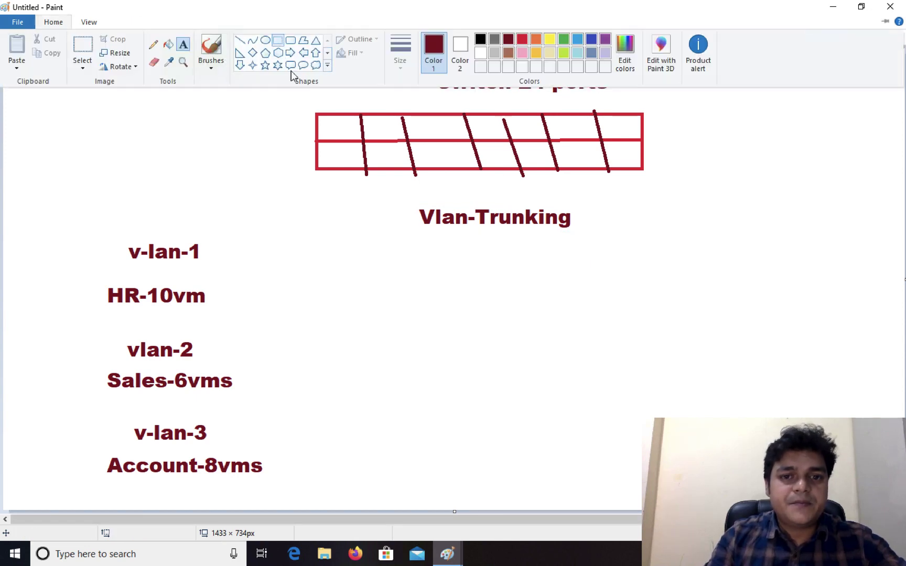
left_click_drag(351, 300, 486, 397)
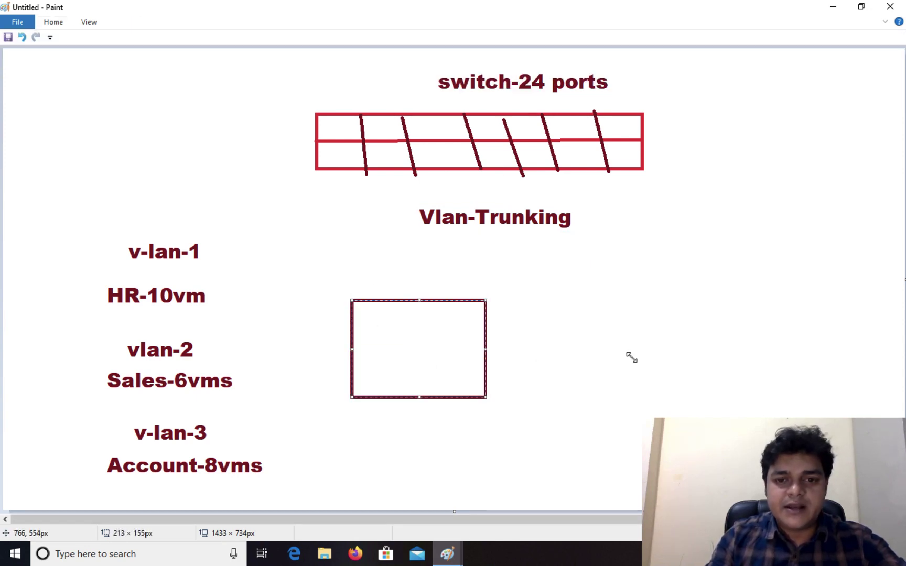
Step: Draw a second dark red rectangle about 253 × 156 px, roughly level with the first and well apart from it
left_click(54, 22)
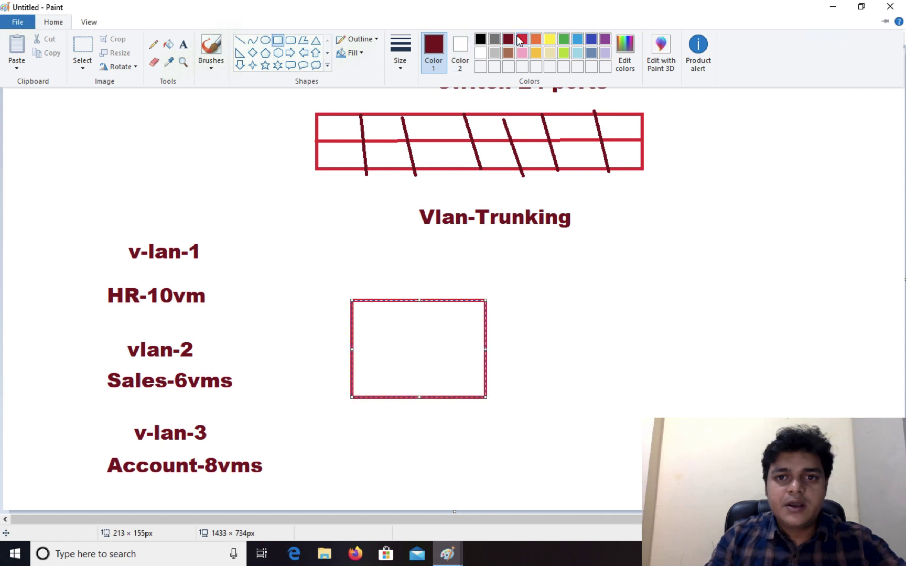
left_click(536, 369)
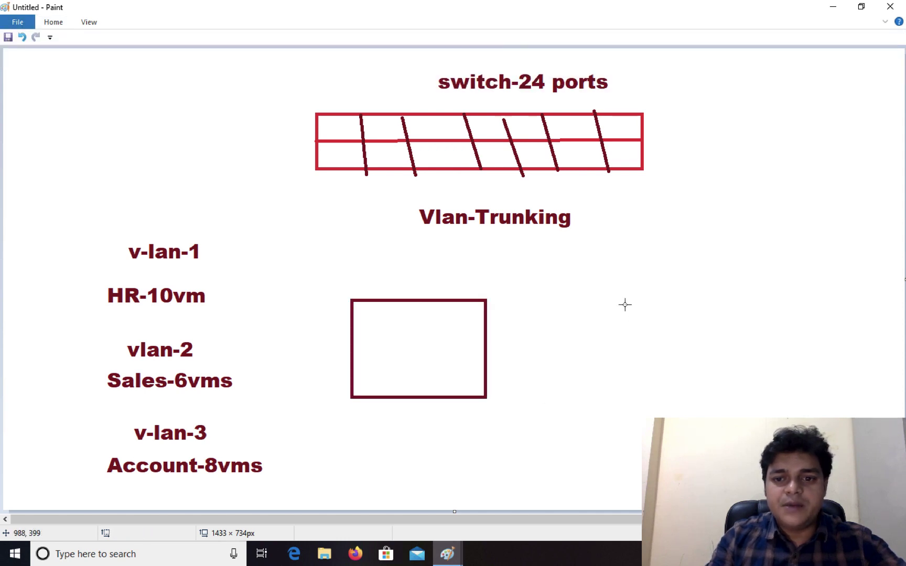
left_click_drag(618, 288, 717, 389)
mouse_move(787, 377)
left_mouse_down()
mouse_move(771, 380)
mouse_move(777, 386)
left_mouse_up()
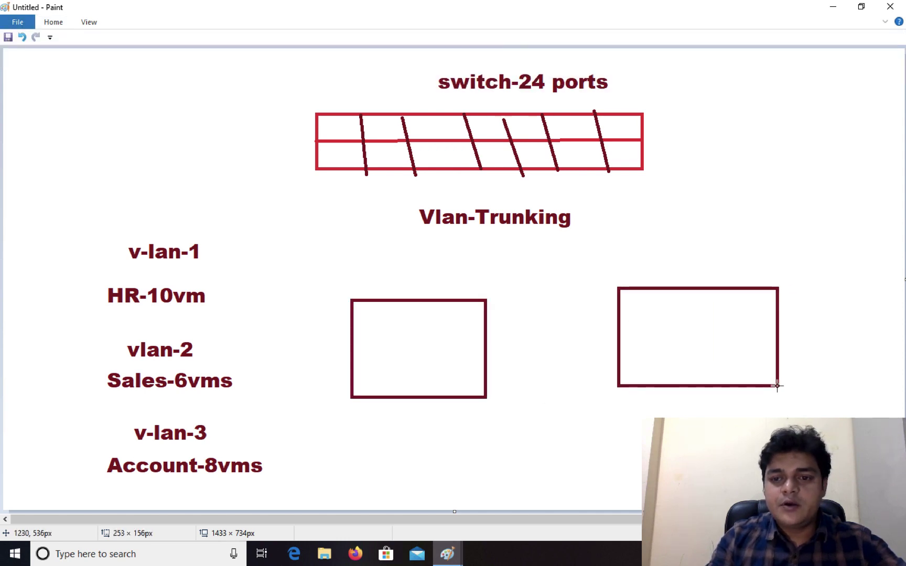
left_click(777, 150)
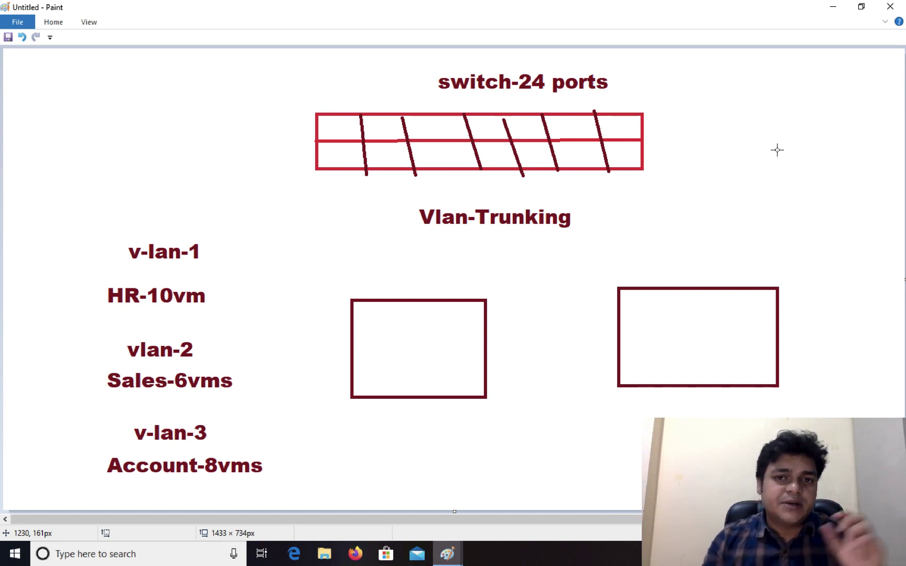
Step: Add the dark red text label "V-lan-HR-2" just above the smaller rectangle beside the department labels
left_click(60, 26)
left_click(39, 22)
left_click(40, 22)
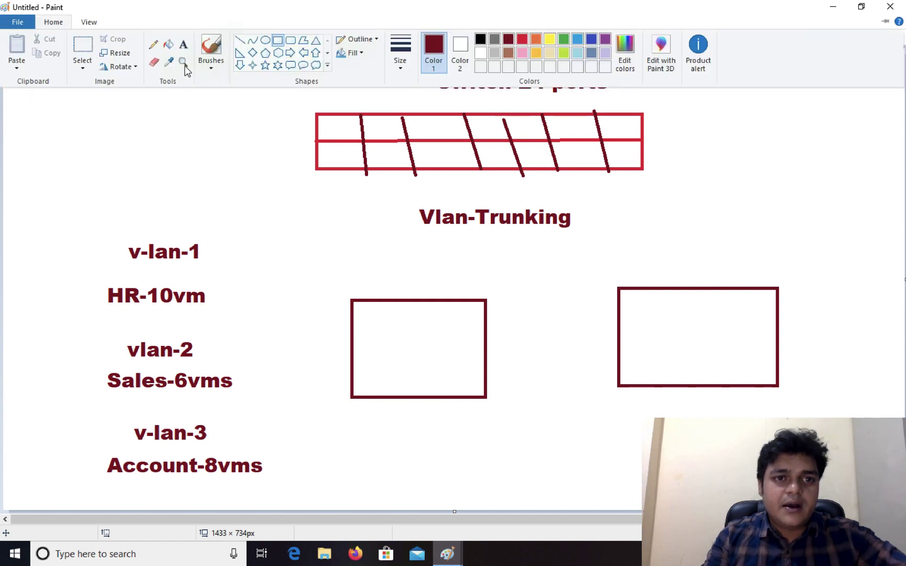
left_click(185, 45)
left_click(349, 250)
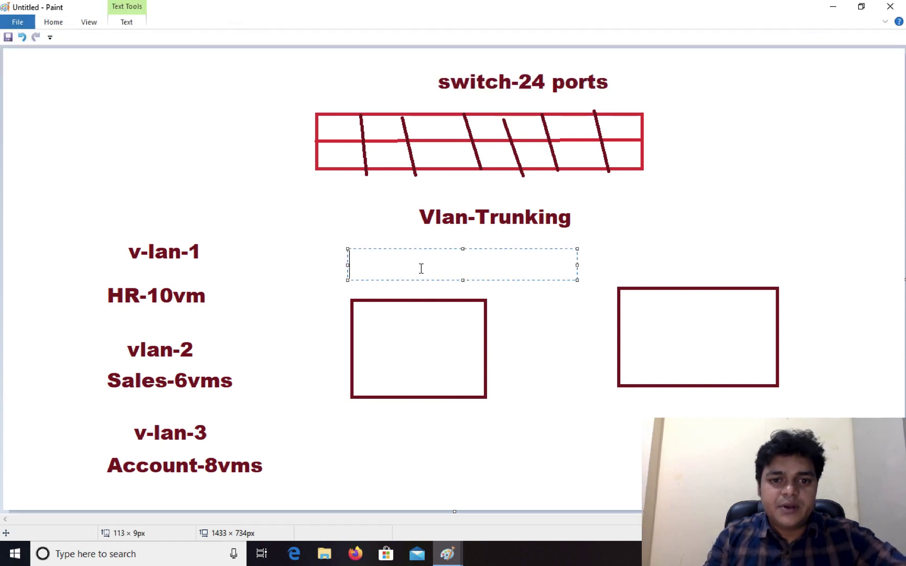
type("V-la")
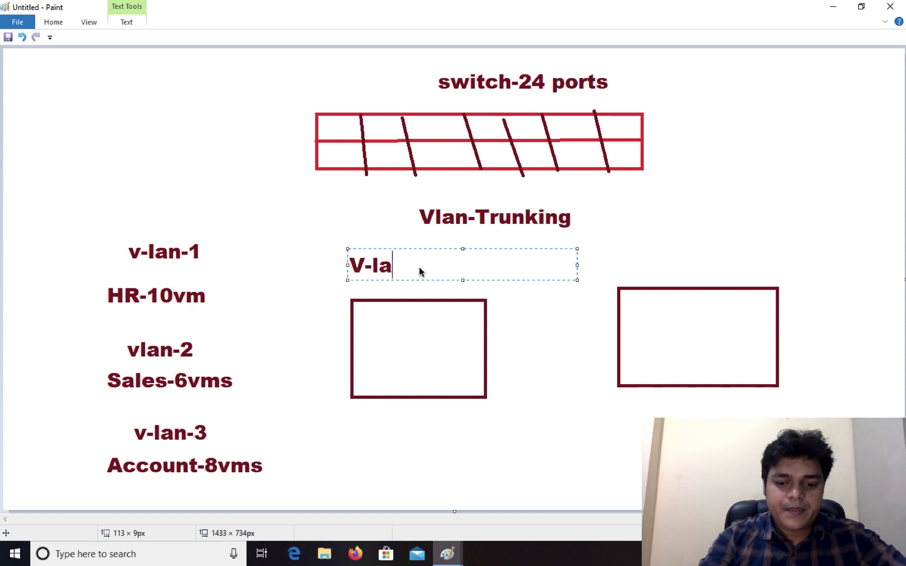
type("n-H")
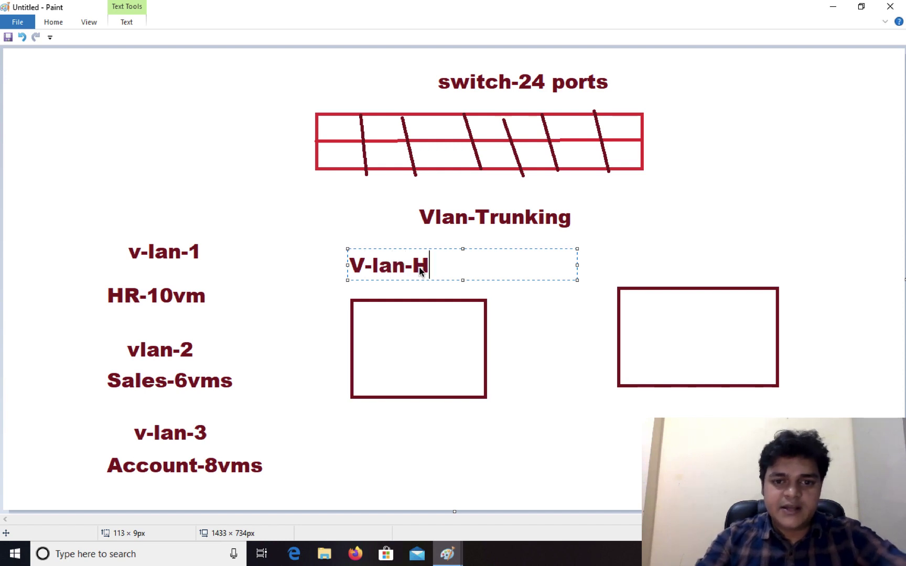
type("R-2")
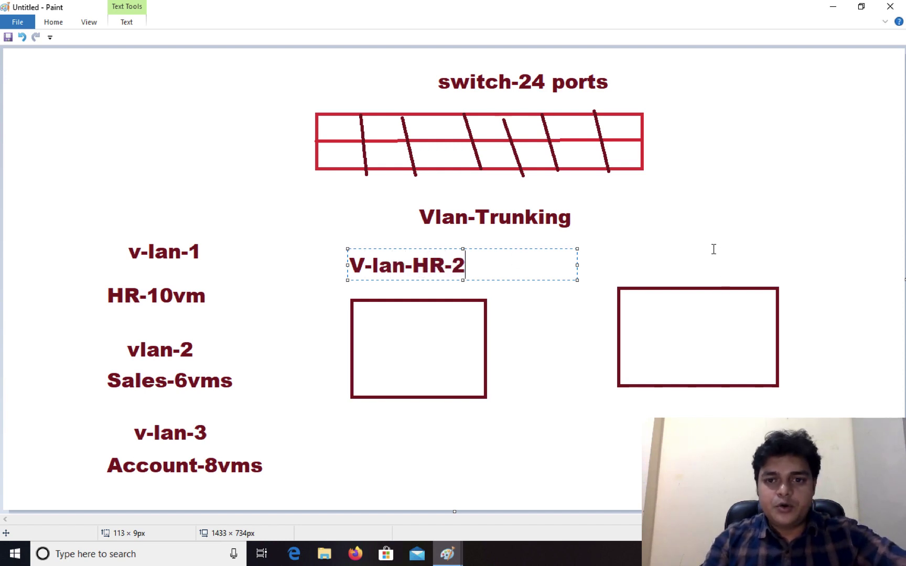
left_click(654, 262)
Step: Add the dark red text label "VLan-HR-2" just above the second, wider rectangle
left_click(625, 244)
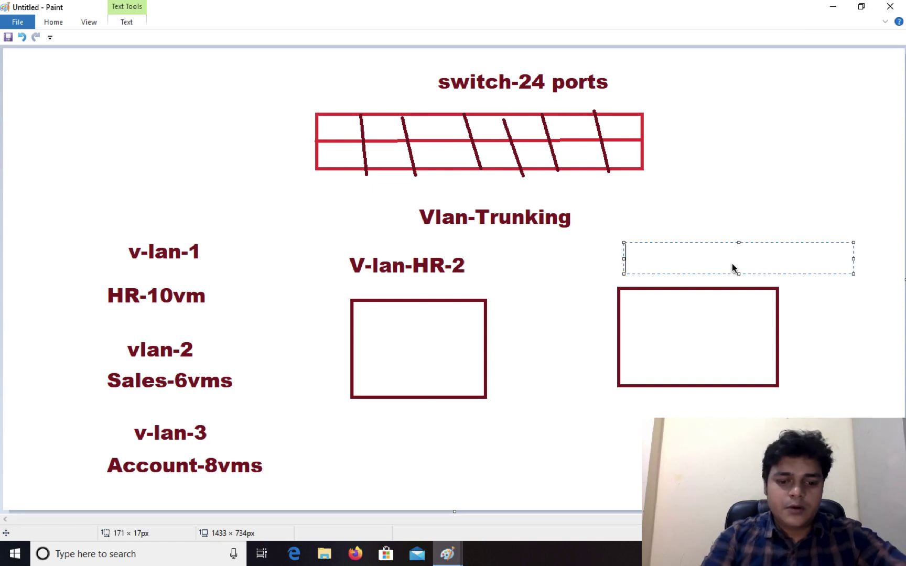
type("VLan")
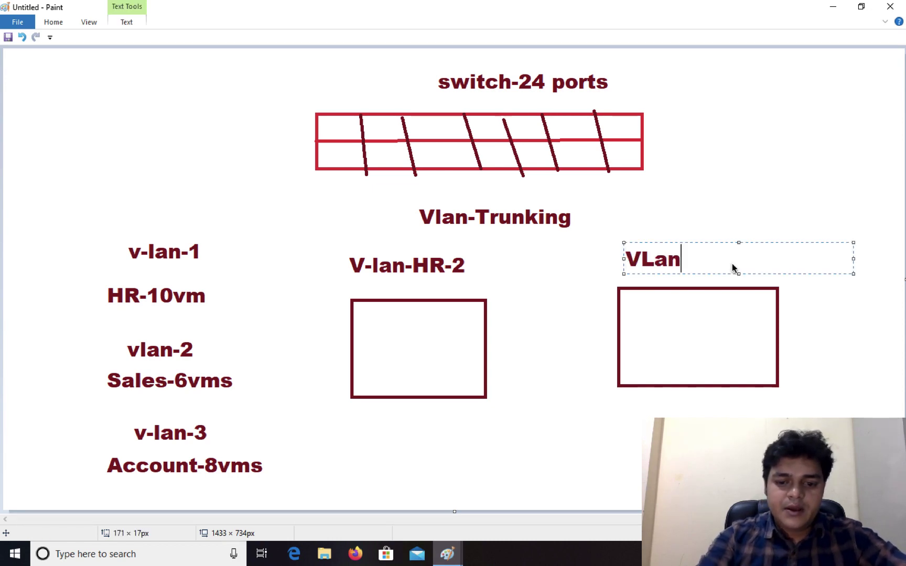
type("-HR")
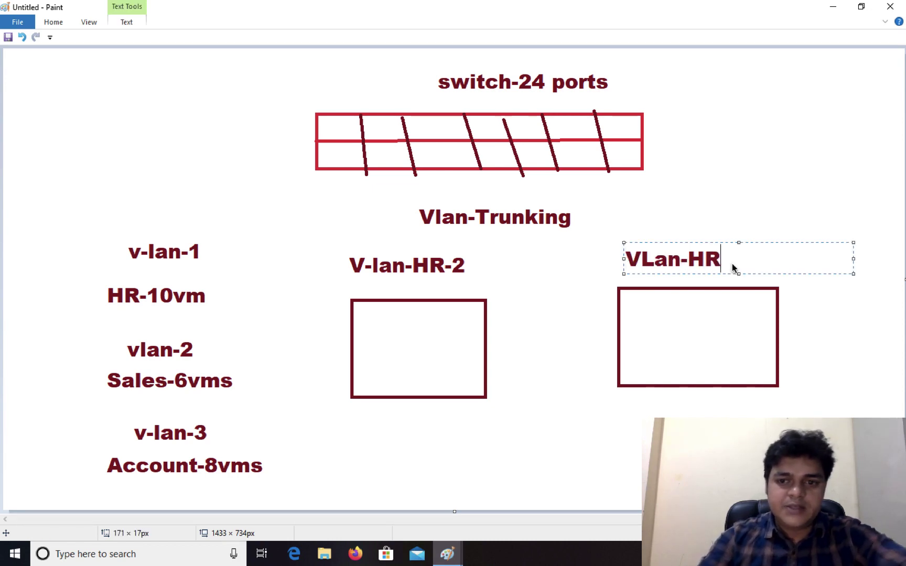
type("-2")
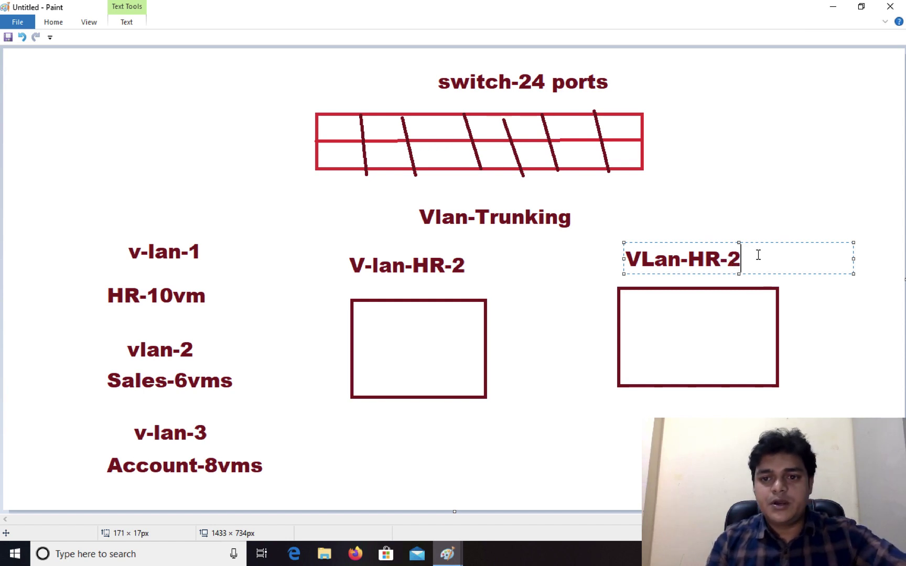
key("ctrl+a")
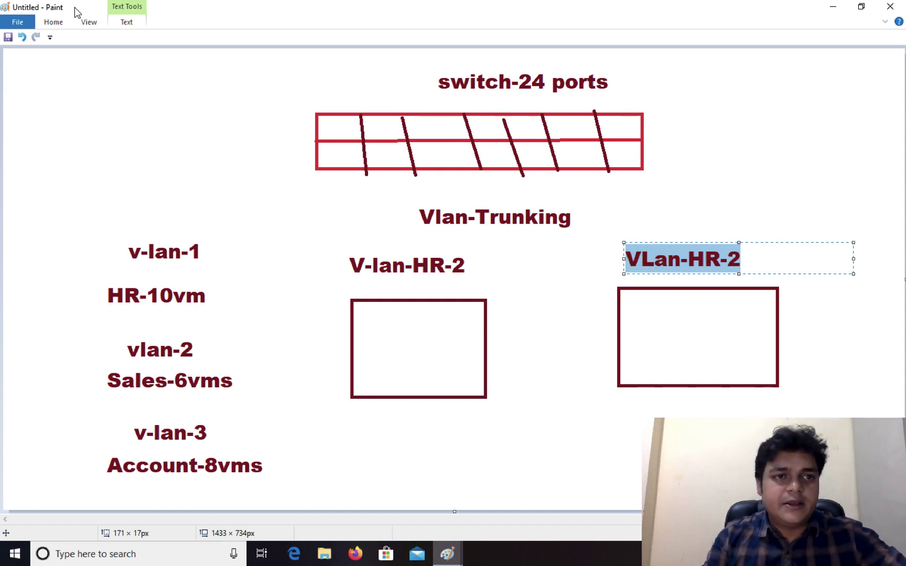
Step: Draw a dark red line arrow from the "V-lan-HR-2" rectangle to the "VLan-HR-2" rectangle, and try a short stroke at its starting end
left_click(54, 24)
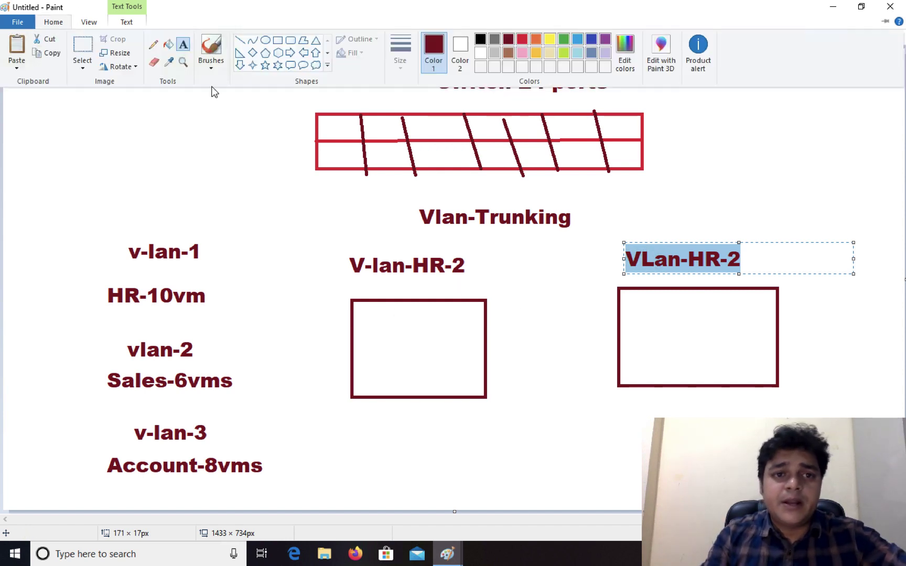
left_click(241, 45)
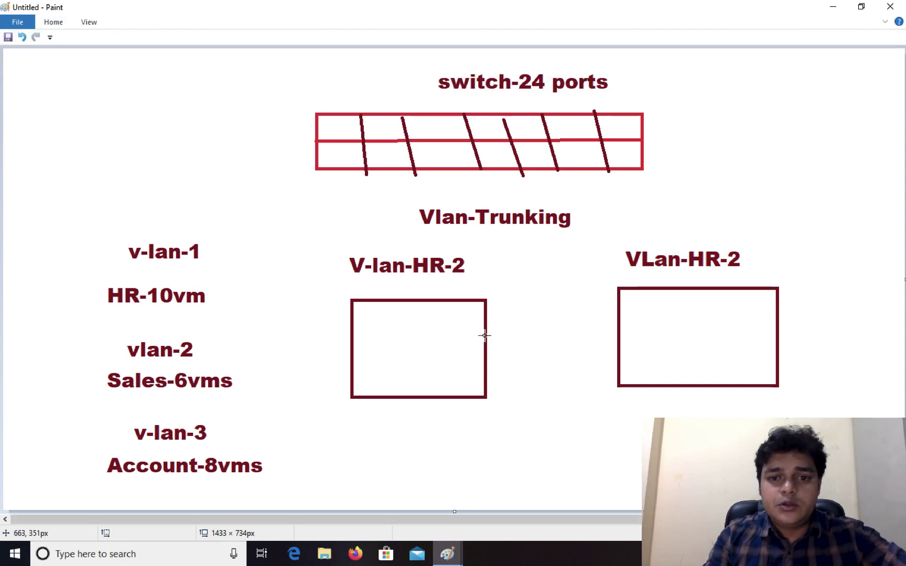
left_click_drag(485, 336, 624, 327)
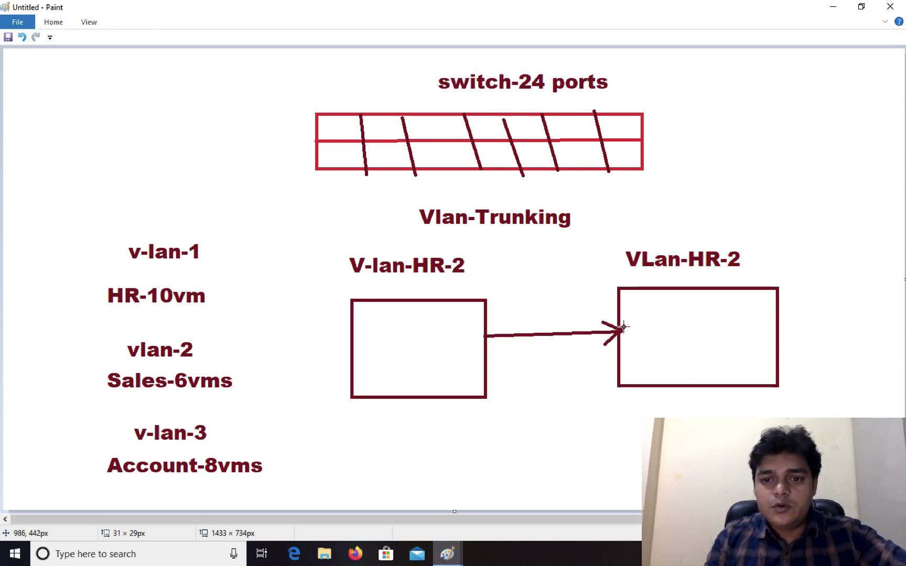
left_click(485, 339)
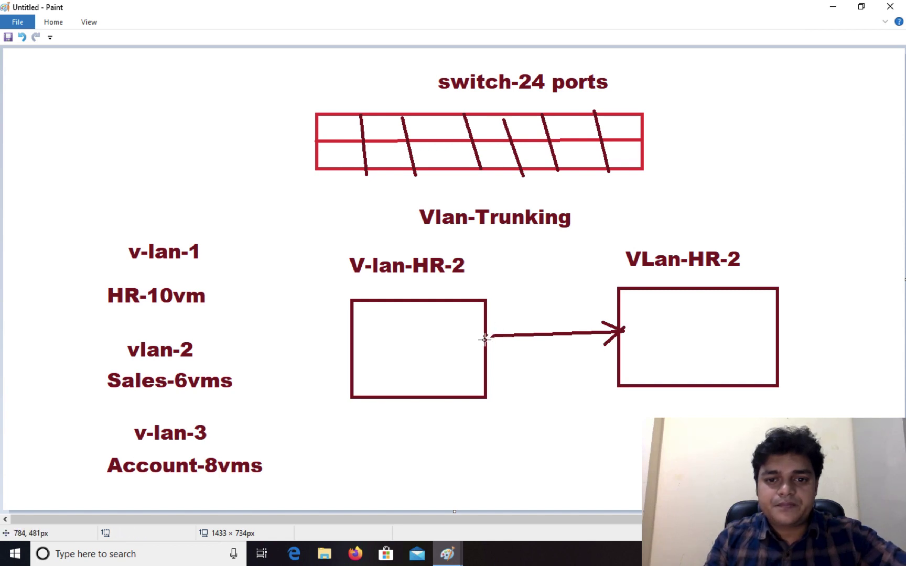
left_click_drag(485, 339, 506, 359)
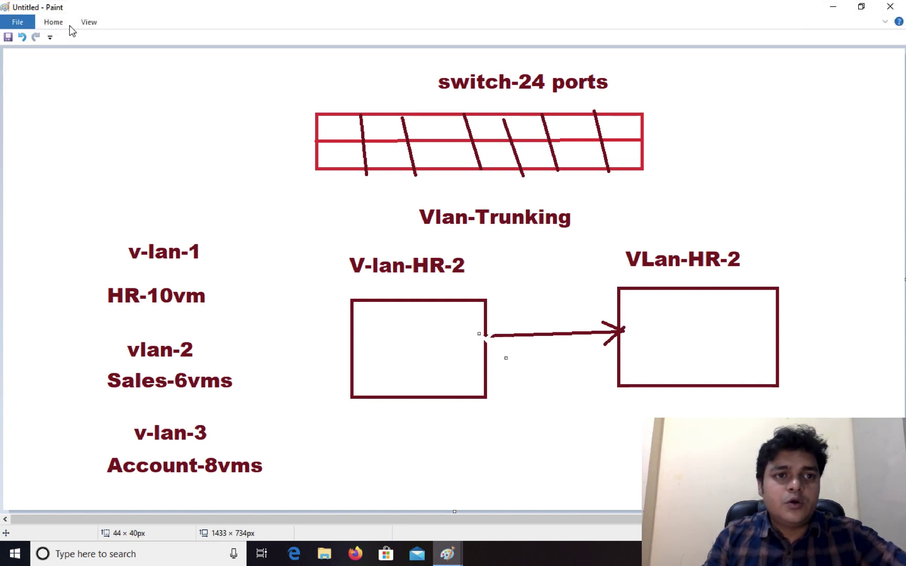
left_click(53, 22)
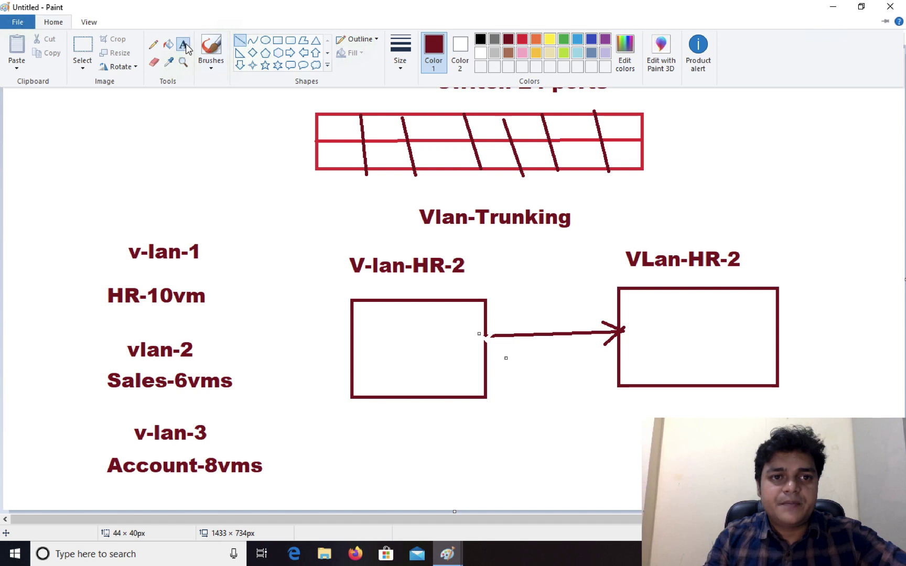
left_click(503, 351)
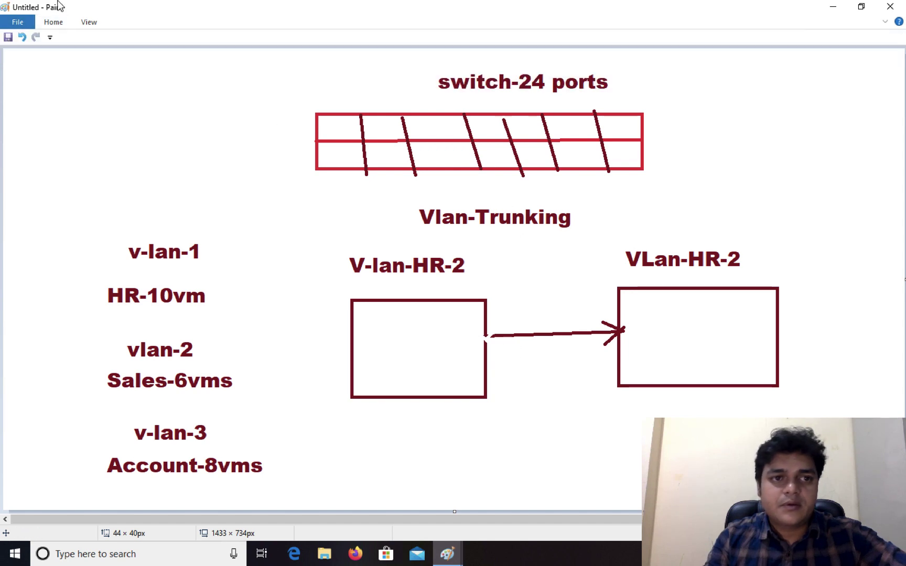
Step: Circle the "Vlan-Trunking" label with a thin freehand pencil line
mouse_move(96, 20)
left_click(54, 22)
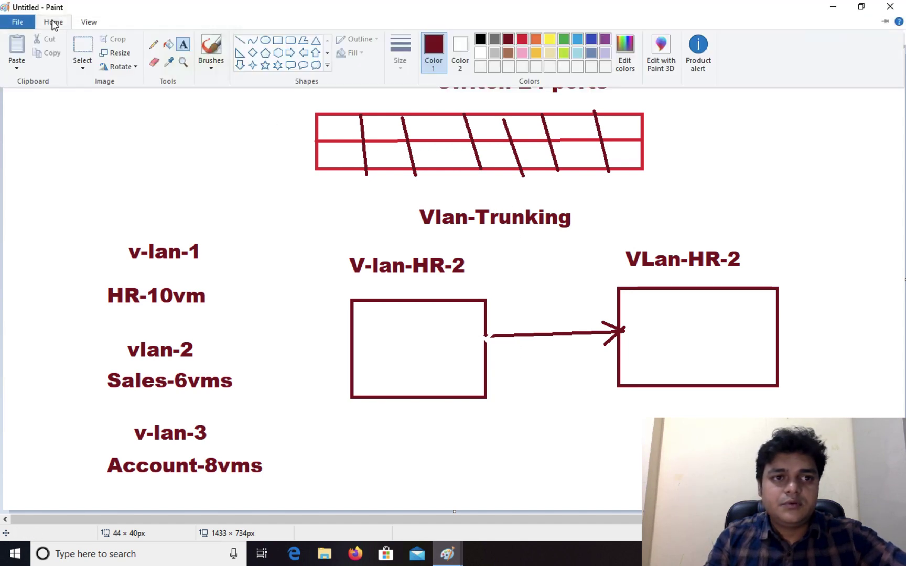
left_click(153, 45)
mouse_move(434, 200)
left_mouse_down()
mouse_move(423, 204)
mouse_move(508, 238)
mouse_move(488, 188)
mouse_move(423, 203)
left_mouse_up()
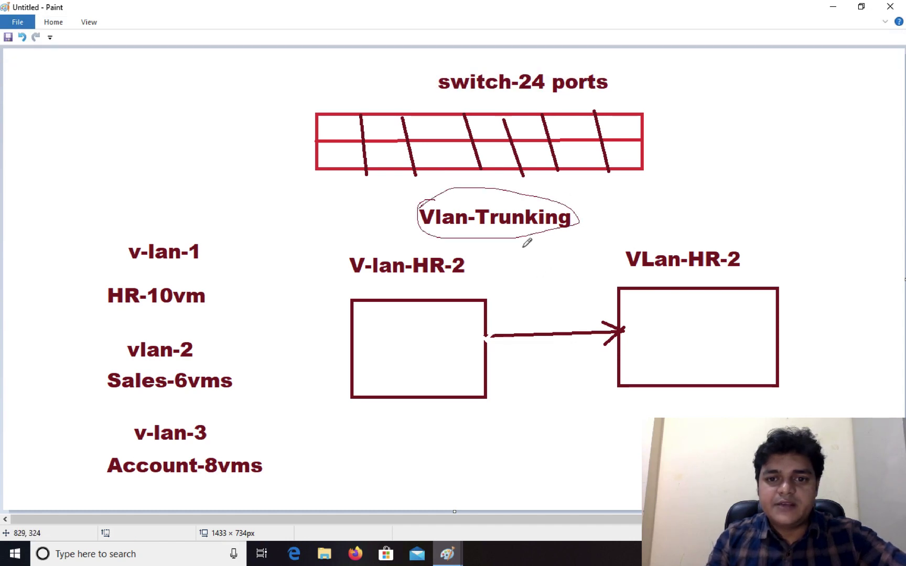
Step: Pencil a thin arrow from the circled label down to the connecting arrow, and make pencil marks inside both rectangles
mouse_move(520, 239)
left_mouse_down()
mouse_move(550, 333)
mouse_move(557, 321)
left_mouse_up()
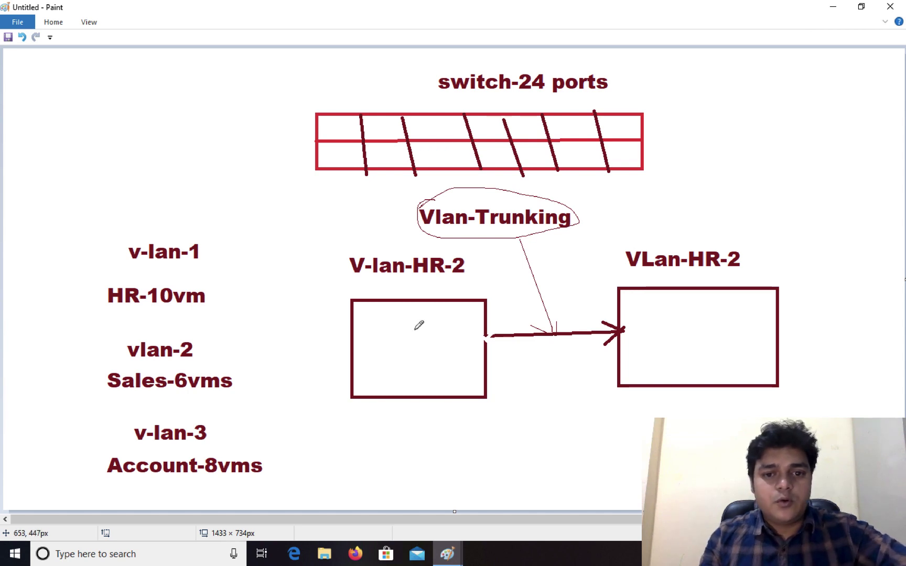
left_click_drag(414, 330, 436, 351)
left_click_drag(679, 313, 658, 306)
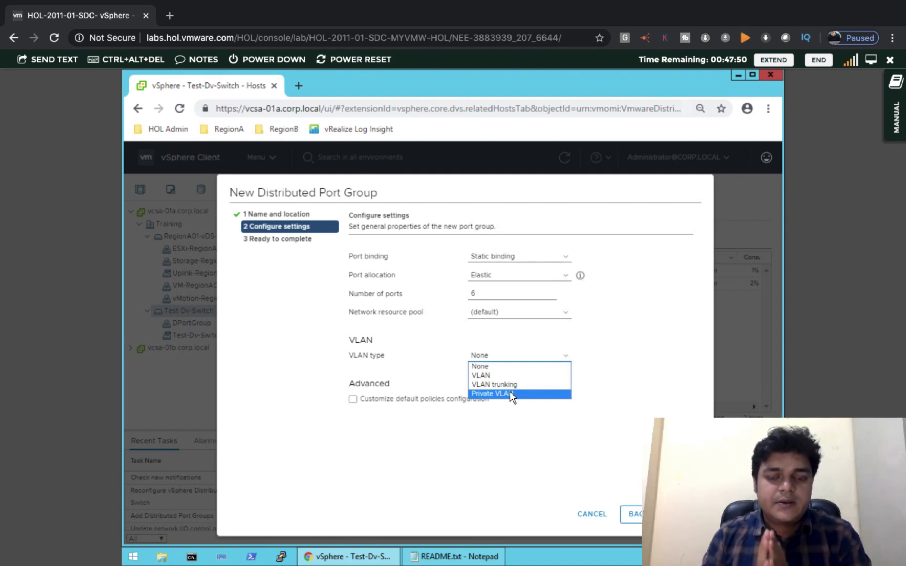
Step: Switch to the vSphere Client lab in the browser and set the new port group's VLAN type to VLAN with VLAN ID 2
left_click(482, 375)
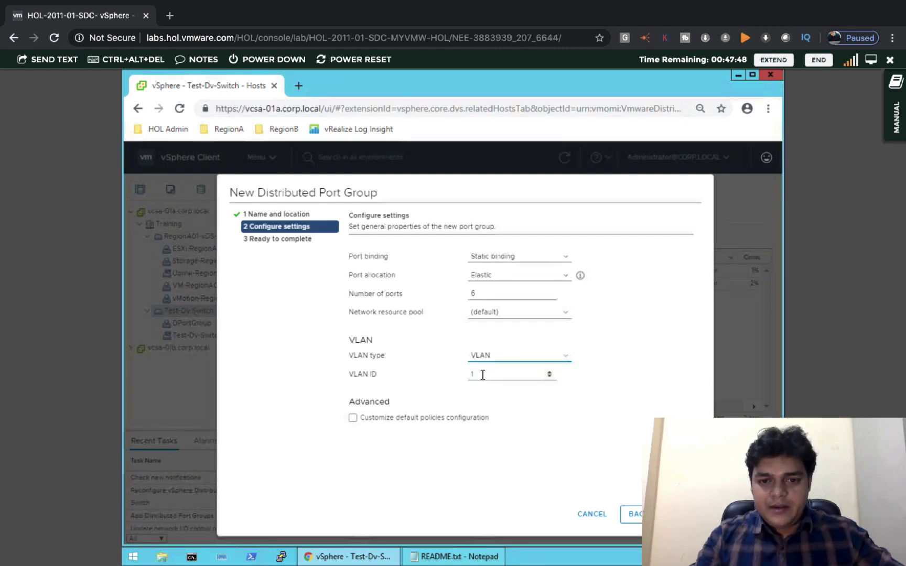
left_click(549, 377)
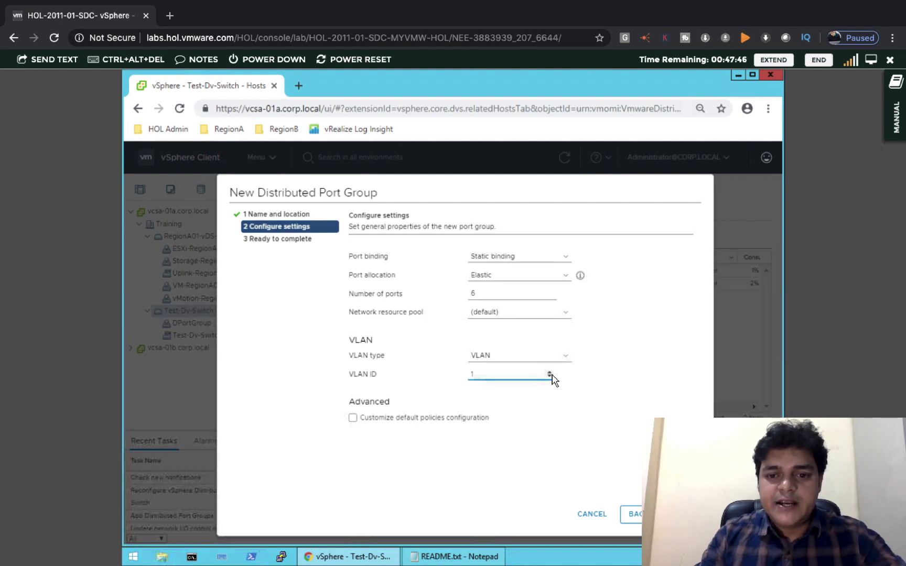
left_click(550, 377)
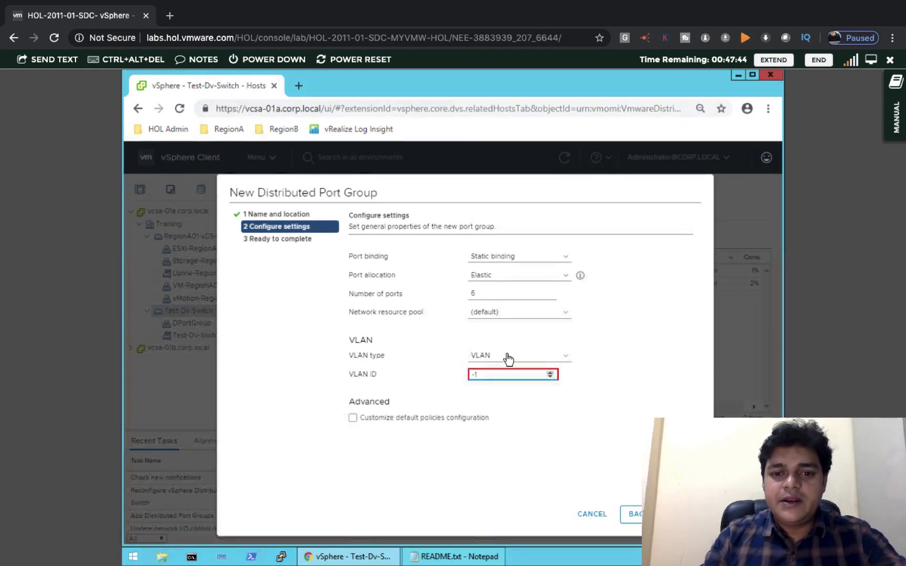
left_click(531, 376)
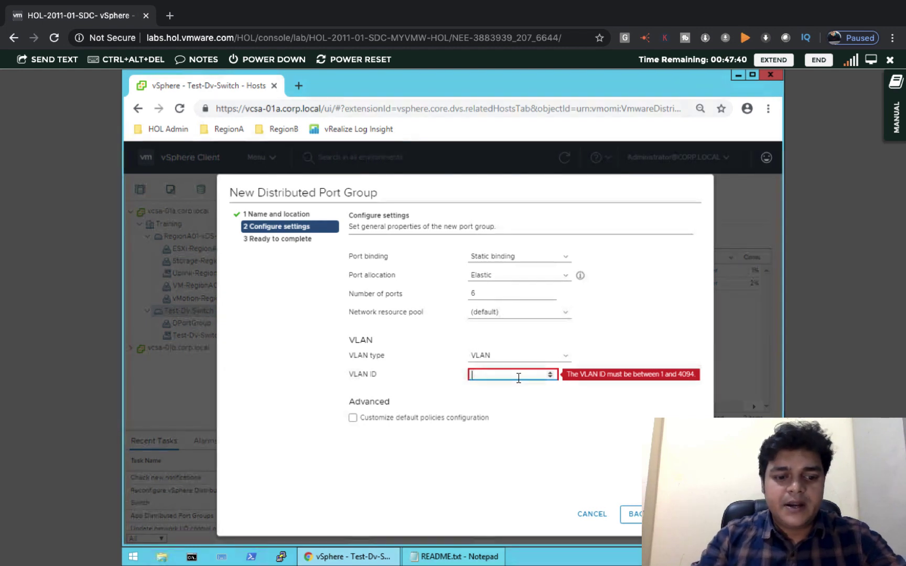
type("2")
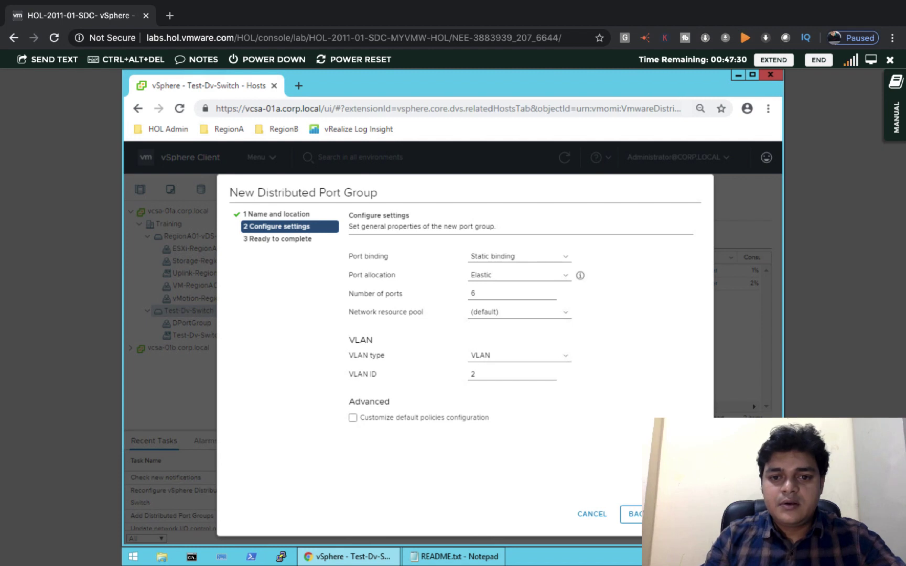
Step: Finish creating the Vm-kernal-Storage distributed port group and open its summary
key("Return")
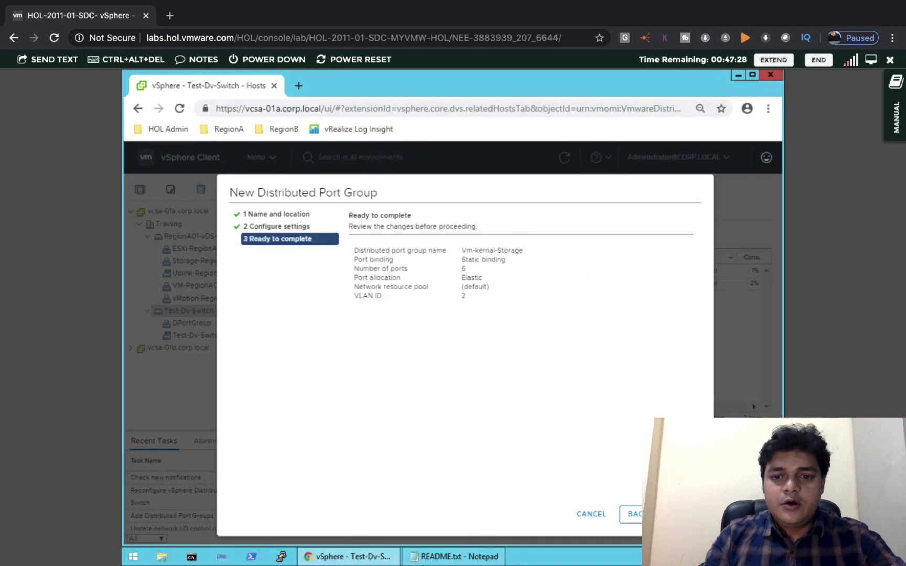
key("Return")
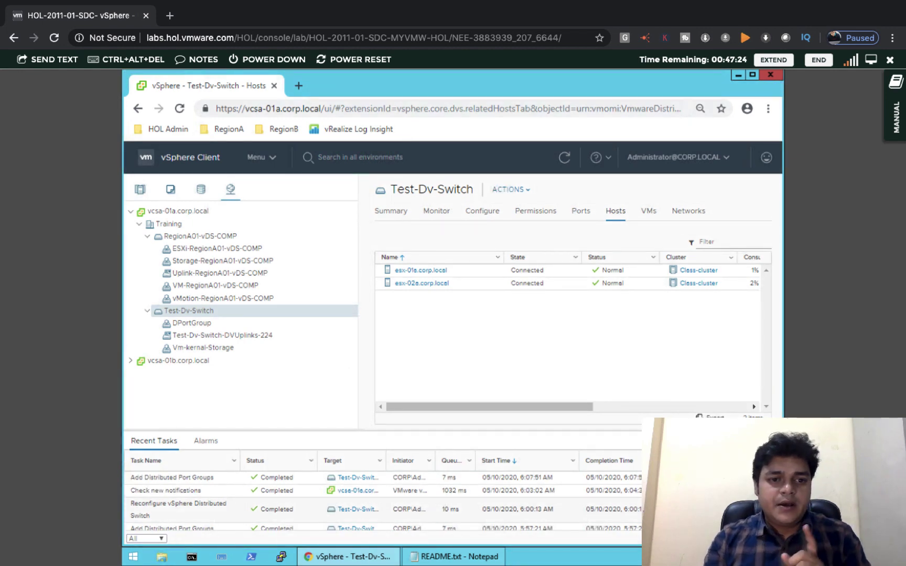
left_click(218, 348)
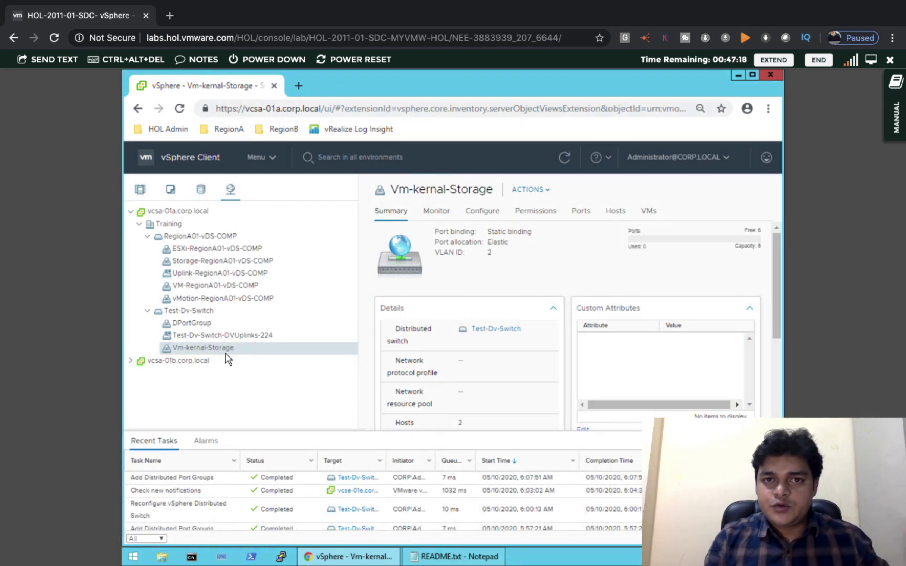
Step: Start a new distributed port group on Test-Dv-Switch and name it VMs-Network
right_click(195, 313)
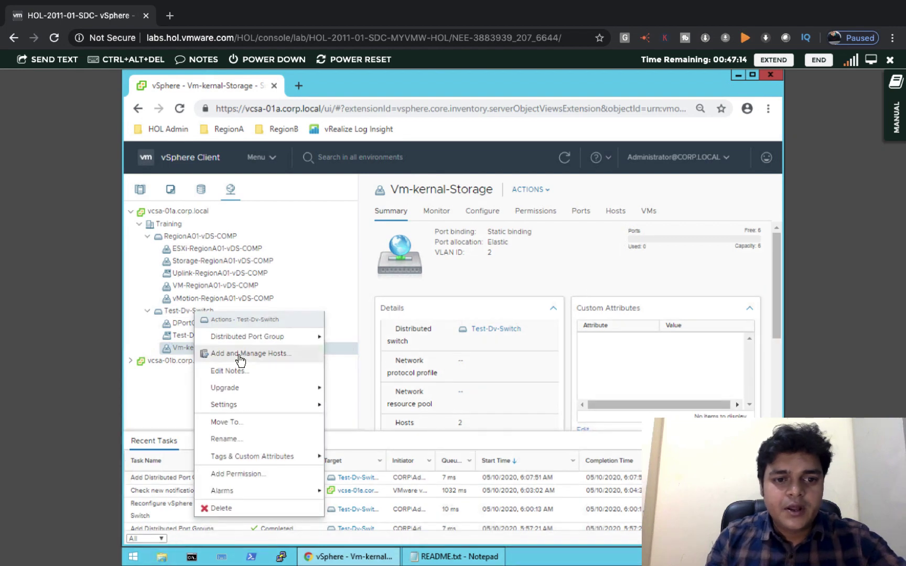
mouse_move(241, 342)
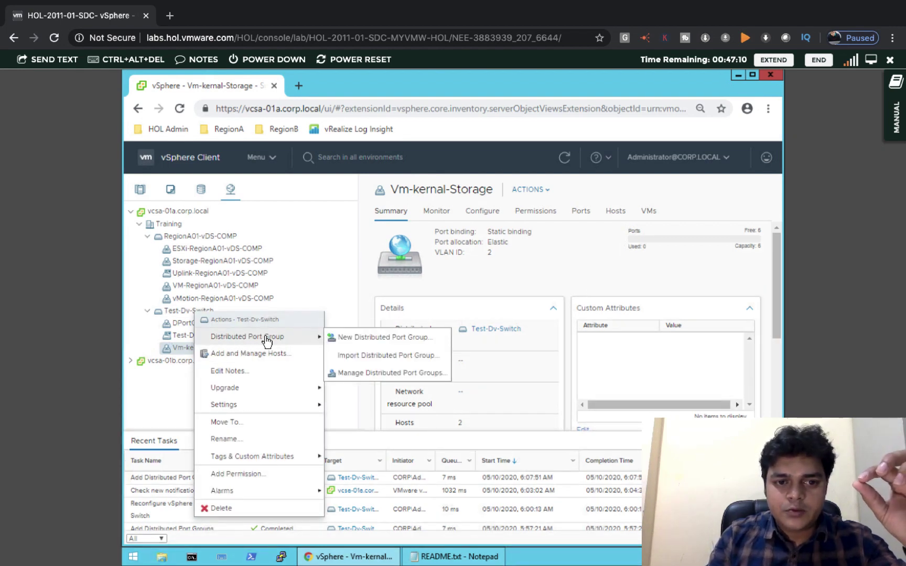
left_click(360, 339)
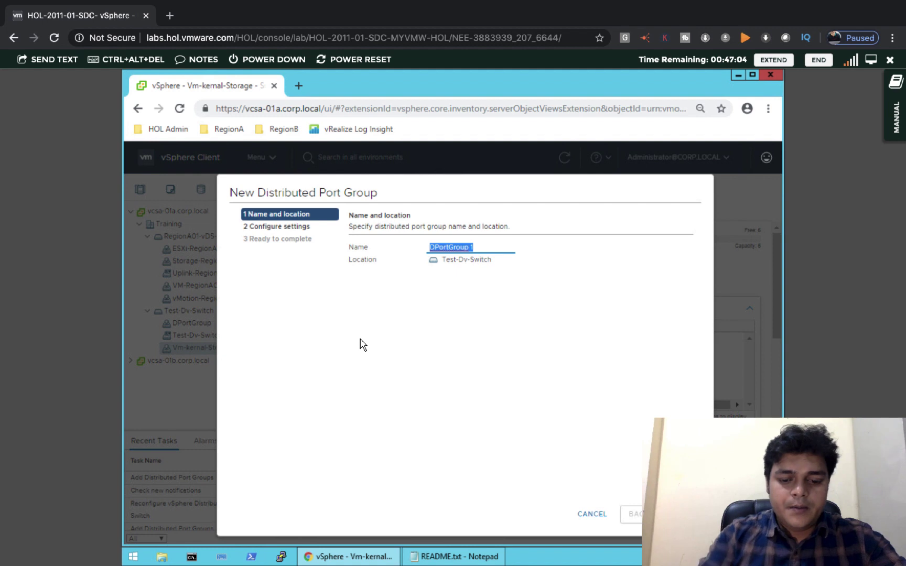
type("VMs-Ne")
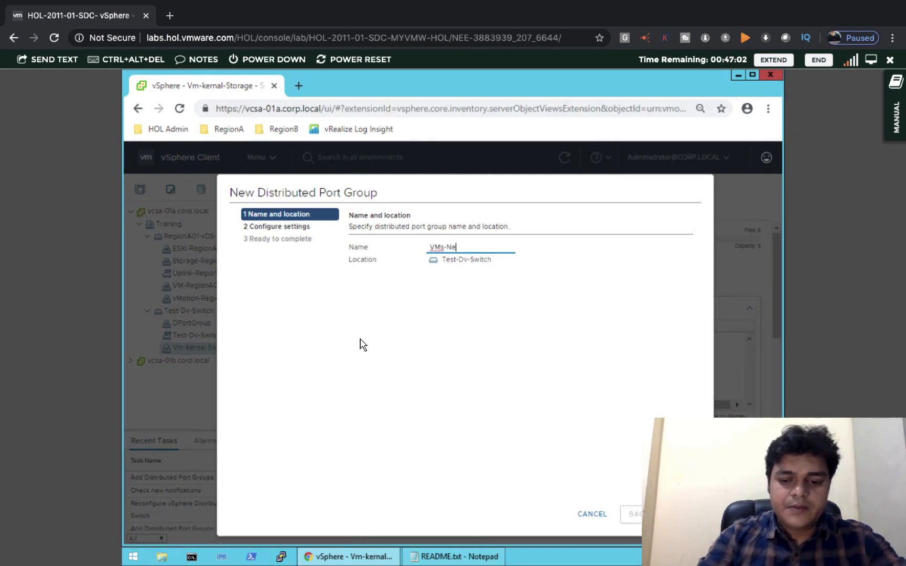
type("twork")
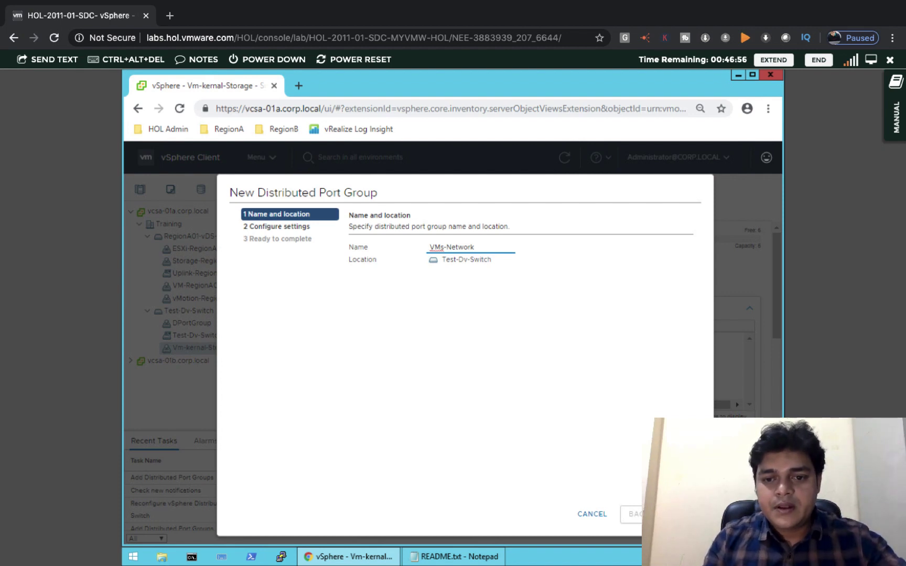
left_click(676, 514)
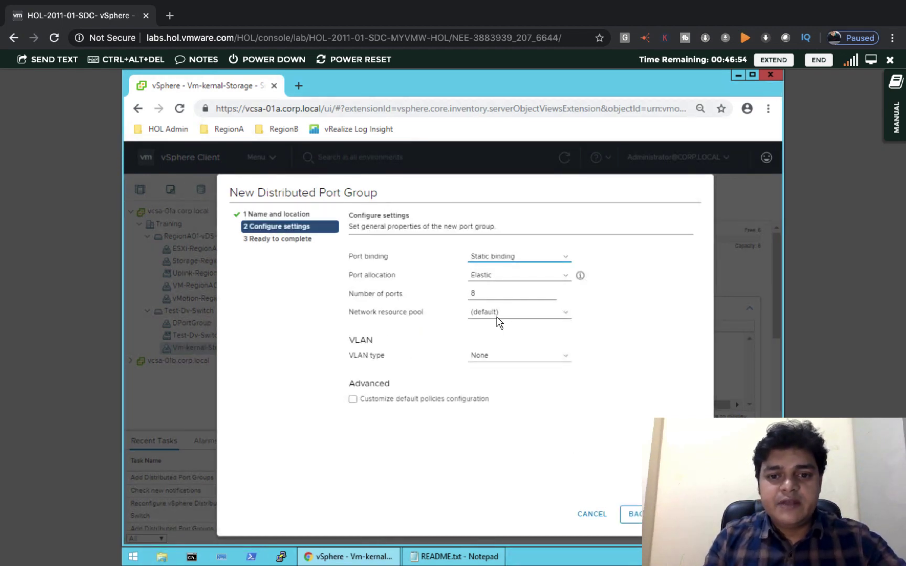
Step: Set the new port group's VLAN type to VLAN with VLAN ID 4 and finish creating it
left_click(495, 358)
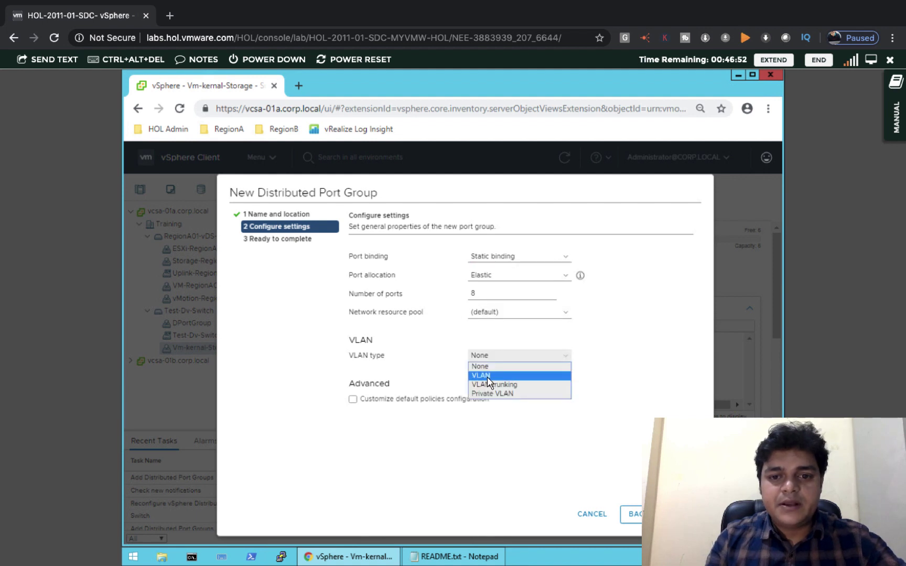
left_click(487, 376)
left_click(487, 377)
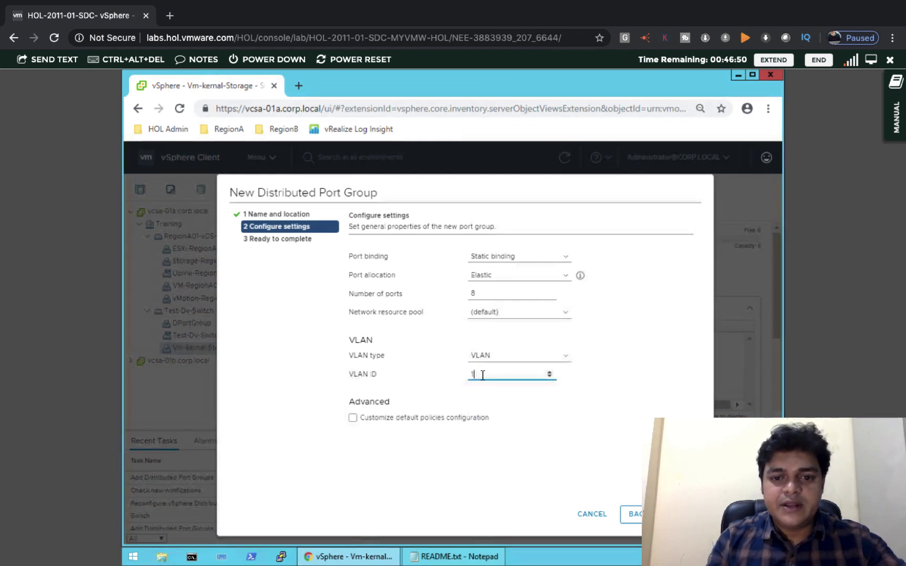
key("BackSpace")
type("4")
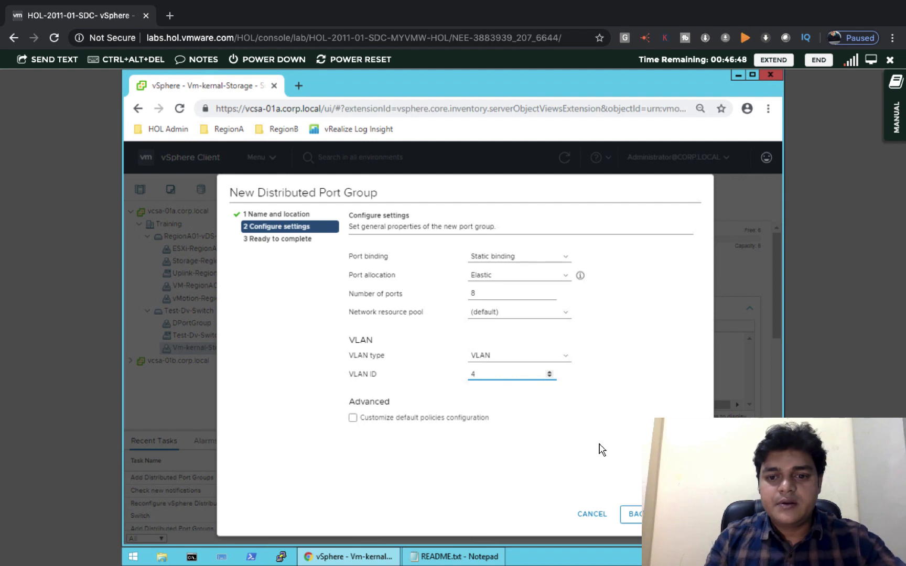
key("Return")
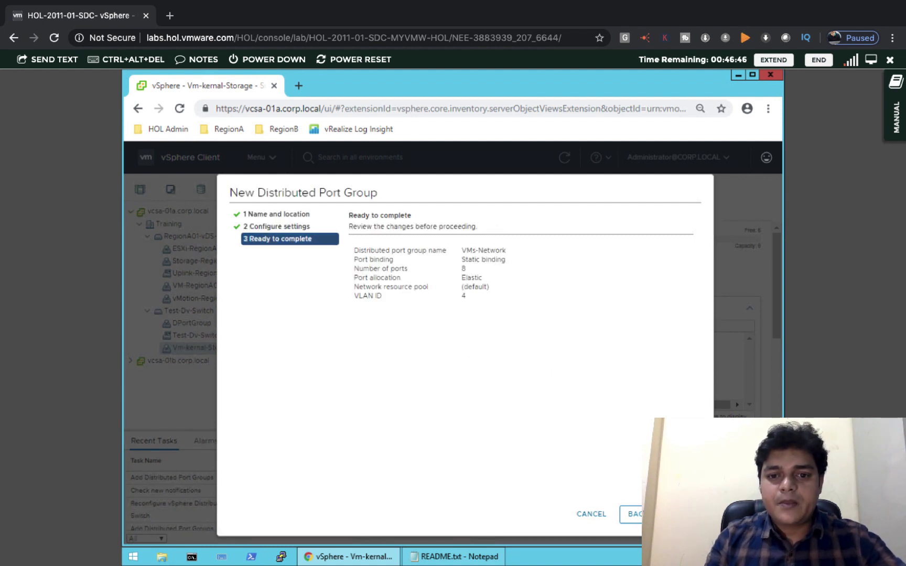
key("Return")
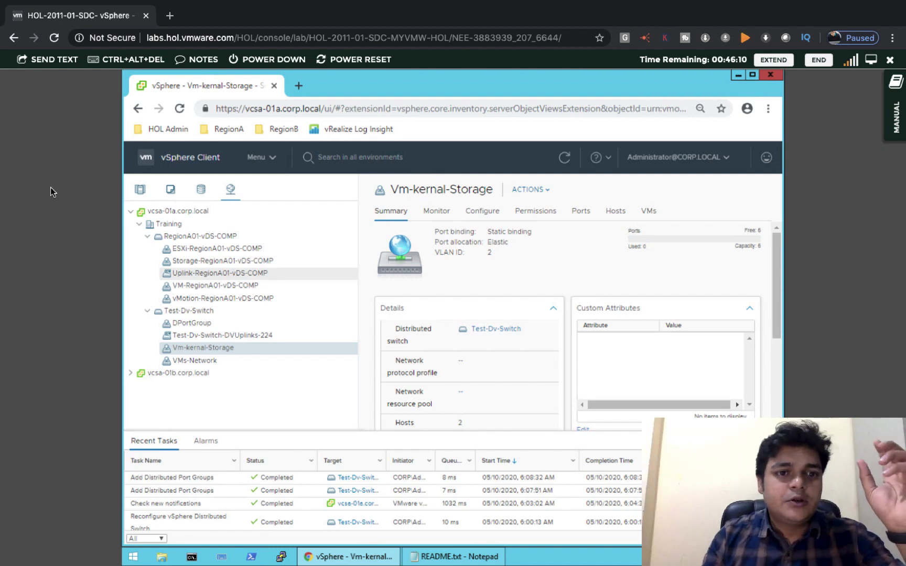
Step: In the hosts and clusters inventory, edit the app-01a virtual machine to connect Network adapter 1 to VMs-Network and save the settings
left_click(140, 190)
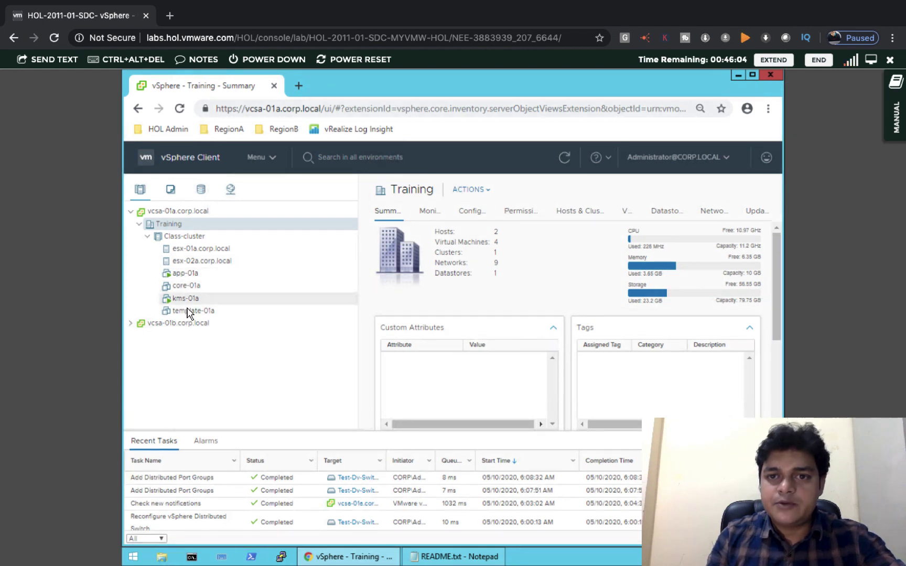
right_click(197, 277)
mouse_move(227, 278)
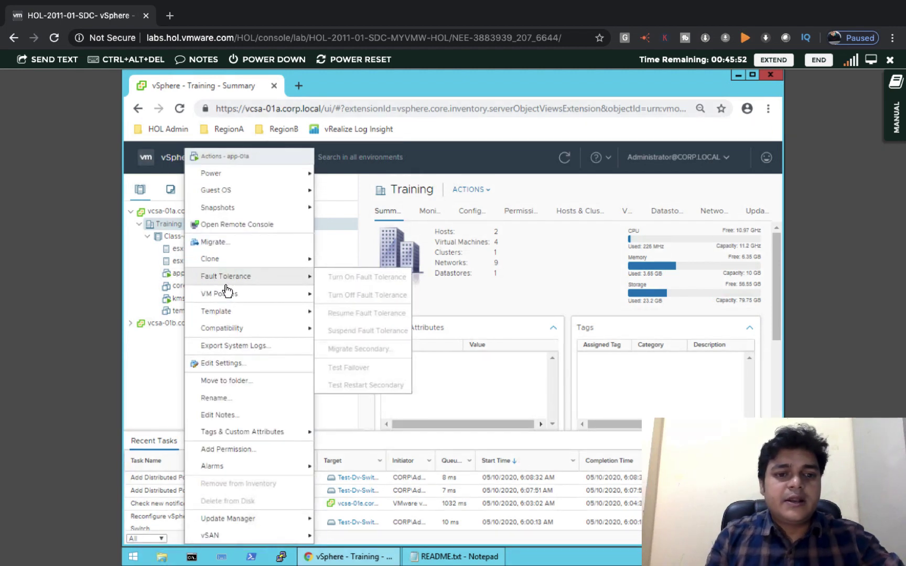
left_click(217, 365)
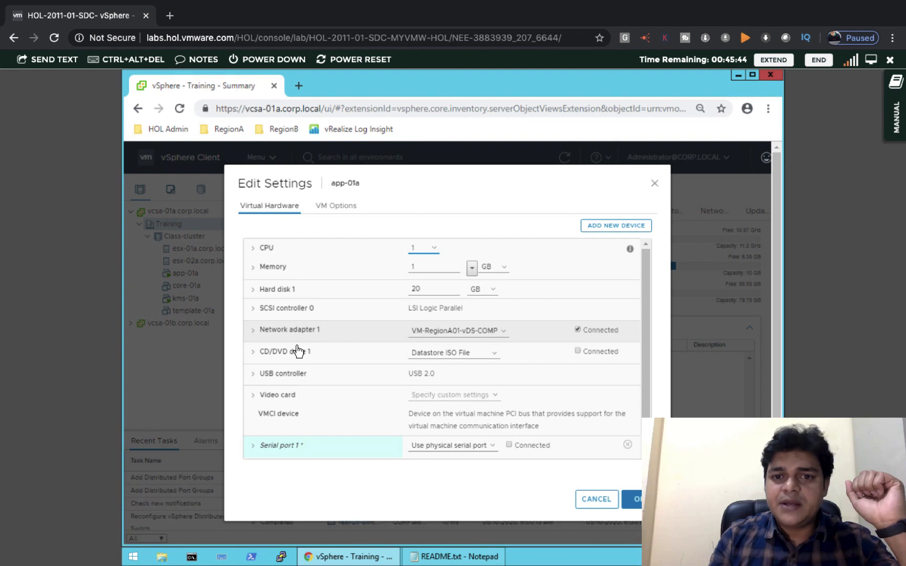
left_click(382, 333)
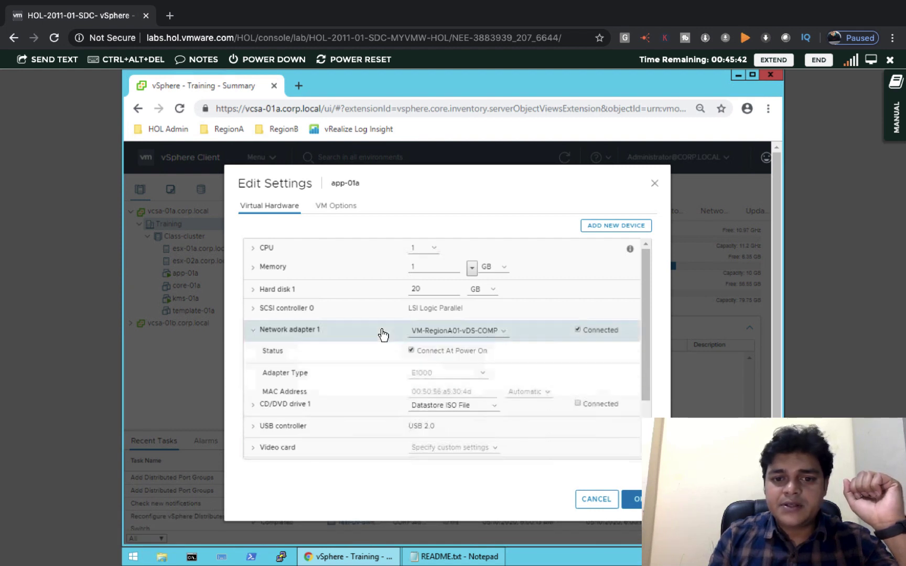
left_click(504, 339)
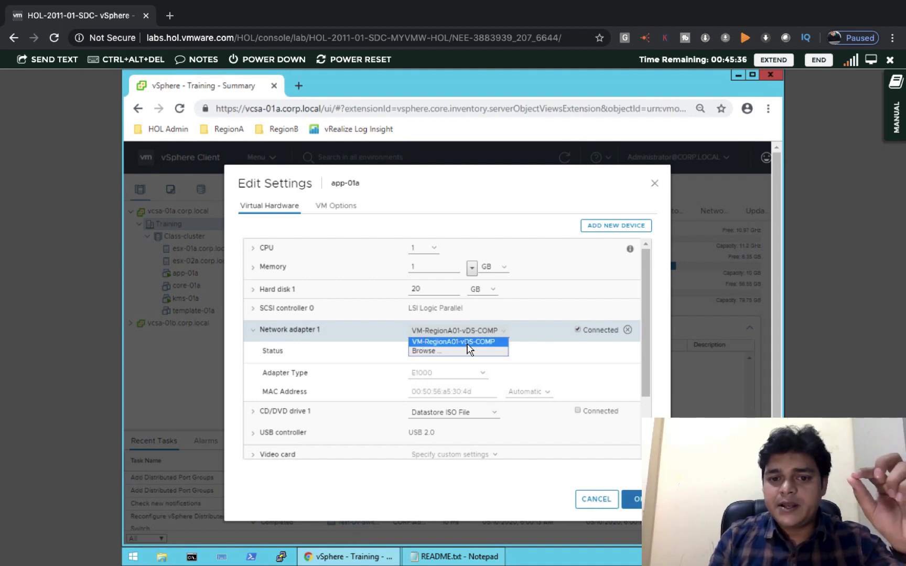
left_click(428, 351)
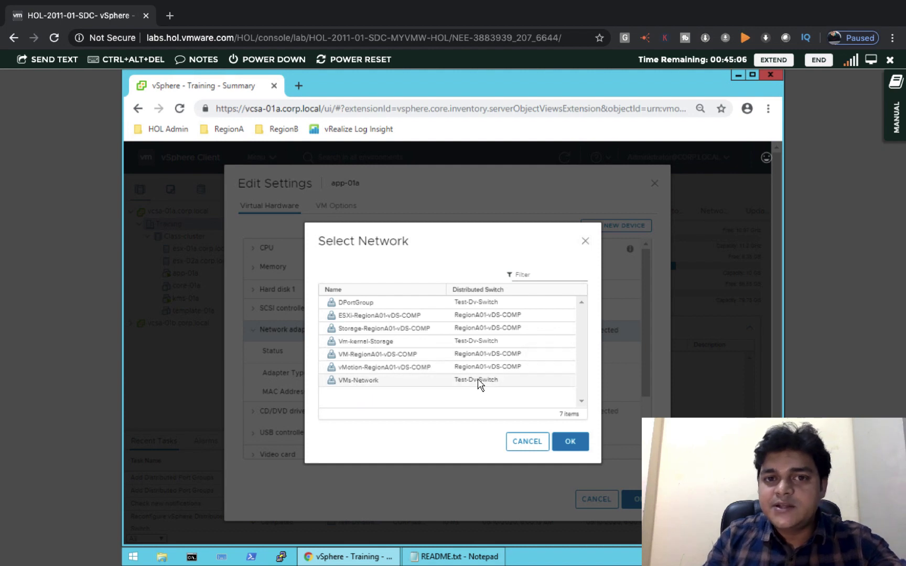
left_click(355, 385)
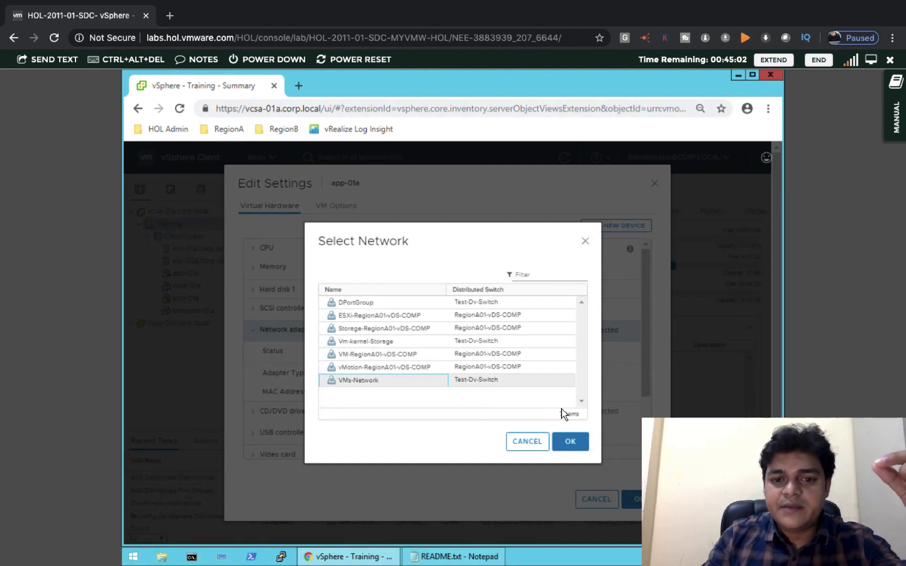
left_click(566, 438)
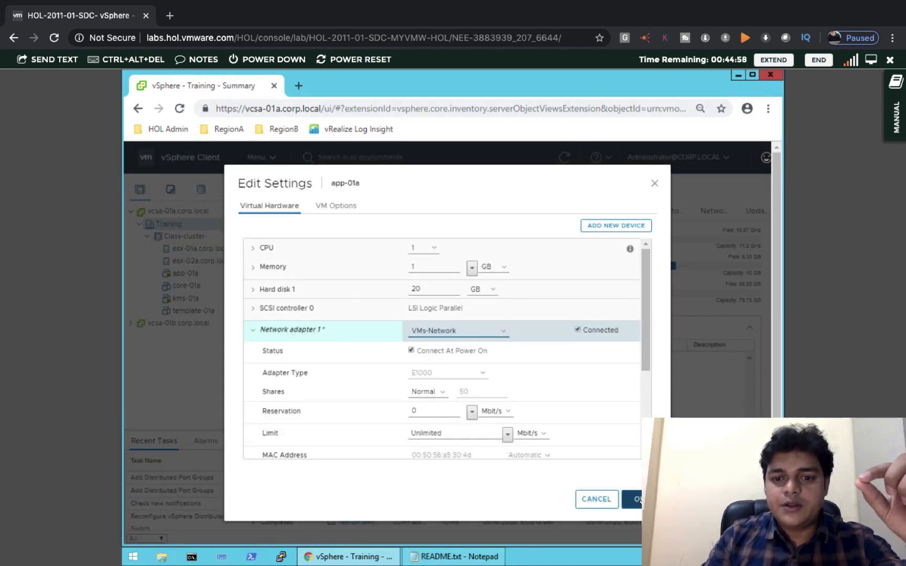
left_click(634, 499)
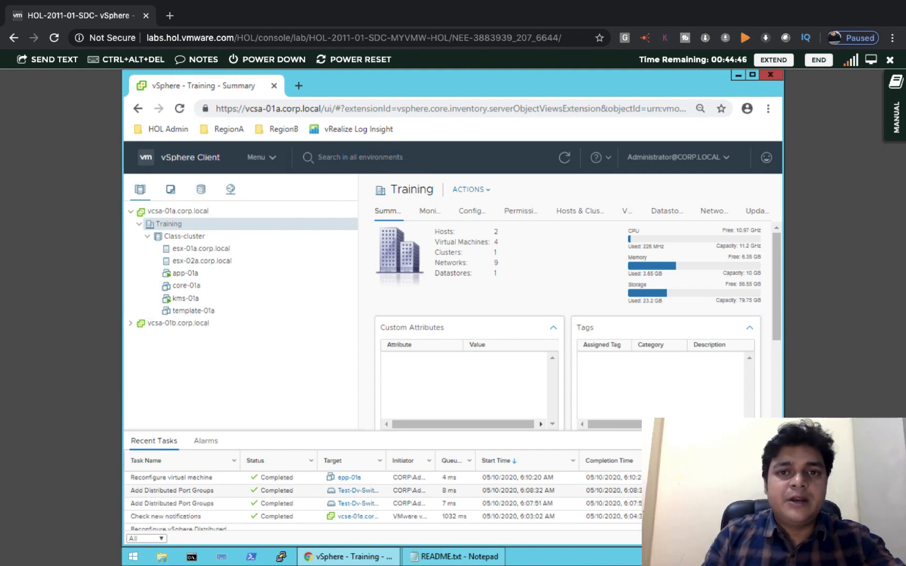
Step: Edit the kms-01a virtual machine to connect Network adapter 1 to VMs-Network and save the settings
right_click(191, 289)
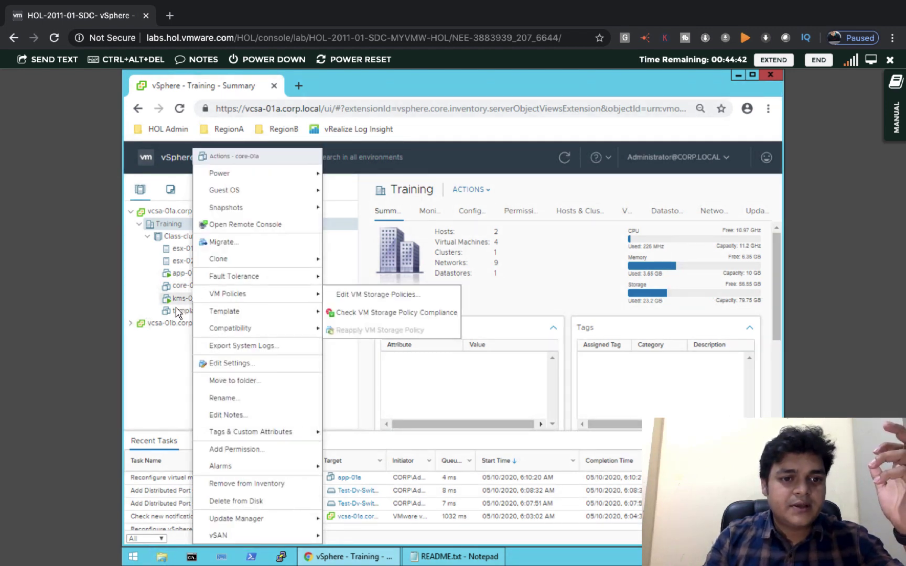
right_click(180, 299)
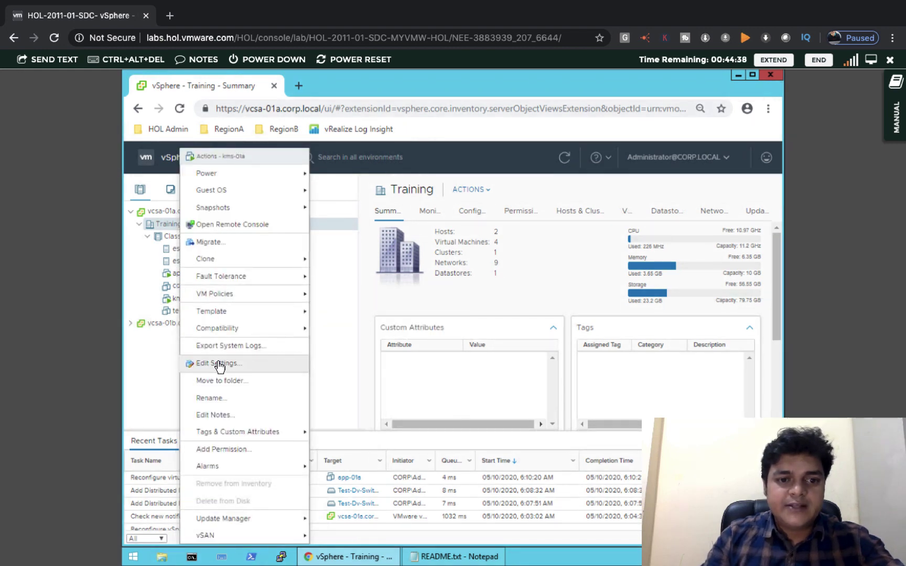
left_click(220, 363)
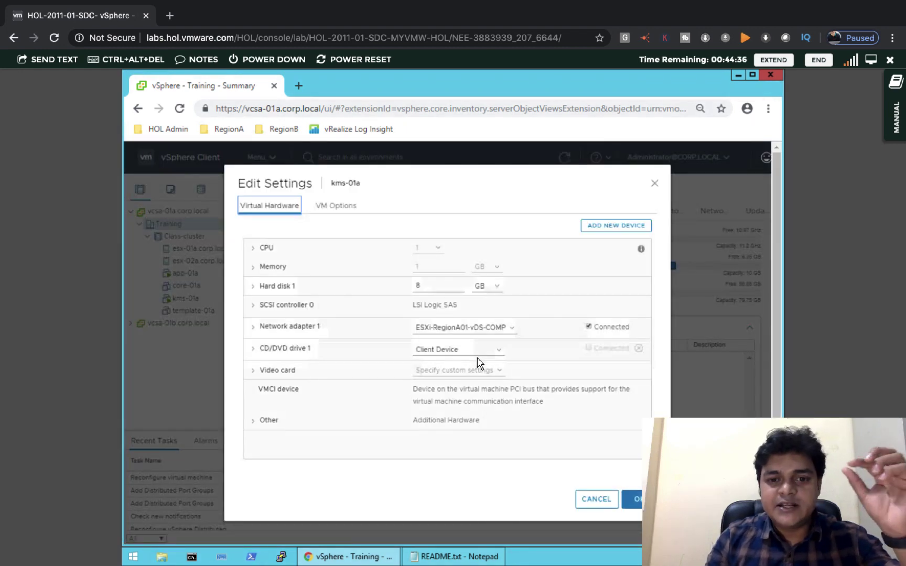
left_click(514, 329)
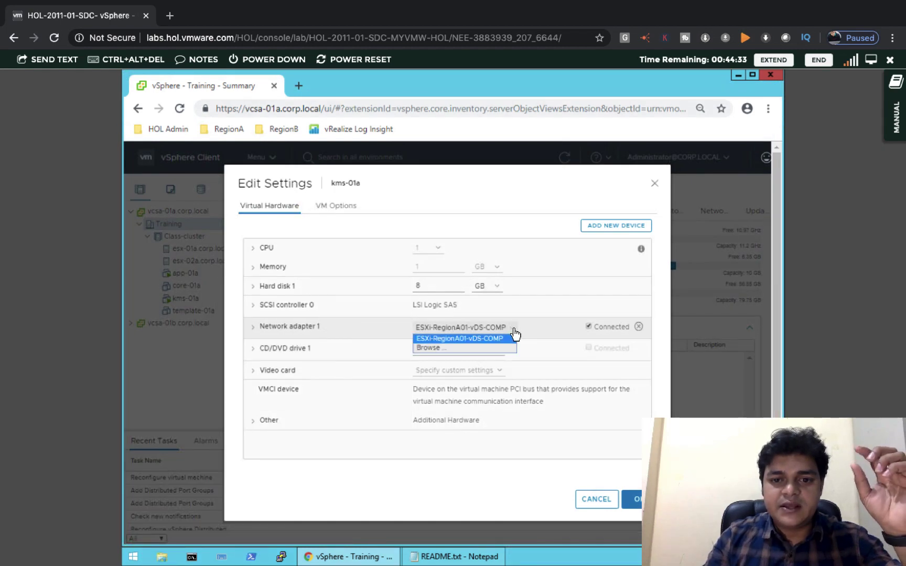
left_click(435, 350)
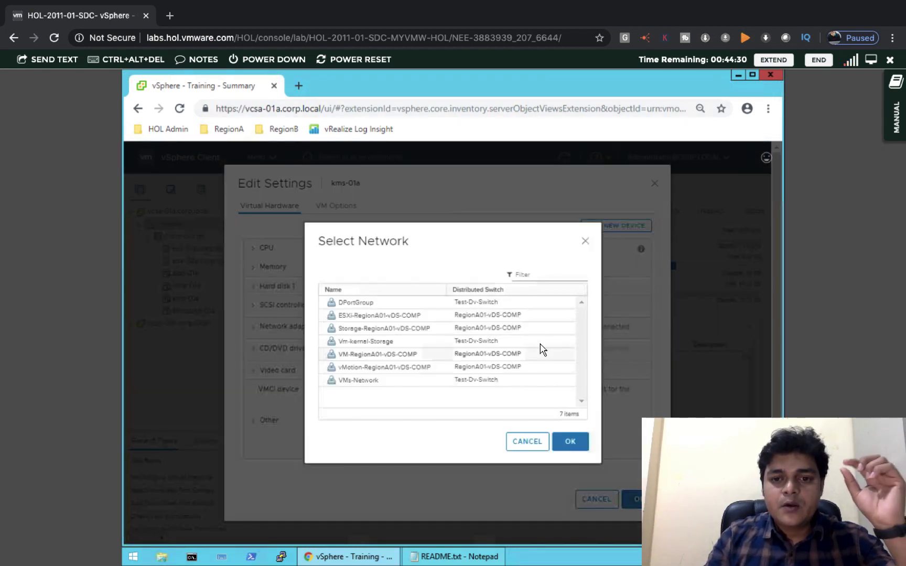
left_click(362, 383)
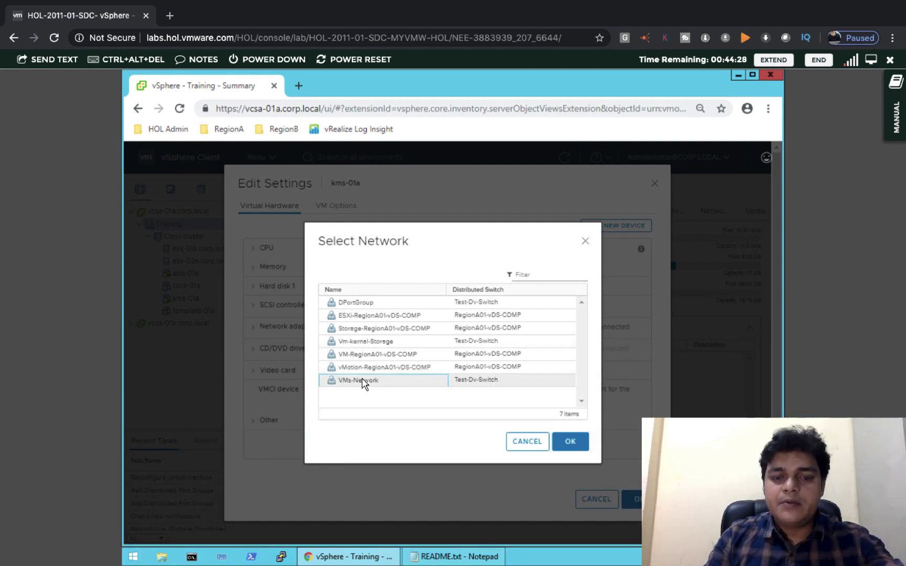
left_click(571, 442)
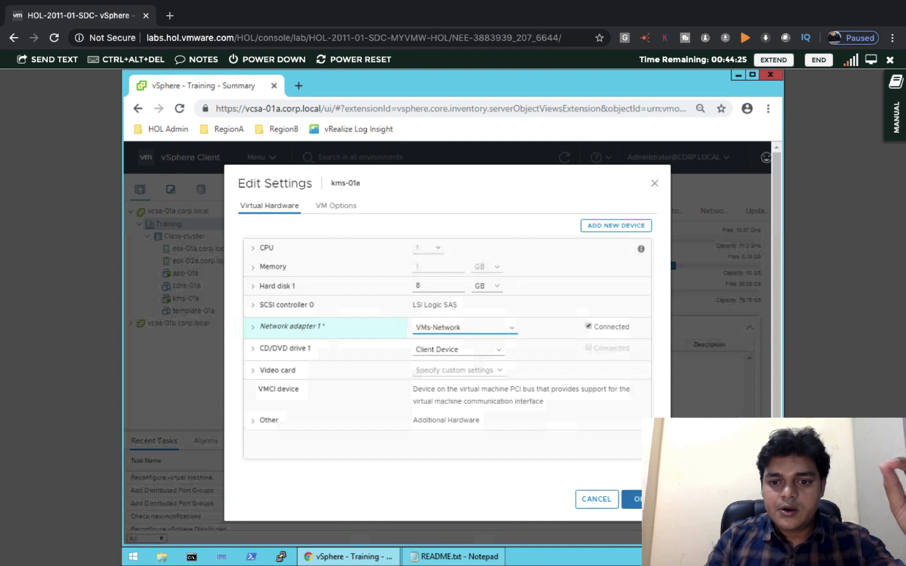
left_click(638, 500)
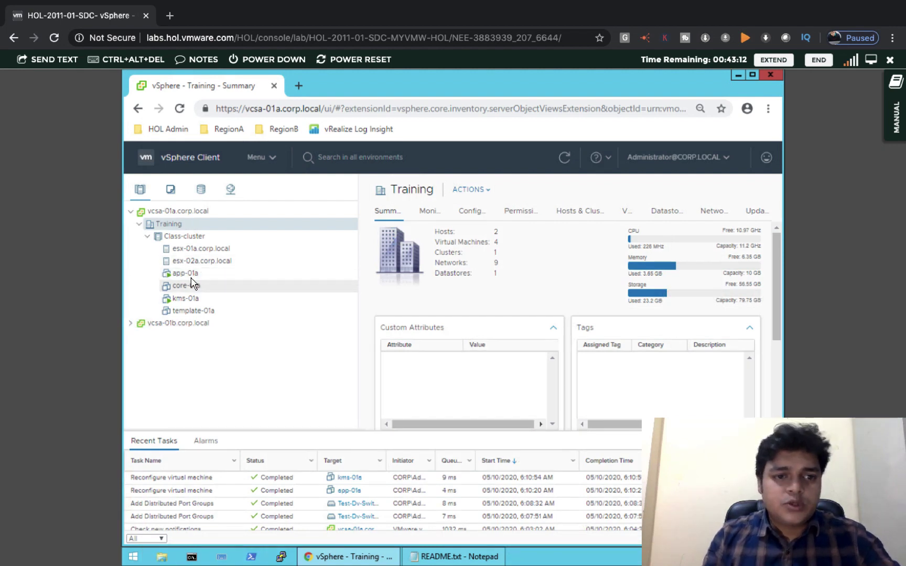
Step: Return to the networking inventory and examine Test-Dv-Switch's topology and its connected virtual machines
left_click(230, 189)
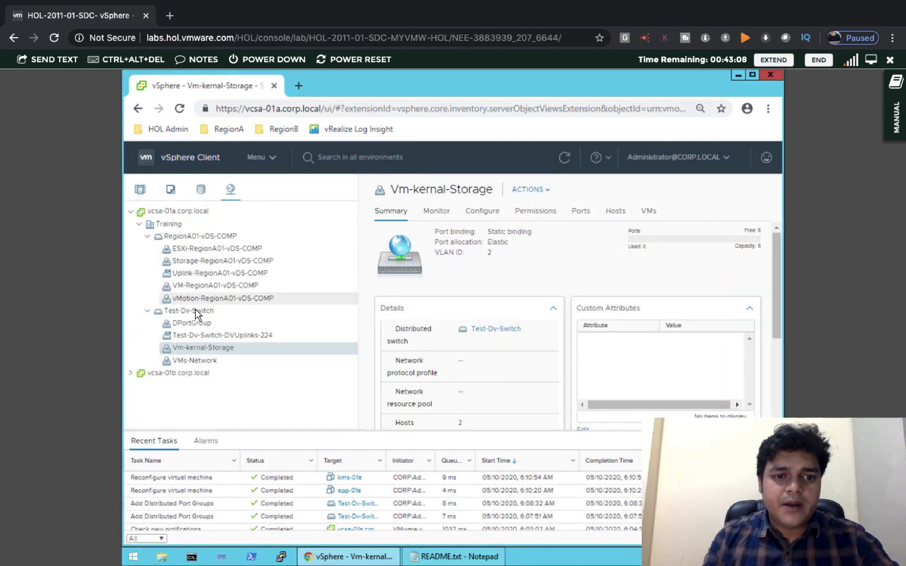
left_click(195, 311)
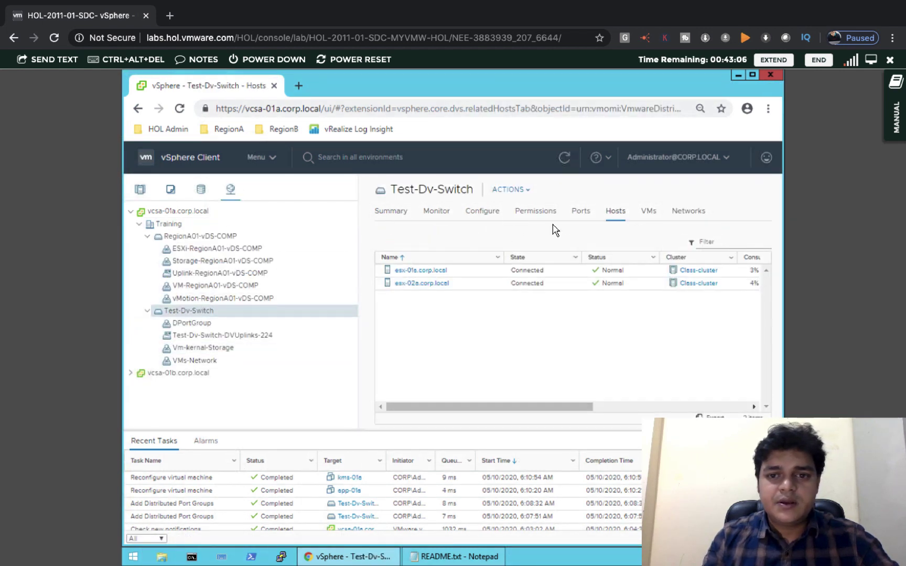
left_click(474, 212)
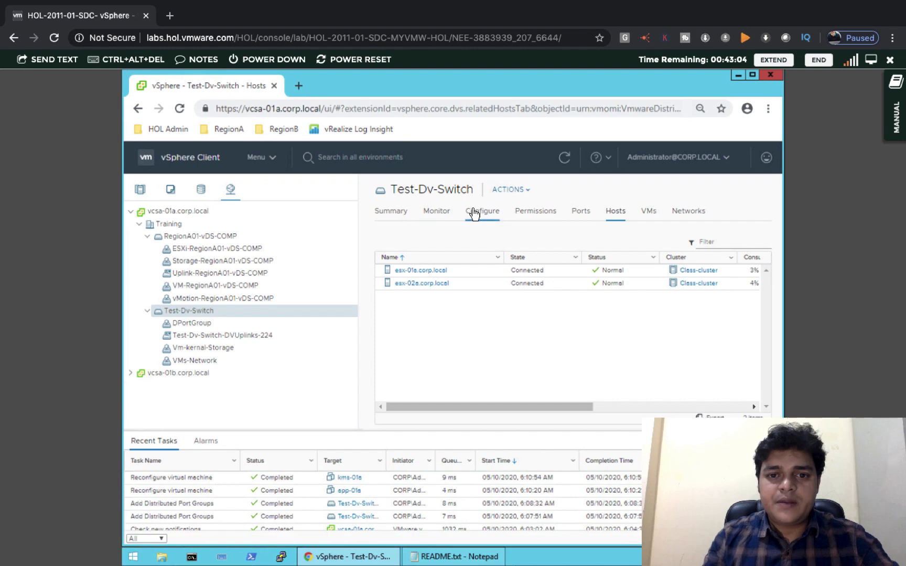
left_click(415, 260)
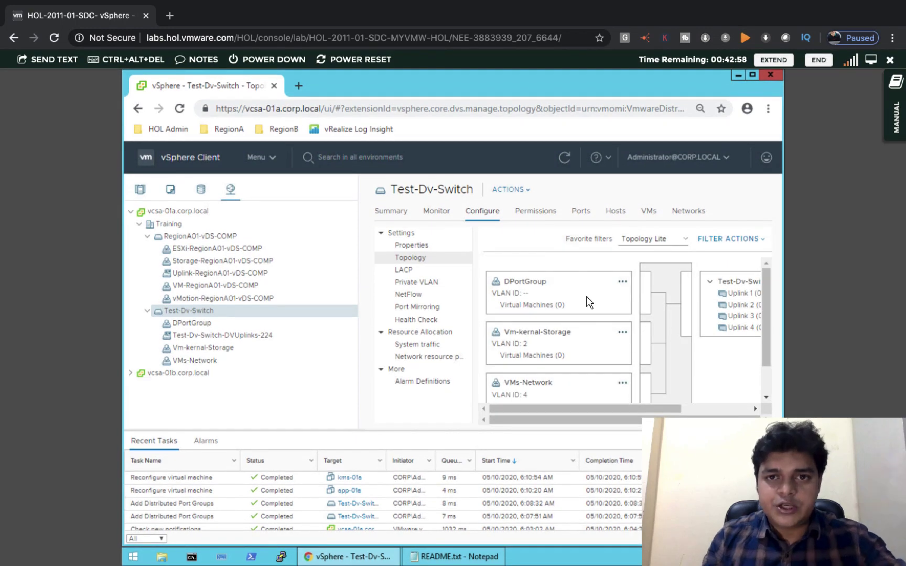
left_click(651, 212)
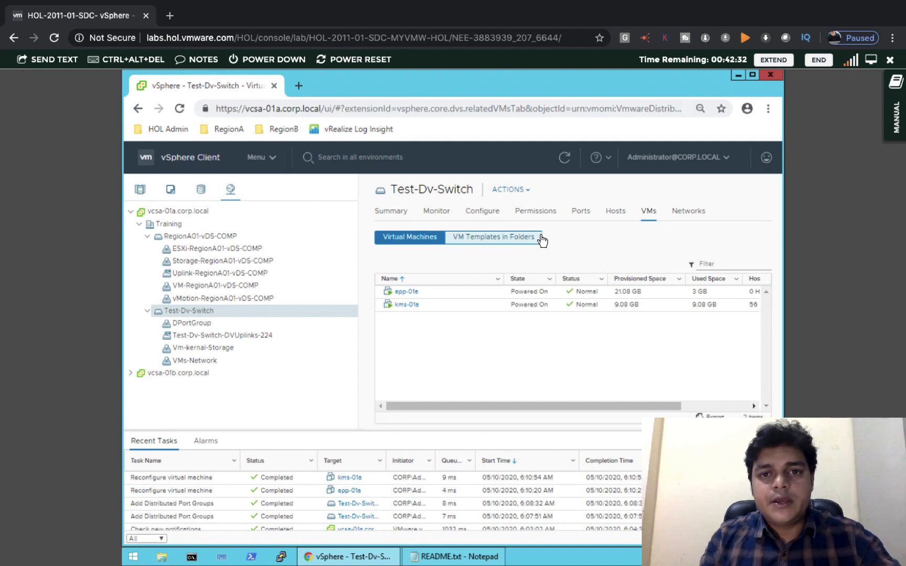
key("ctrl+Left")
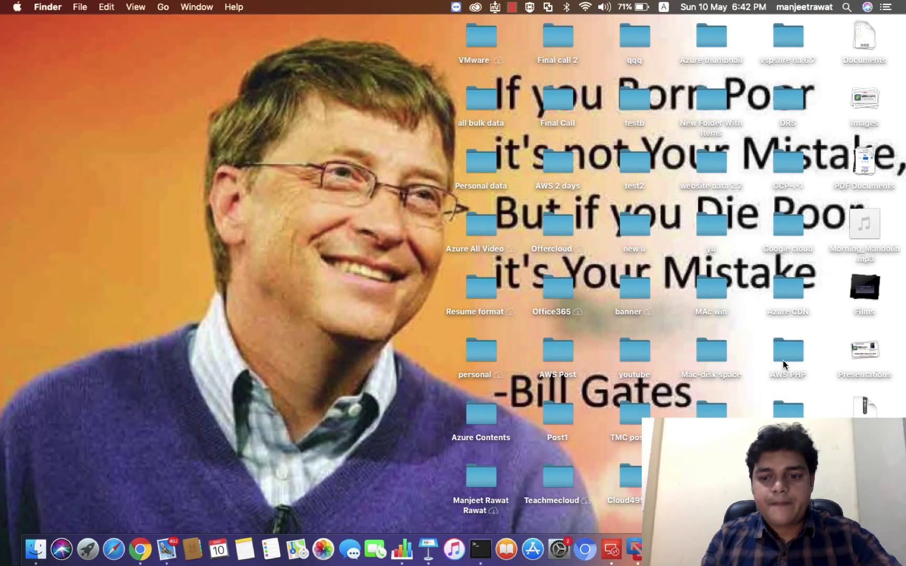
right_click(795, 549)
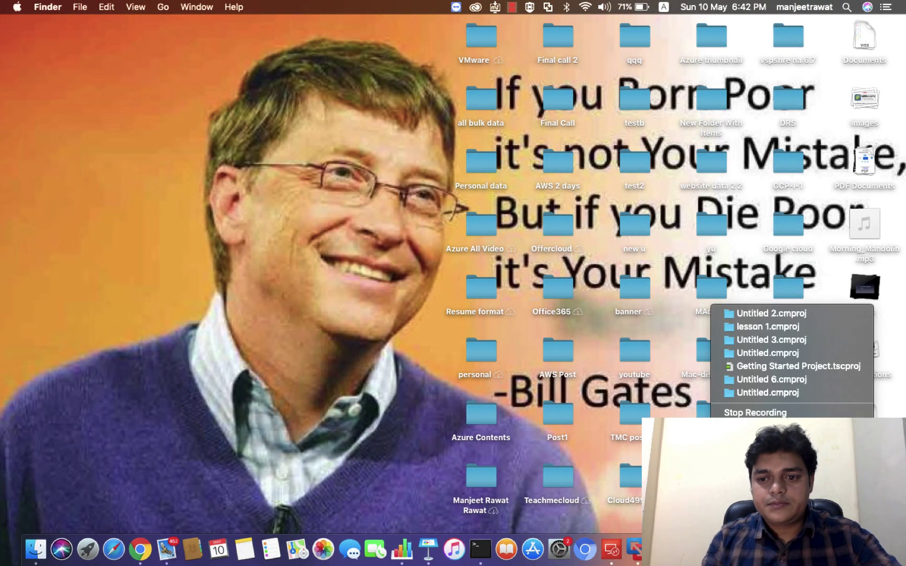